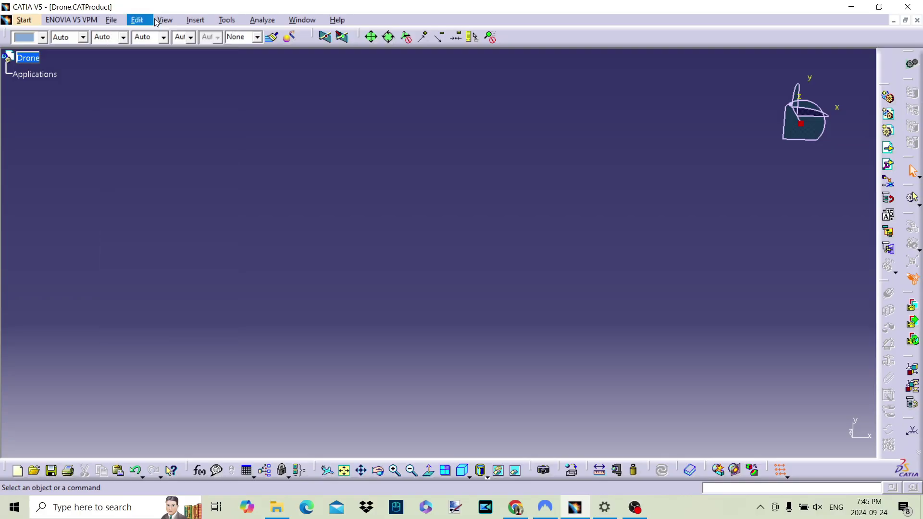
# Step: Copy the Prop propeller part from the Prop.CATPart window
pyautogui.click(311, 25)
pyautogui.click(338, 112)
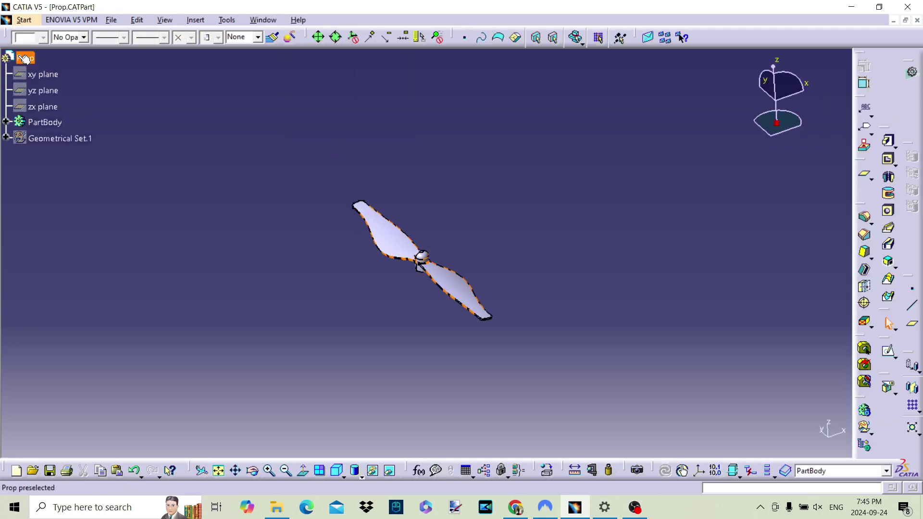
pyautogui.rightClick(24, 59)
pyautogui.click(49, 184)
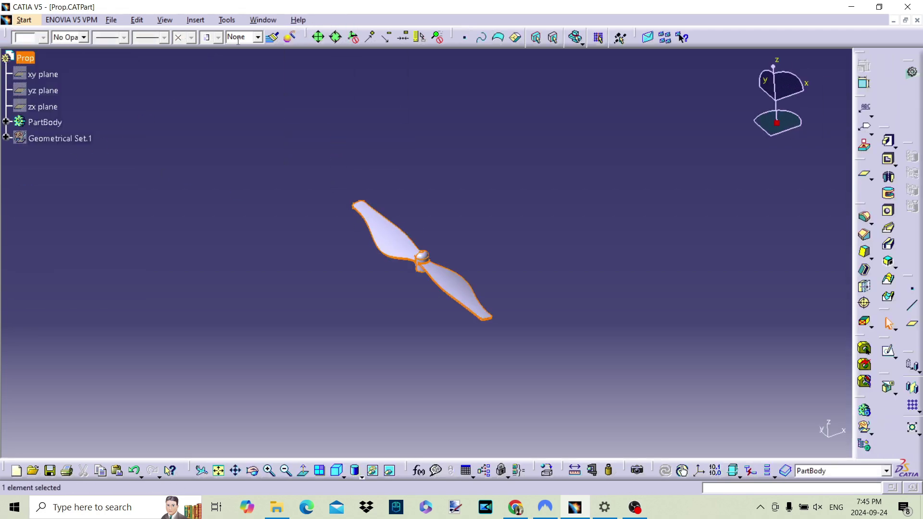
# Step: Paste four Prop copies (Prop.5–Prop.8) into the Drone assembly
pyautogui.click(265, 21)
pyautogui.click(288, 95)
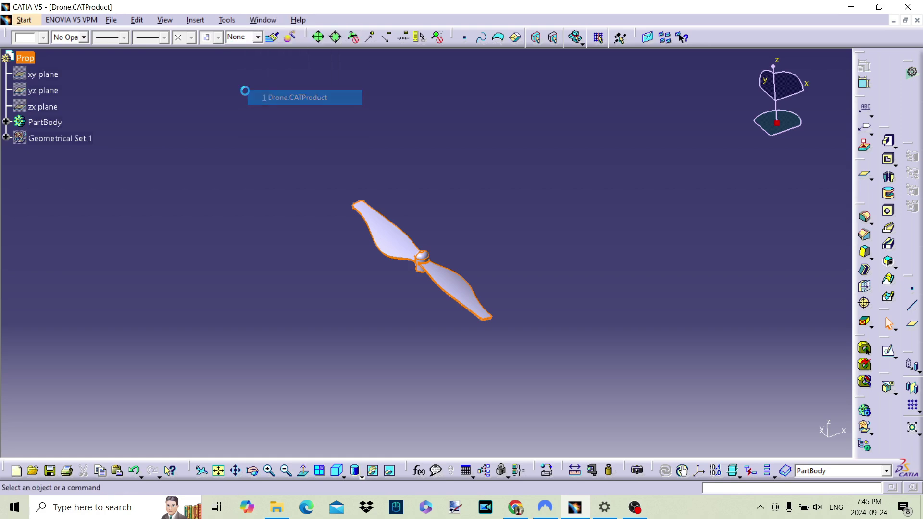
pyautogui.rightClick(32, 60)
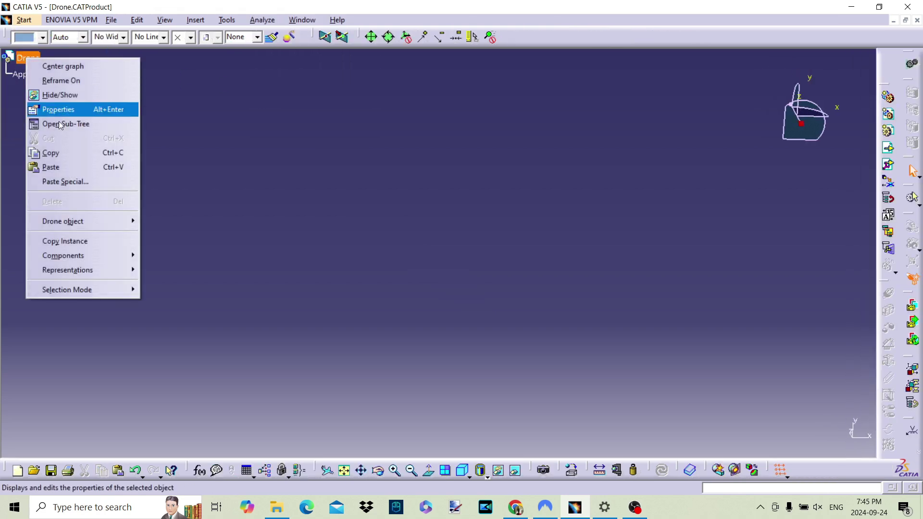
pyautogui.click(53, 168)
pyautogui.rightClick(32, 59)
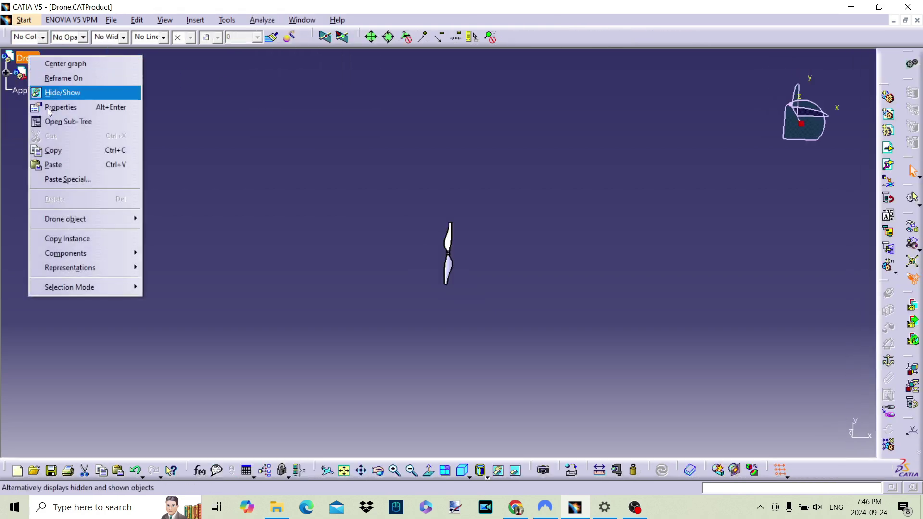
pyautogui.click(52, 165)
pyautogui.rightClick(32, 62)
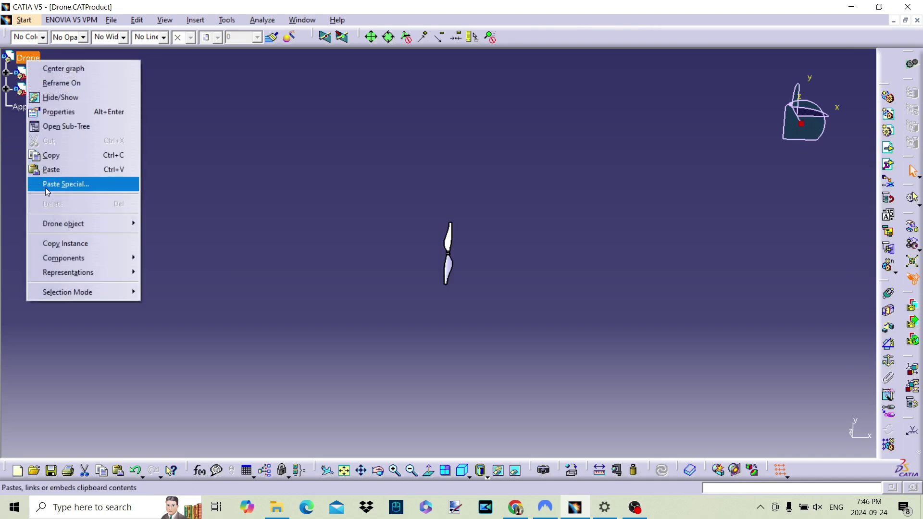
pyautogui.click(48, 170)
pyautogui.rightClick(31, 58)
pyautogui.click(48, 165)
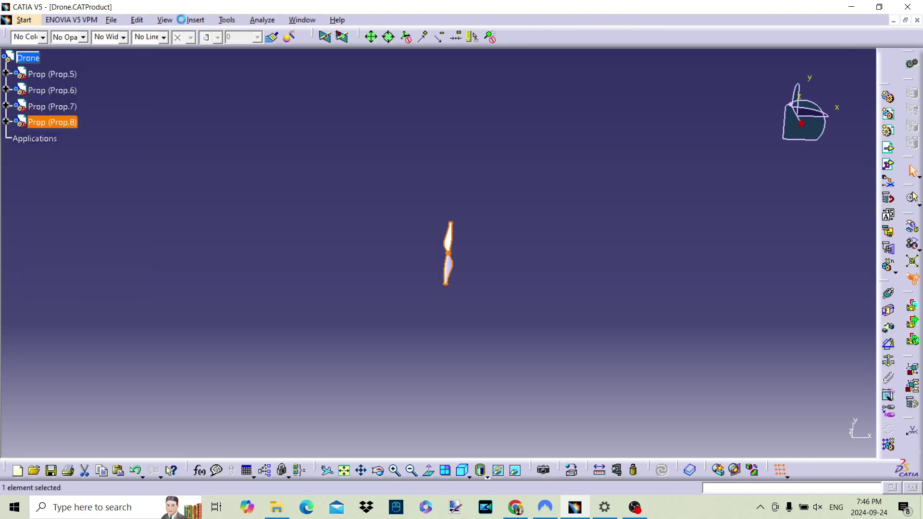
pyautogui.click(300, 21)
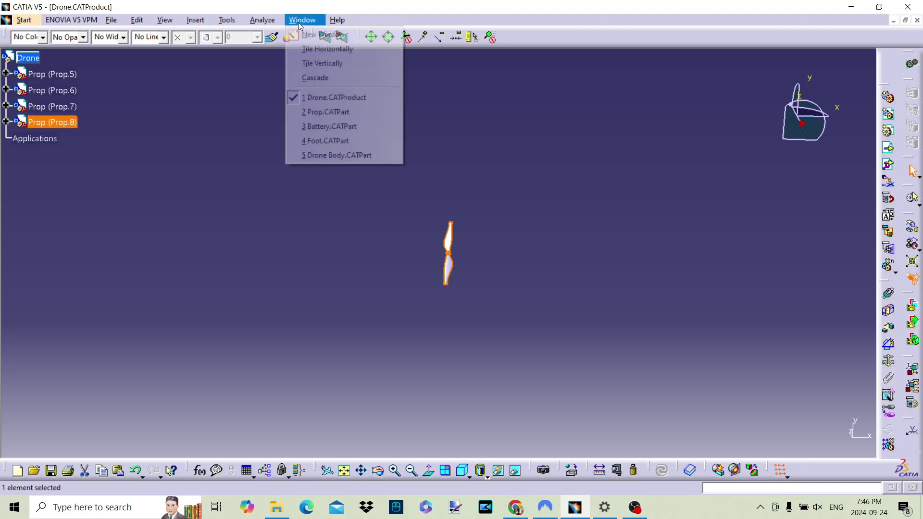
pyautogui.click(339, 127)
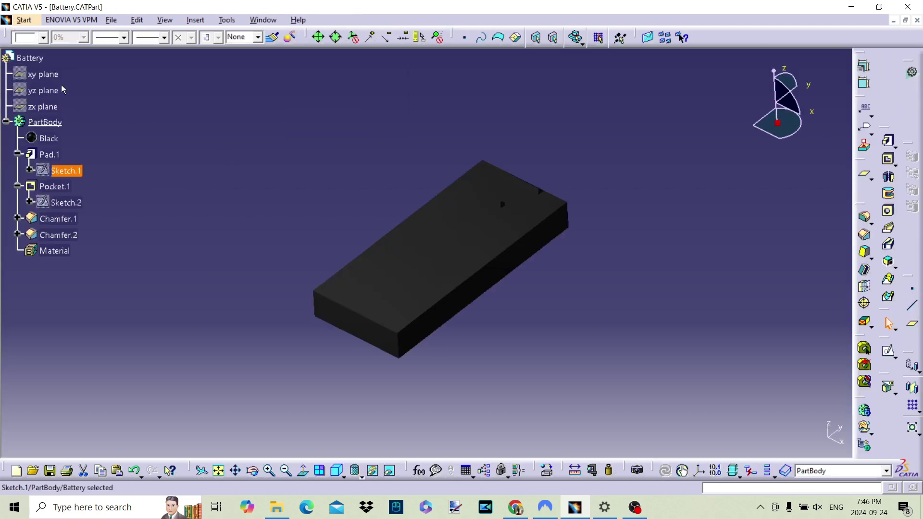
# Step: Copy the Battery part and paste it into the Drone assembly as Battery.1
pyautogui.click(29, 58)
pyautogui.rightClick(29, 59)
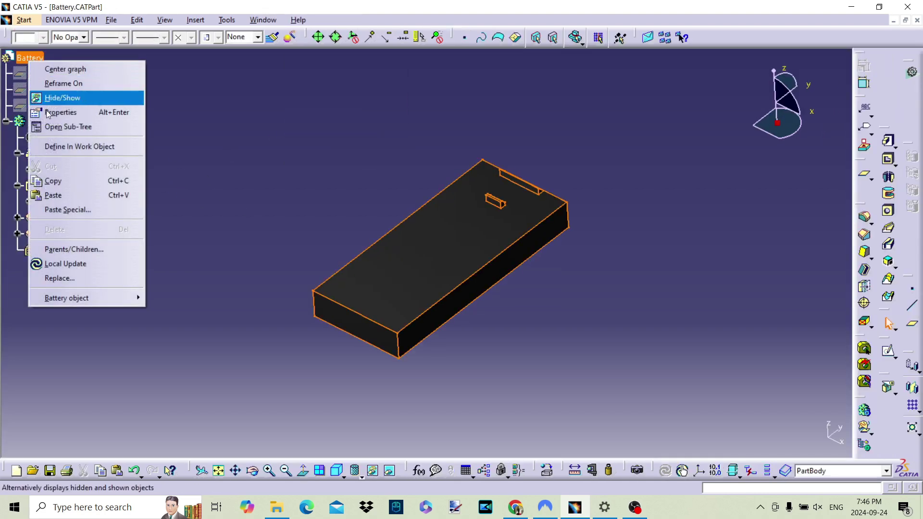
pyautogui.click(51, 182)
pyautogui.click(279, 21)
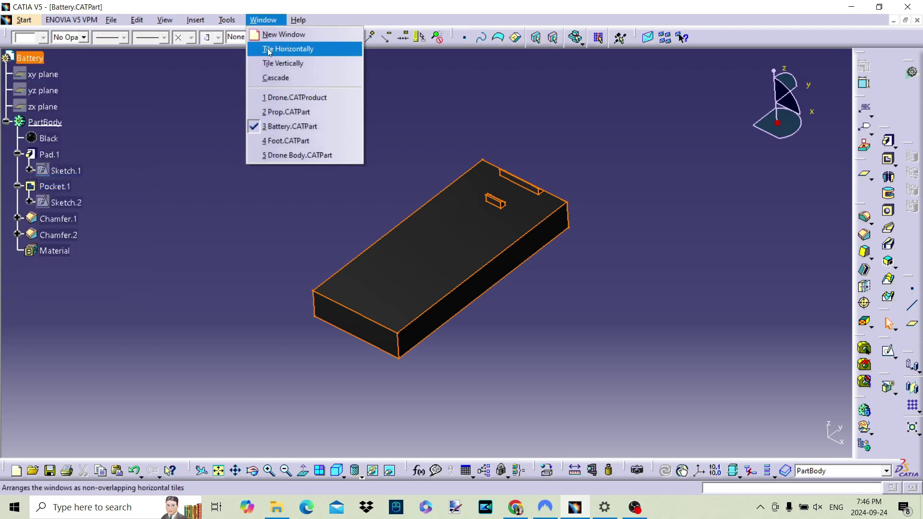
pyautogui.click(303, 97)
pyautogui.rightClick(34, 58)
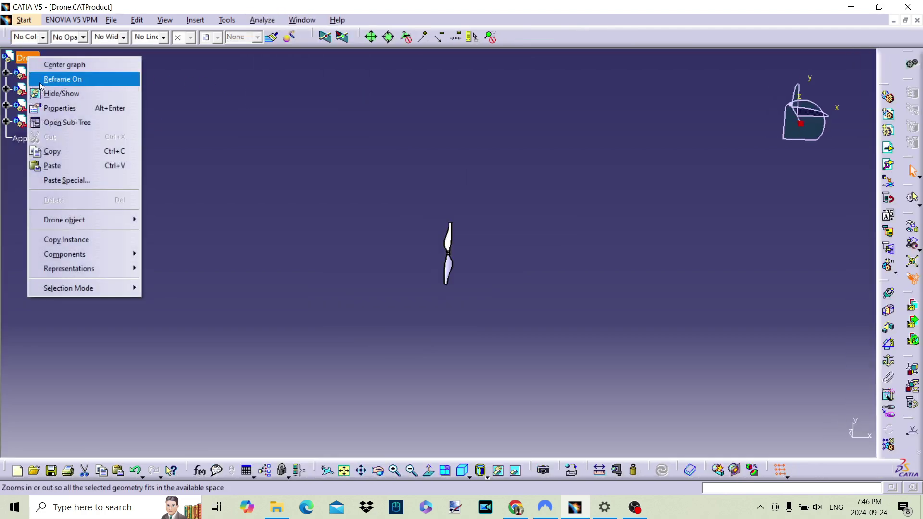
pyautogui.click(52, 169)
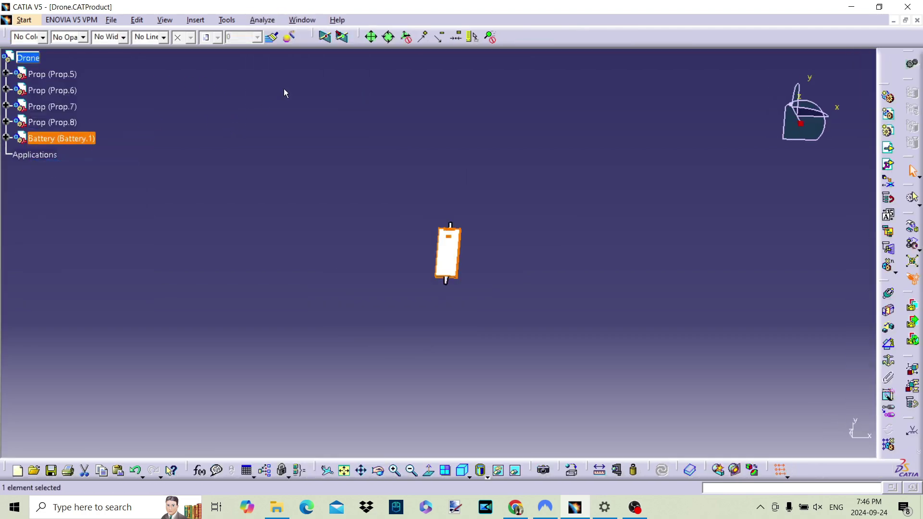
pyautogui.click(300, 20)
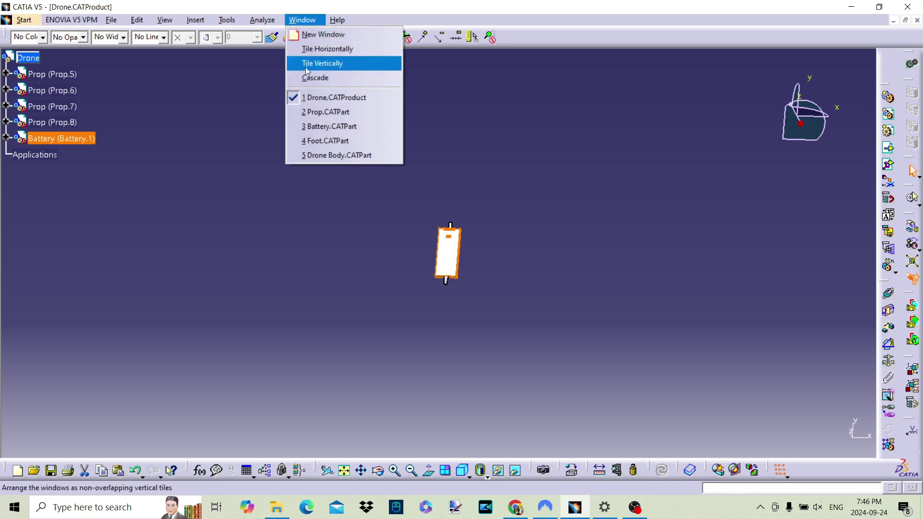
# Step: Copy the Foot part from the Foot.CATPart window
pyautogui.click(327, 140)
pyautogui.rightClick(26, 59)
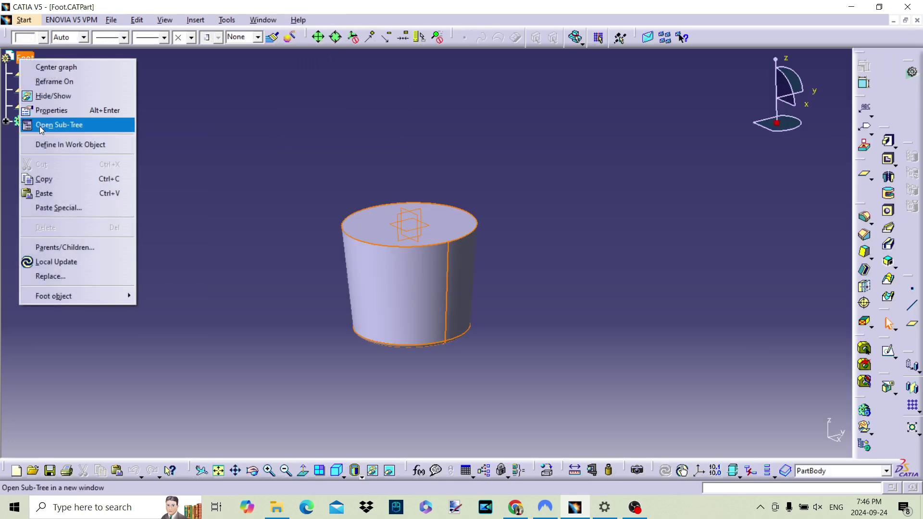
pyautogui.click(49, 179)
# Step: Paste four Foot instances (Foot.1–Foot.4) into the Drone assembly
pyautogui.click(268, 19)
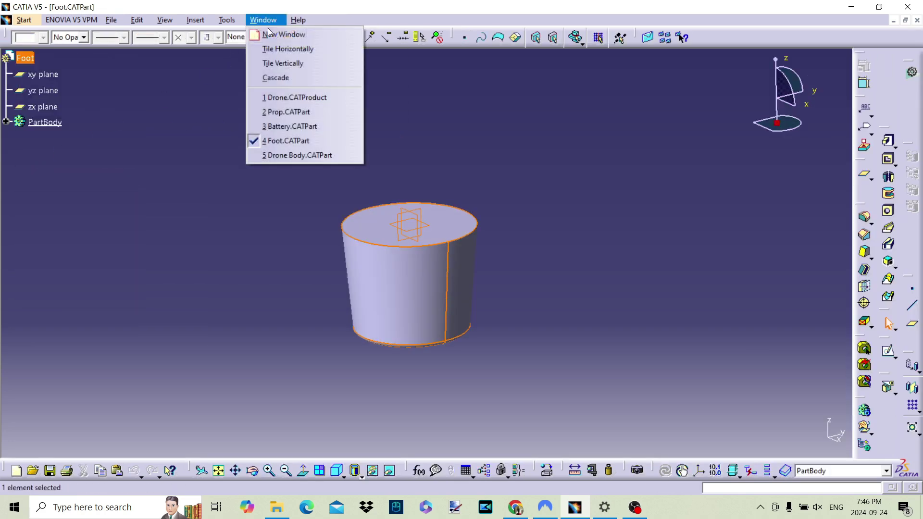
pyautogui.click(273, 98)
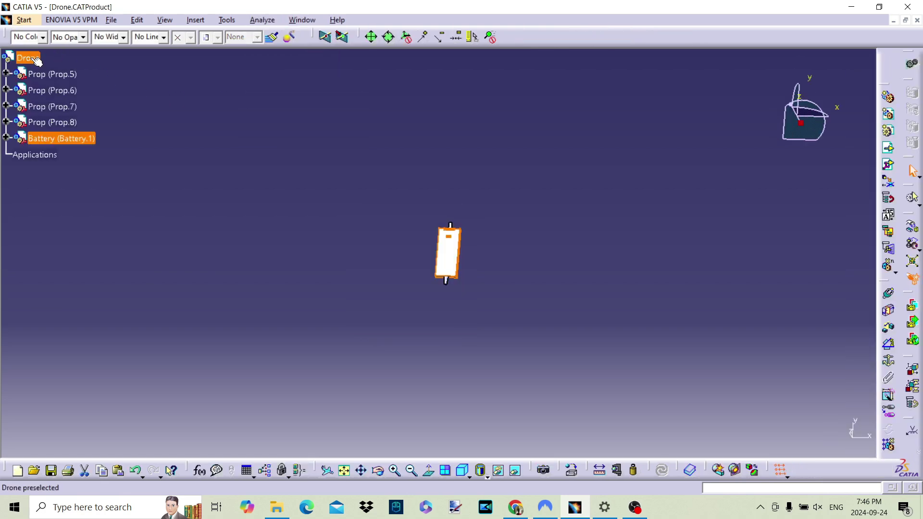
pyautogui.rightClick(28, 58)
pyautogui.click(53, 168)
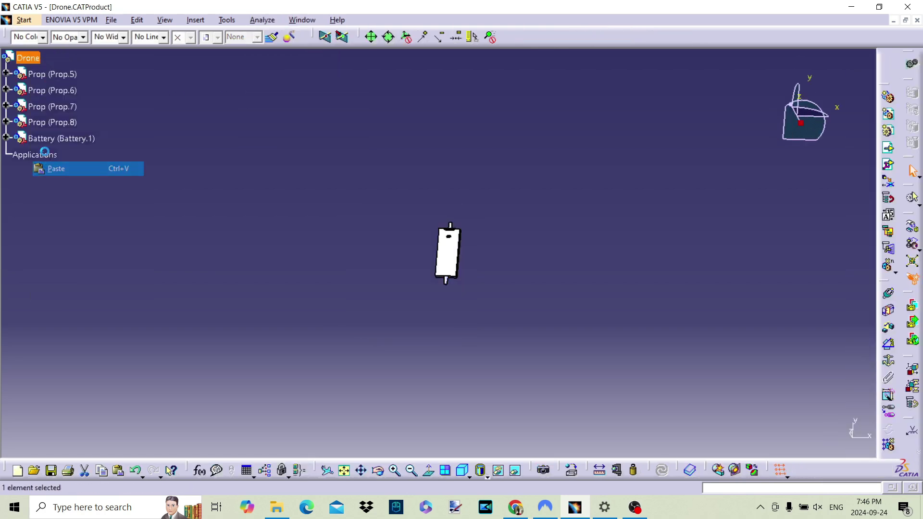
pyautogui.rightClick(29, 58)
pyautogui.click(42, 162)
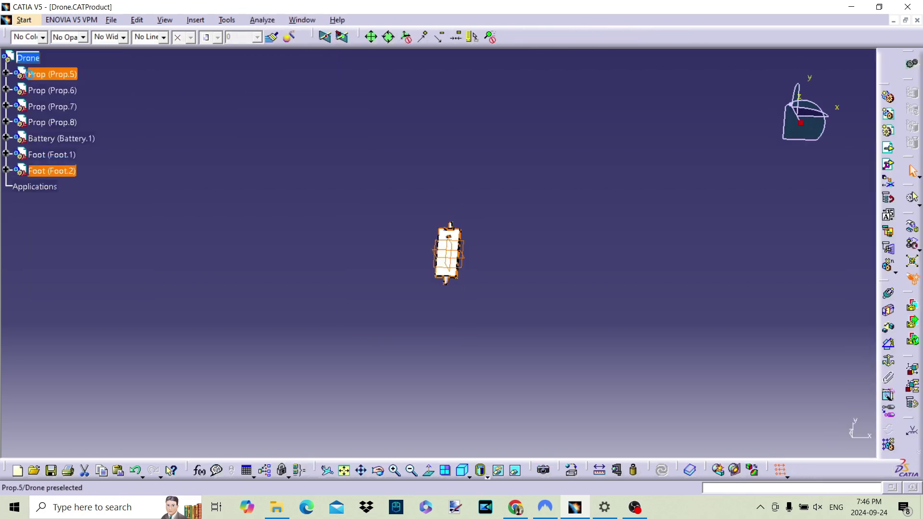
pyautogui.rightClick(29, 58)
pyautogui.click(36, 168)
pyautogui.rightClick(29, 58)
pyautogui.click(43, 161)
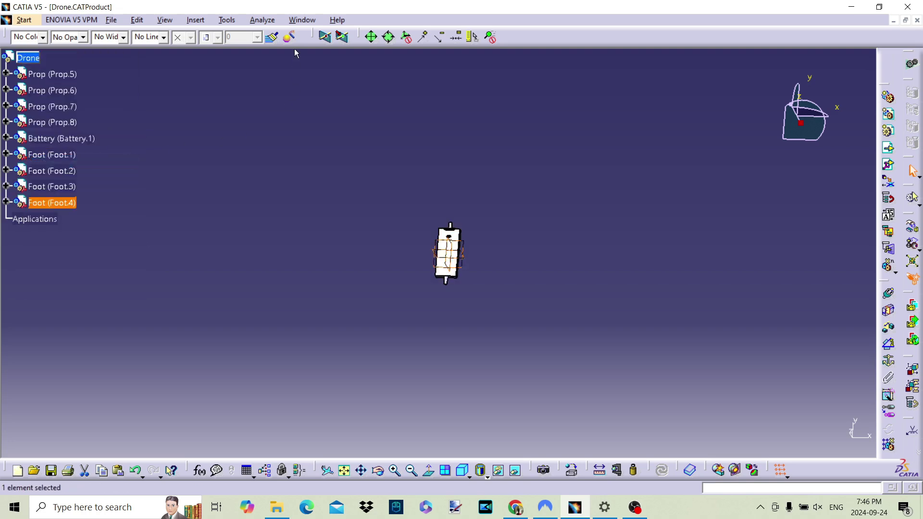
pyautogui.click(303, 19)
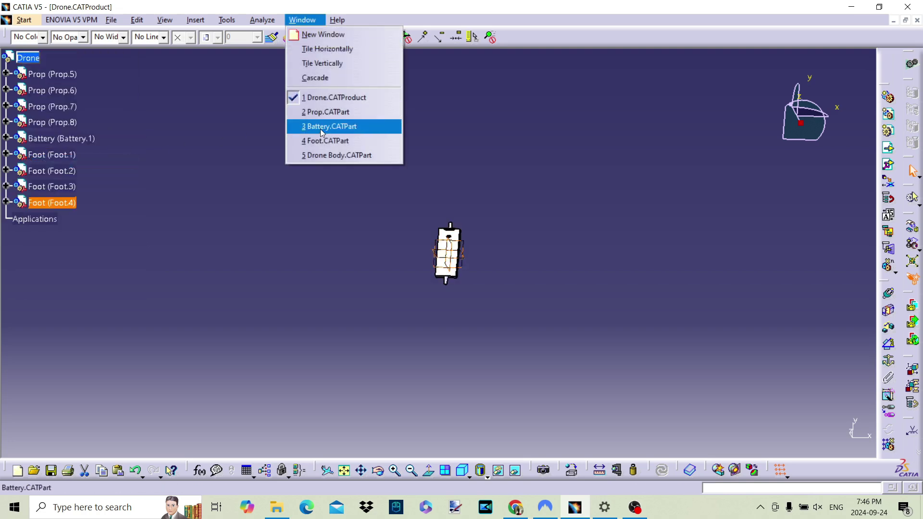
# Step: Copy the Drone Body part and paste it into the Drone assembly as Drone Body.2
pyautogui.click(322, 155)
pyautogui.rightClick(29, 111)
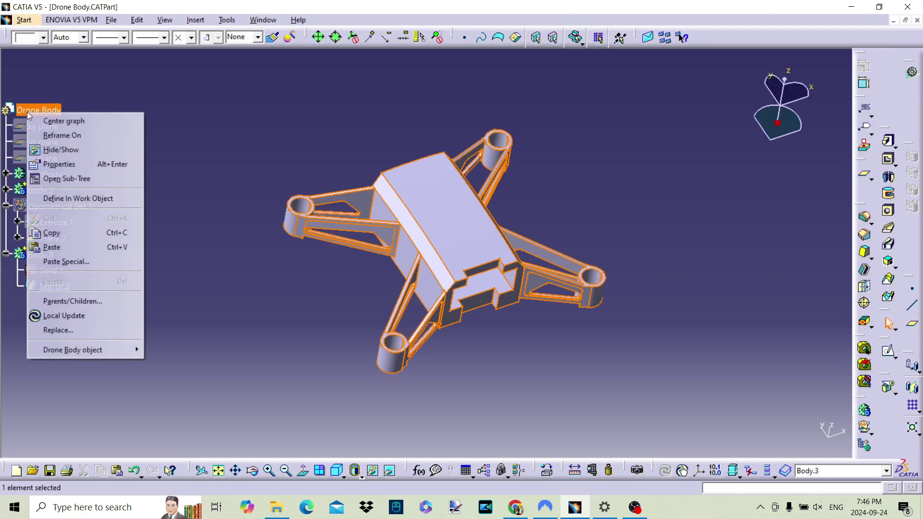
pyautogui.click(60, 232)
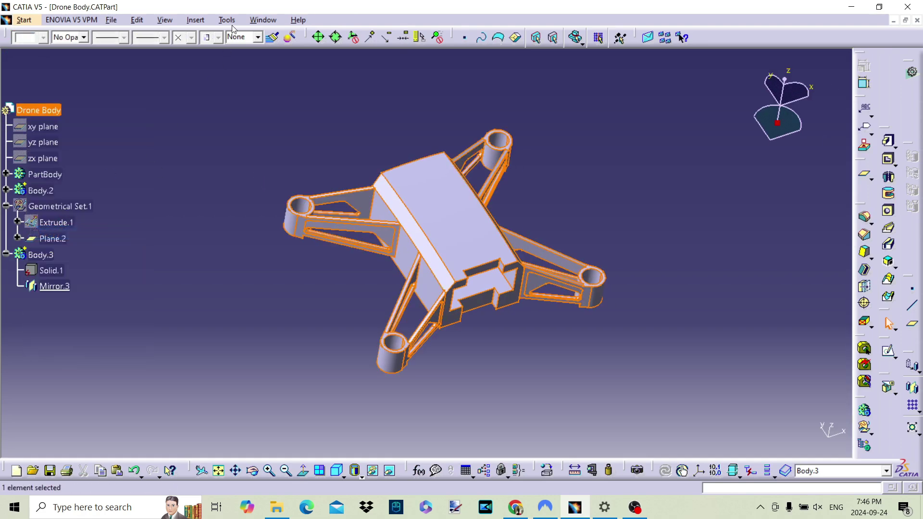
pyautogui.click(263, 19)
pyautogui.click(272, 95)
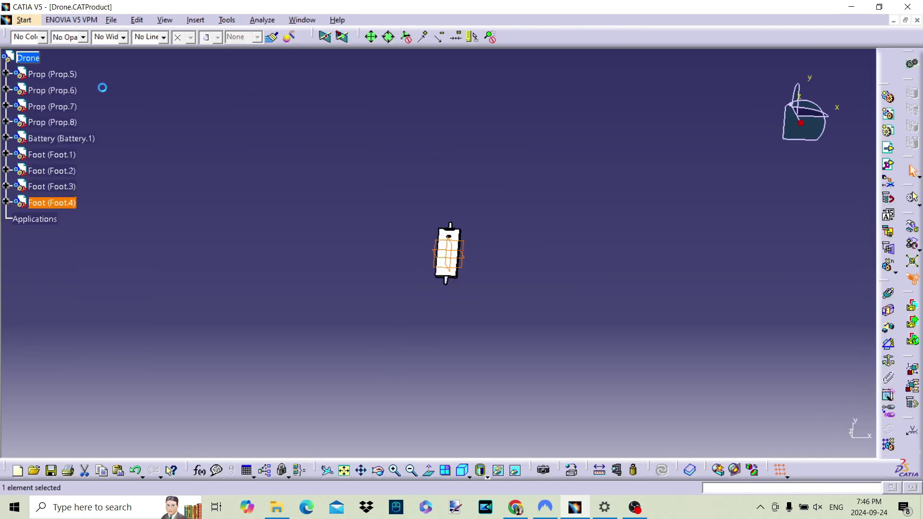
pyautogui.rightClick(33, 57)
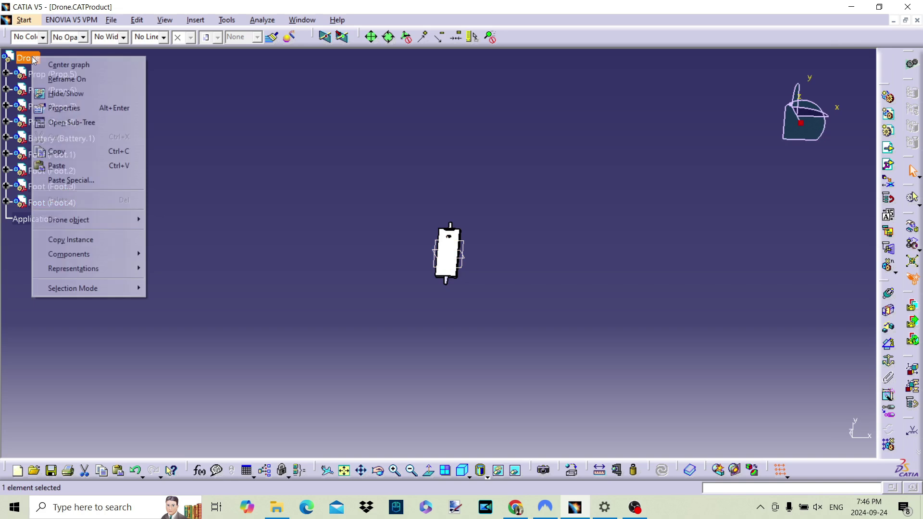
pyautogui.click(62, 167)
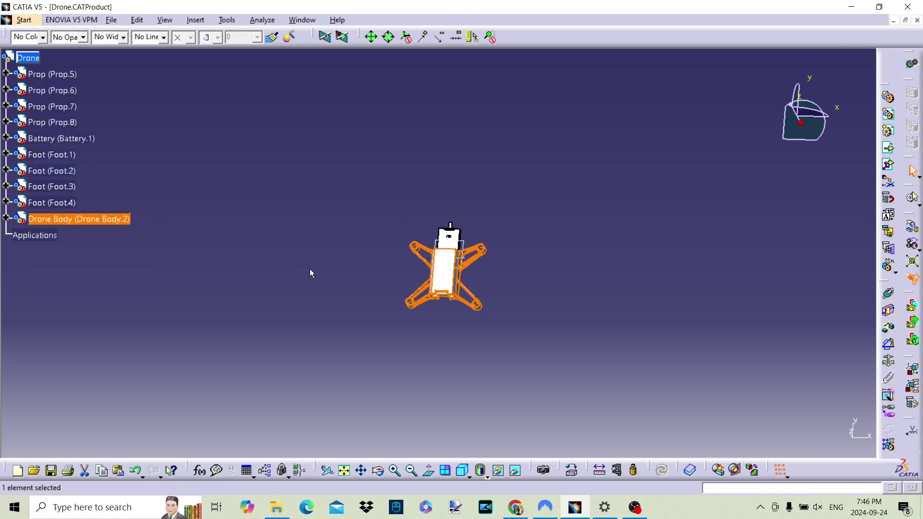
pyautogui.click(255, 269)
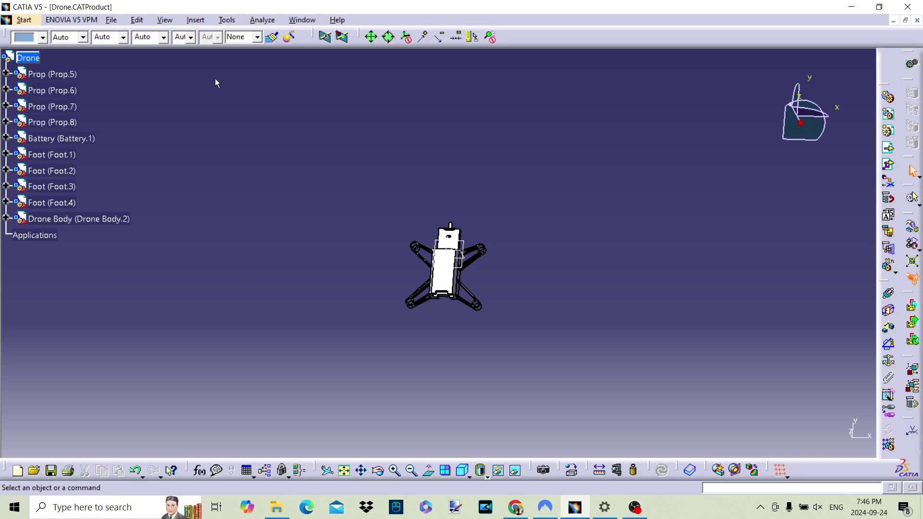
pyautogui.click(111, 20)
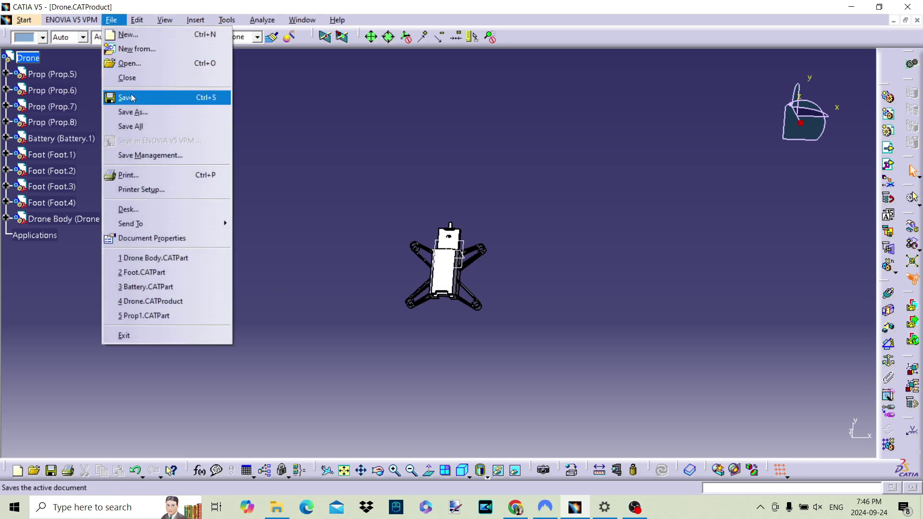
# Step: Open Motor.CATPart from the Drone folder and copy the Motor part
pyautogui.click(140, 67)
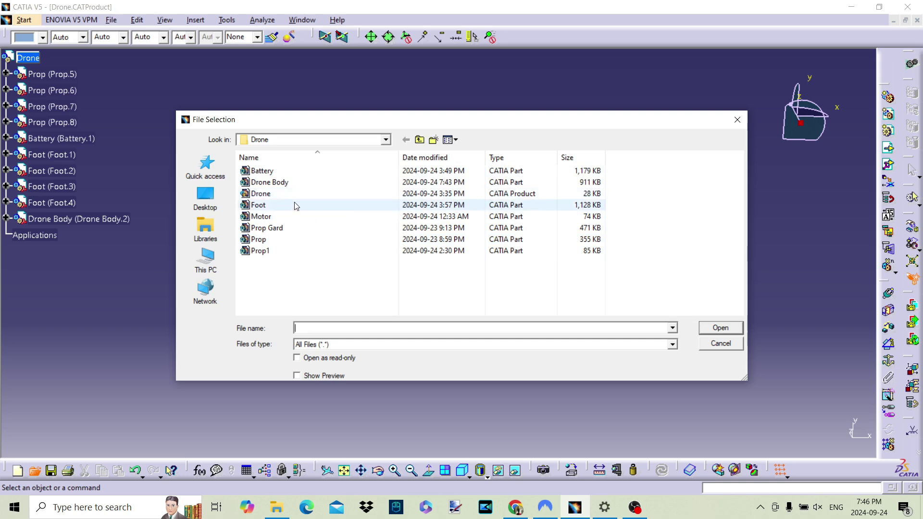
pyautogui.click(296, 218)
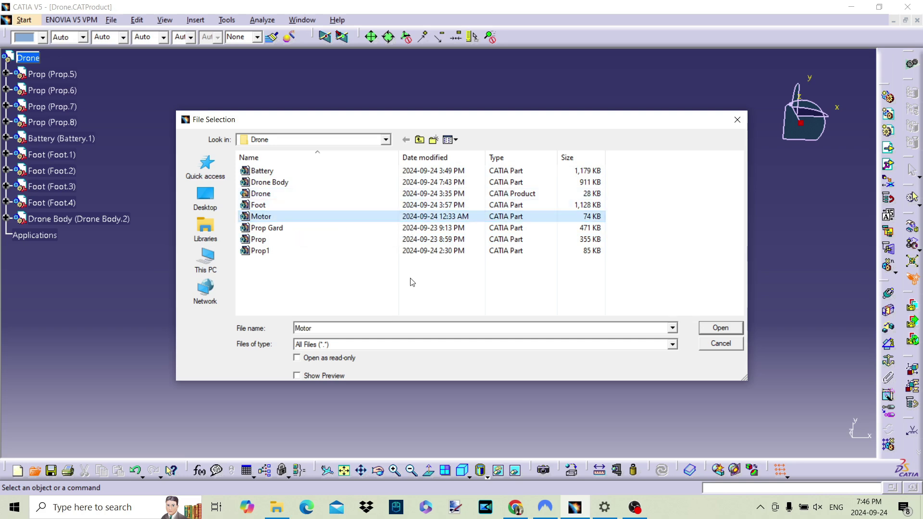
pyautogui.click(718, 331)
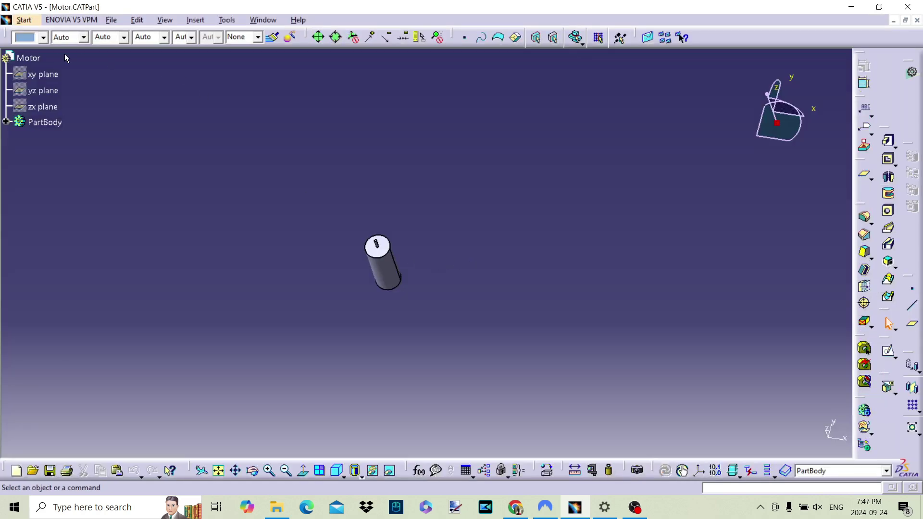
pyautogui.click(27, 58)
pyautogui.rightClick(31, 57)
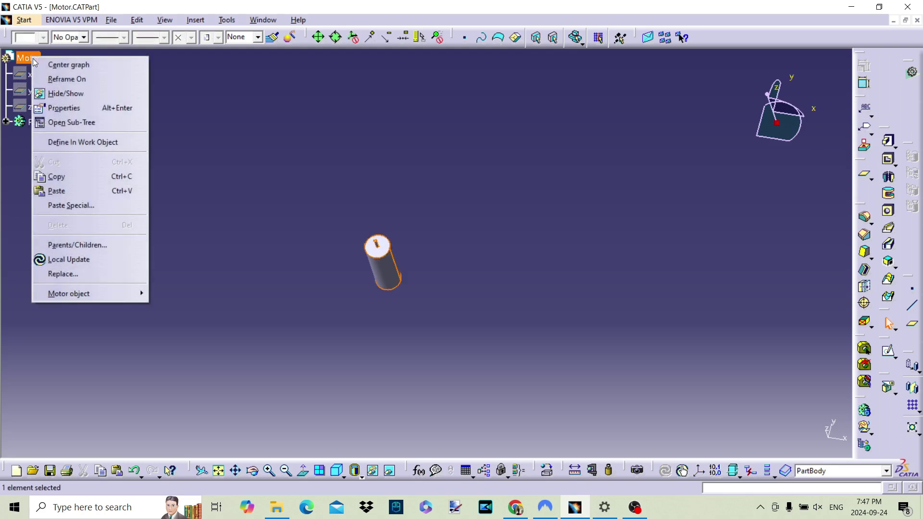
pyautogui.click(64, 182)
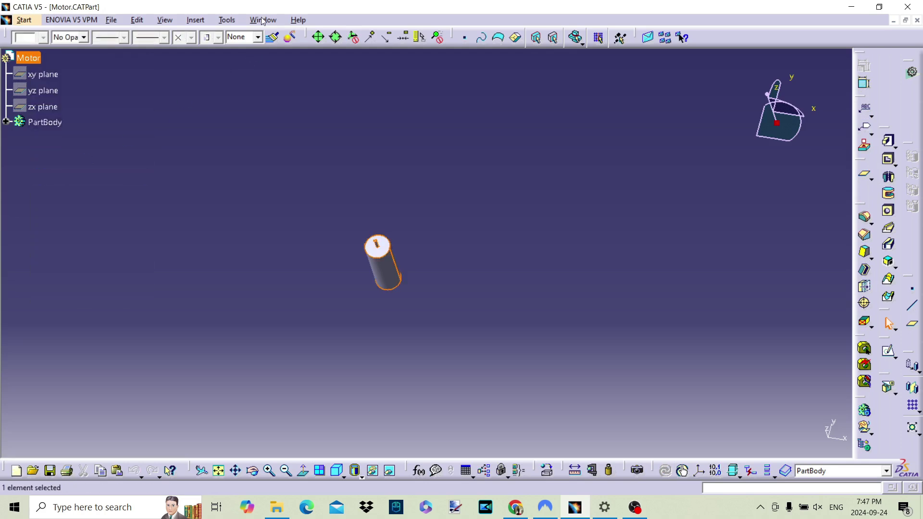
# Step: Paste four Motor instances (Motor.5–Motor.8) into the Drone assembly
pyautogui.click(263, 21)
pyautogui.click(274, 96)
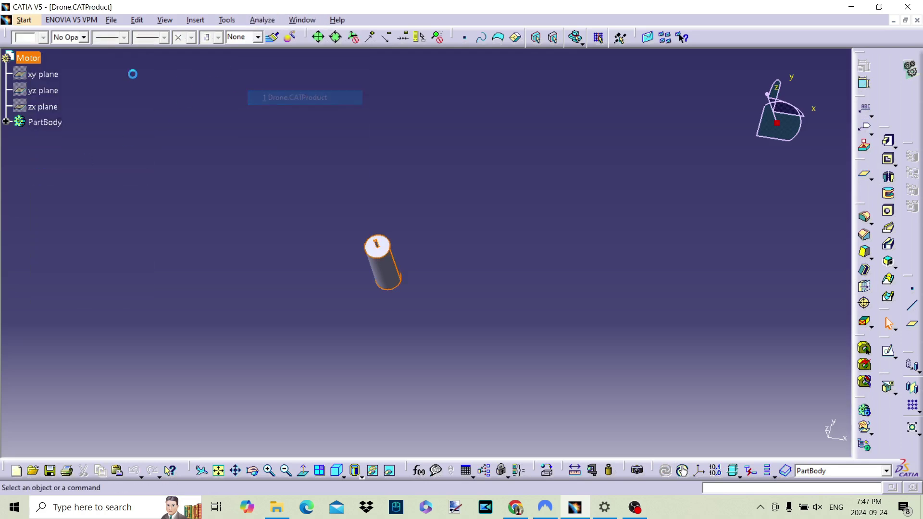
pyautogui.rightClick(29, 60)
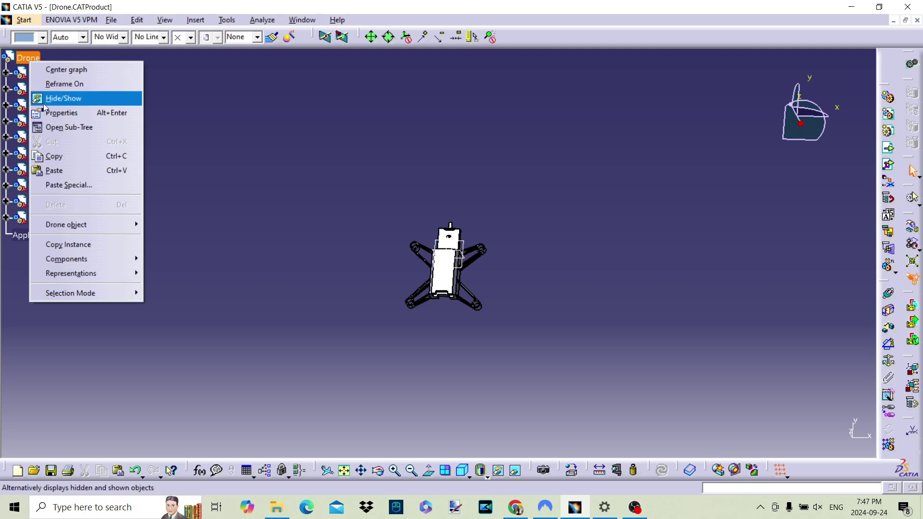
pyautogui.click(54, 170)
pyautogui.rightClick(30, 59)
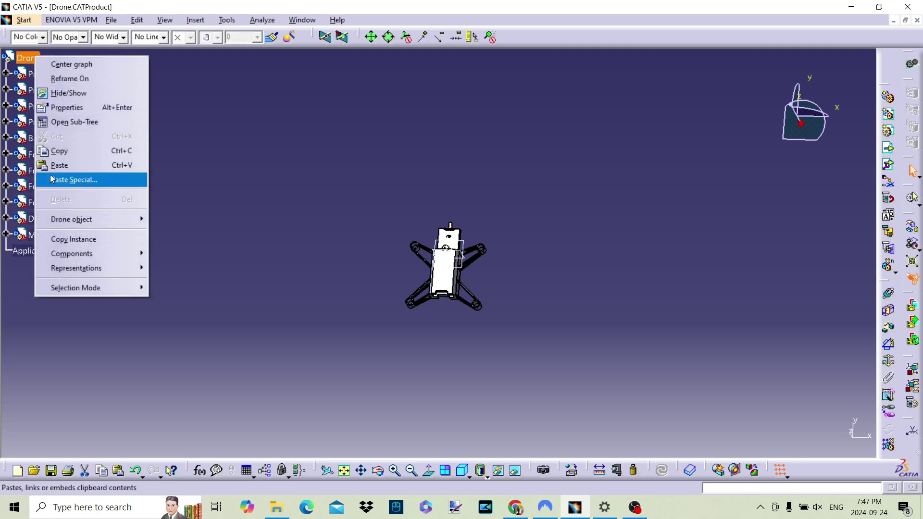
pyautogui.click(54, 167)
pyautogui.rightClick(32, 61)
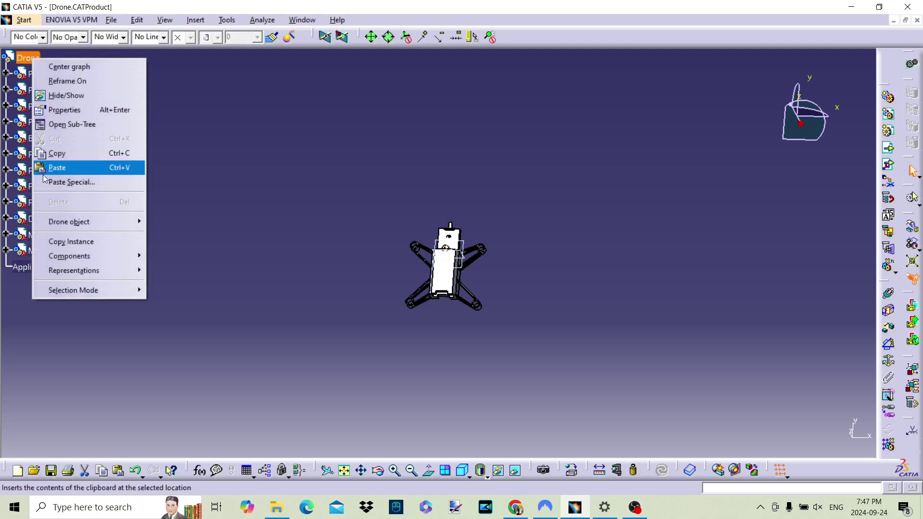
pyautogui.click(53, 167)
pyautogui.rightClick(39, 66)
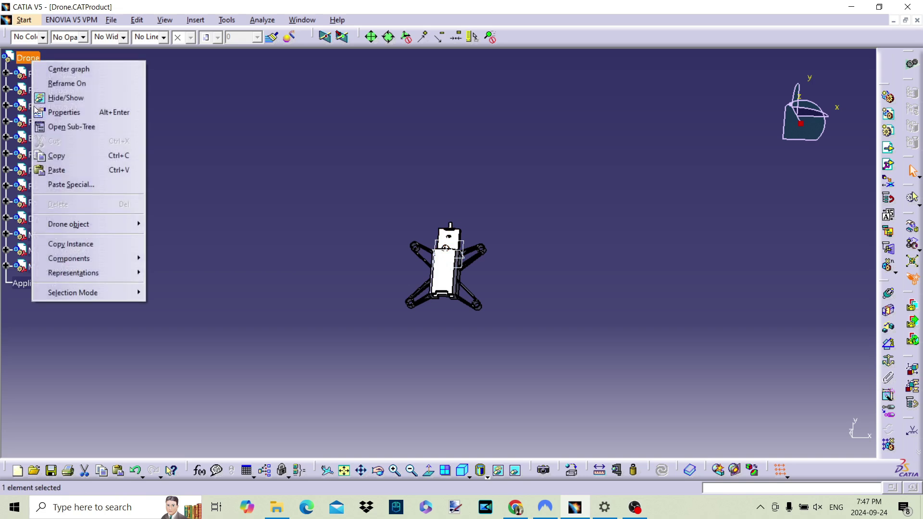
pyautogui.click(55, 170)
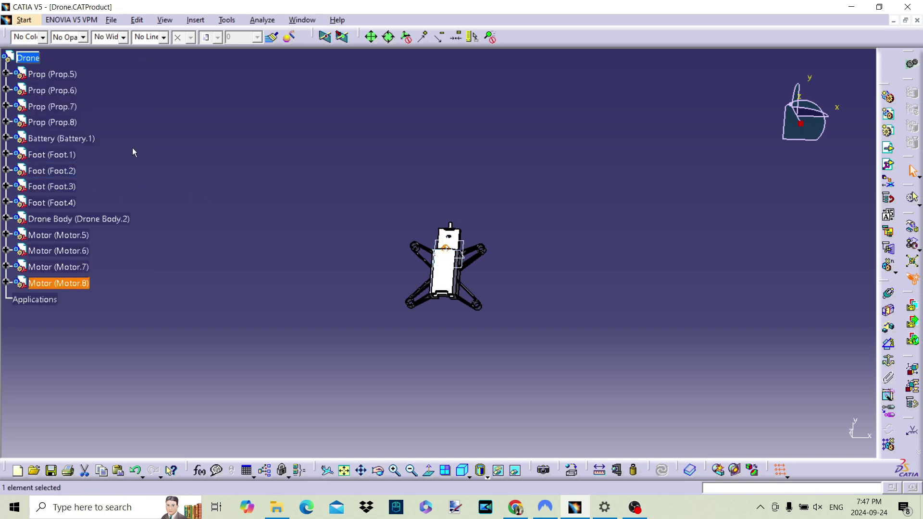
pyautogui.click(112, 20)
# Step: Open the Prop Gard part file and copy the Prop Gard part
pyautogui.click(130, 61)
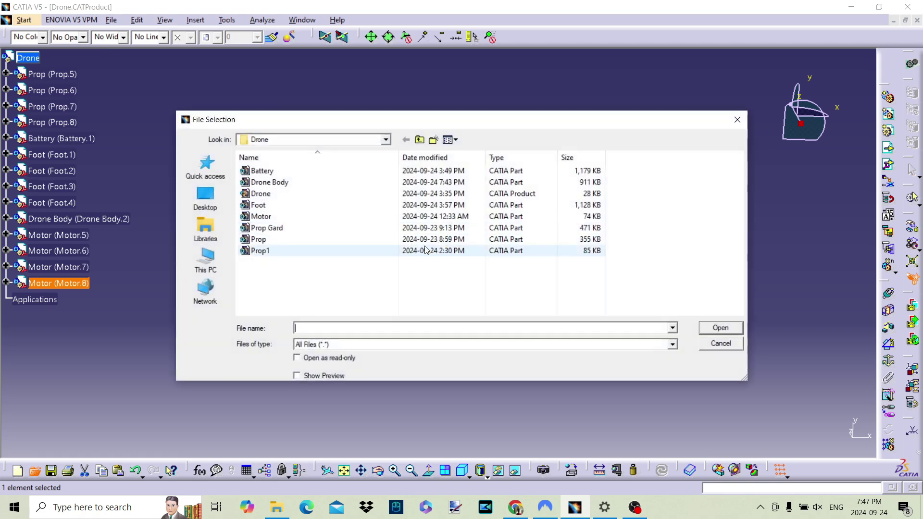
pyautogui.click(273, 229)
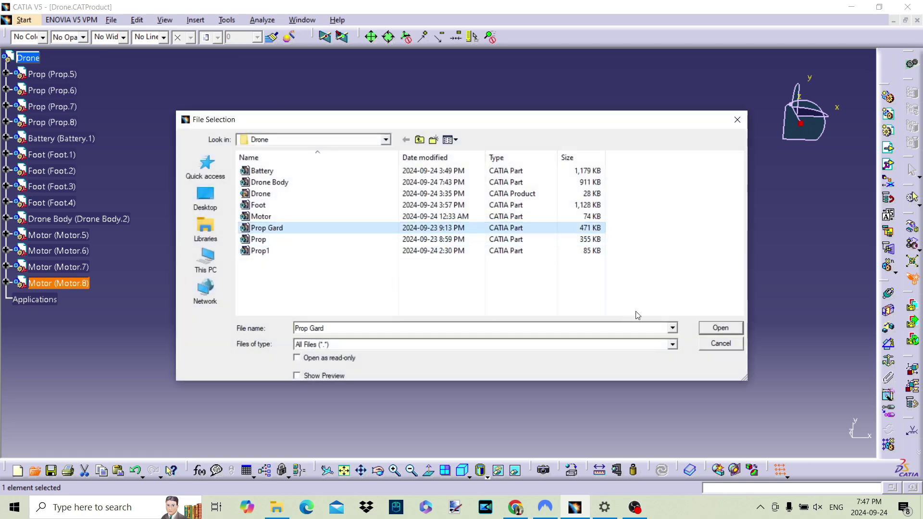
pyautogui.click(721, 329)
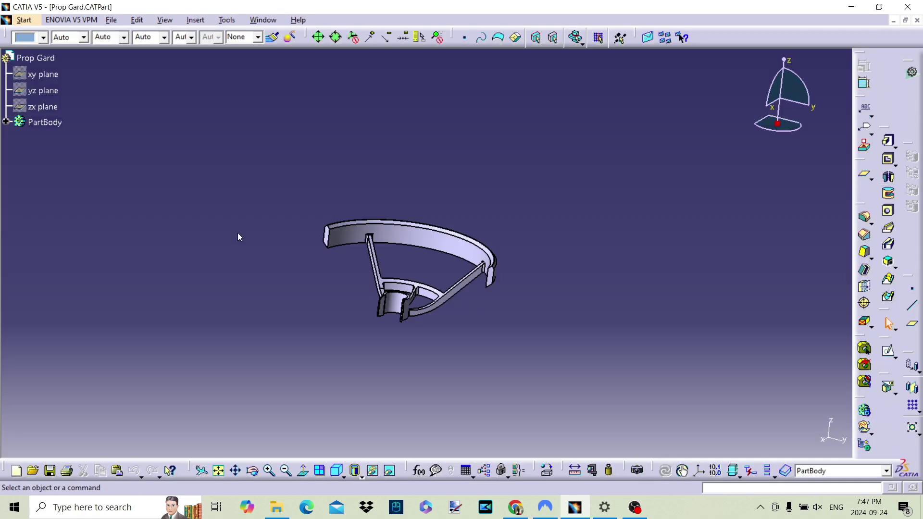
pyautogui.rightClick(19, 57)
pyautogui.click(43, 165)
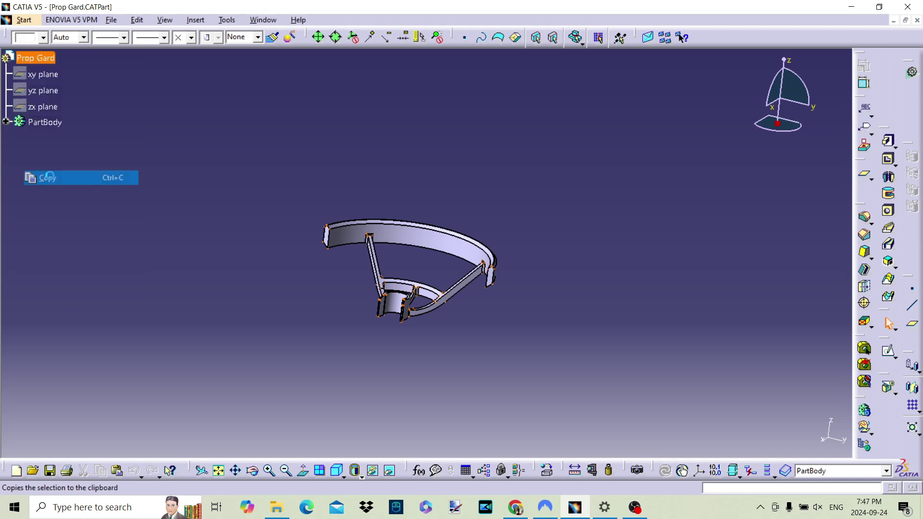
# Step: Paste five Prop Gard copies into the Drone assembly
pyautogui.click(264, 20)
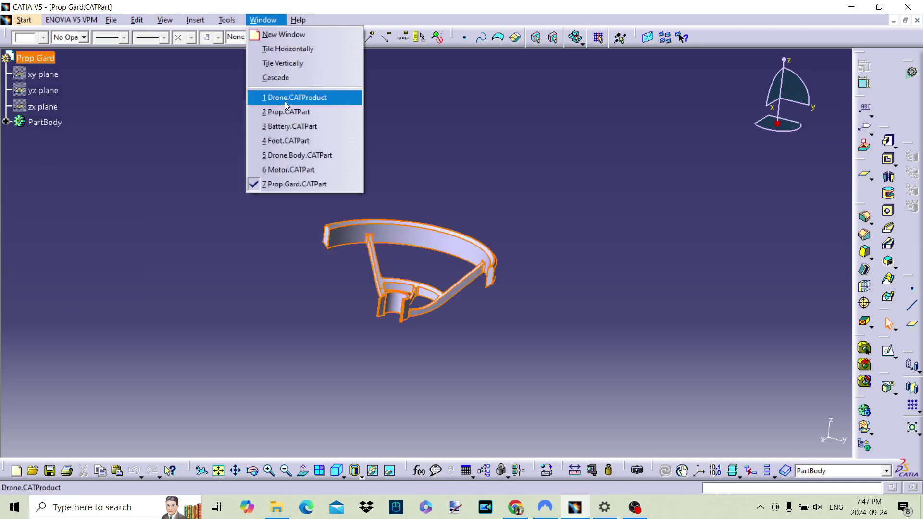
pyautogui.click(287, 97)
pyautogui.rightClick(27, 58)
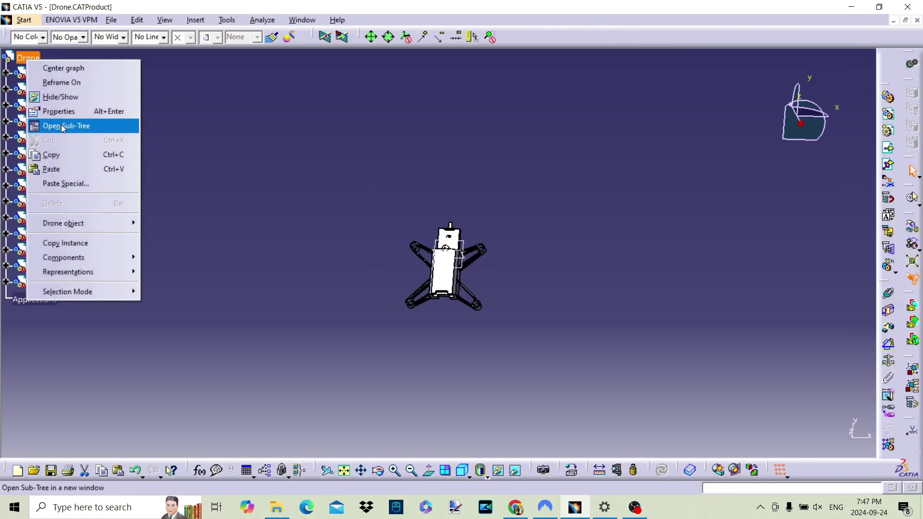
pyautogui.click(58, 169)
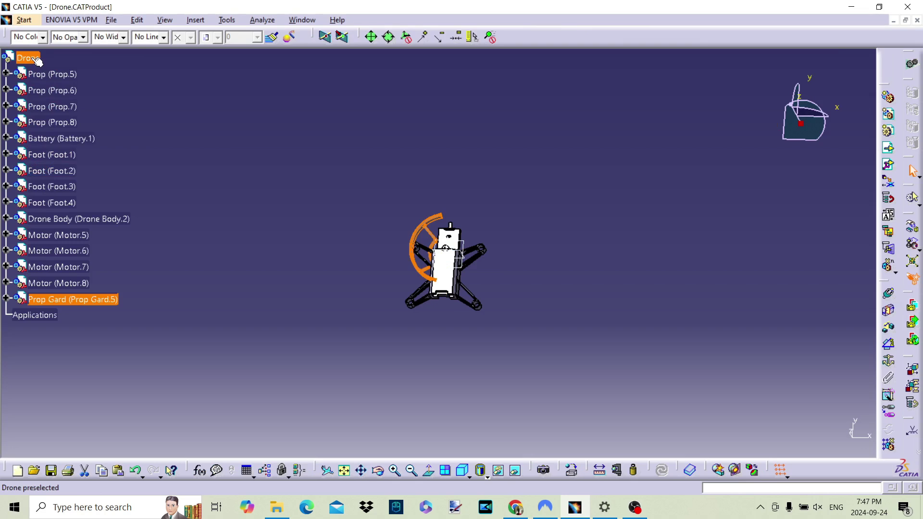
pyautogui.rightClick(37, 59)
pyautogui.click(57, 168)
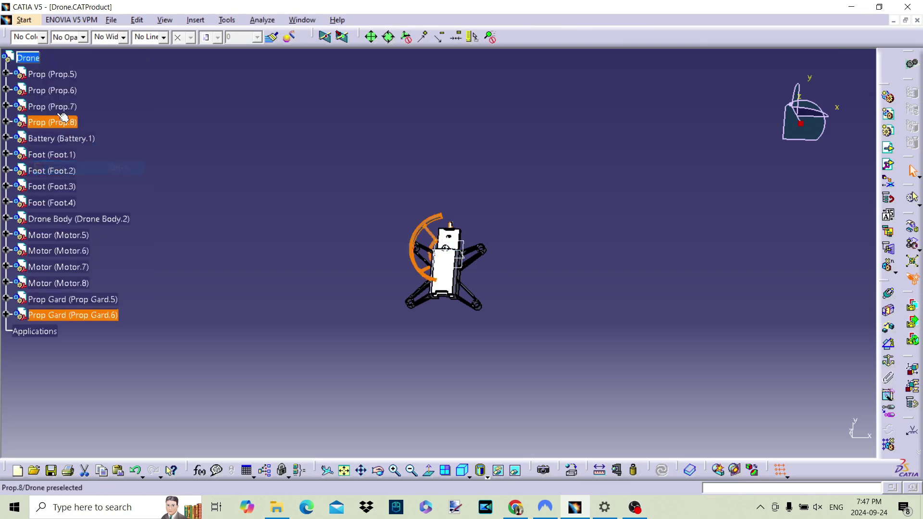
pyautogui.rightClick(40, 58)
pyautogui.click(62, 162)
pyautogui.rightClick(36, 57)
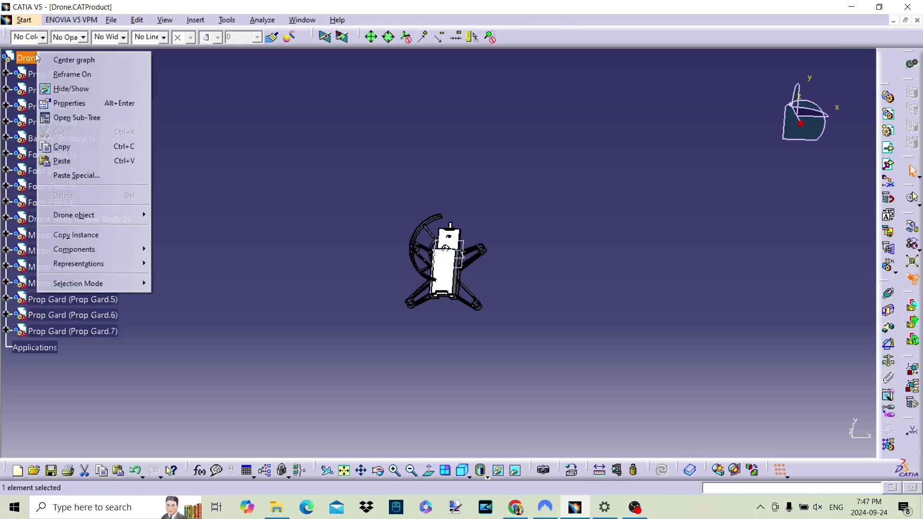
pyautogui.click(62, 161)
pyautogui.rightClick(32, 62)
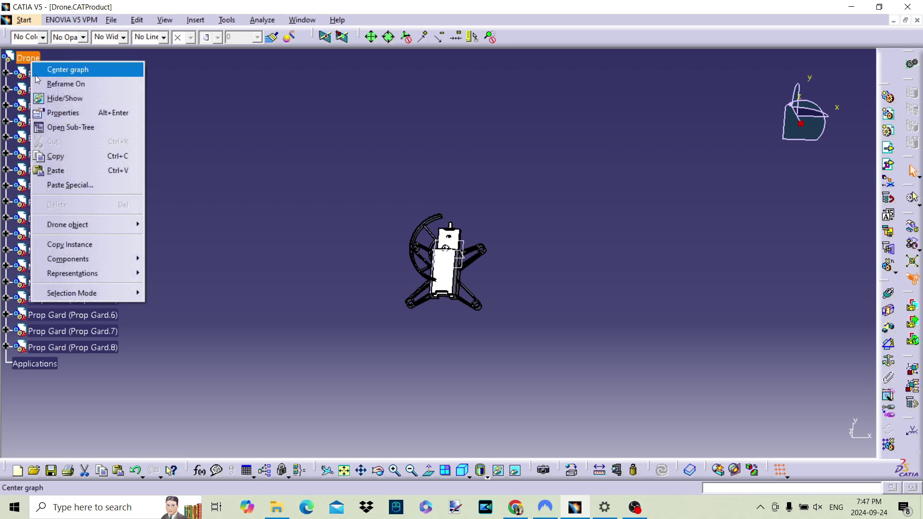
pyautogui.click(61, 171)
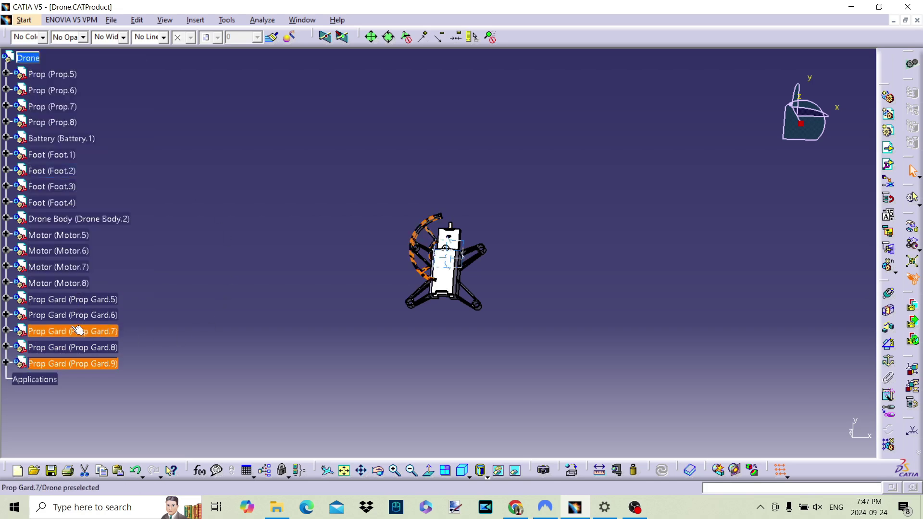
# Step: Delete the surplus Prop Gard.9, keeping Prop Gard.5–Prop Gard.8
pyautogui.rightClick(104, 366)
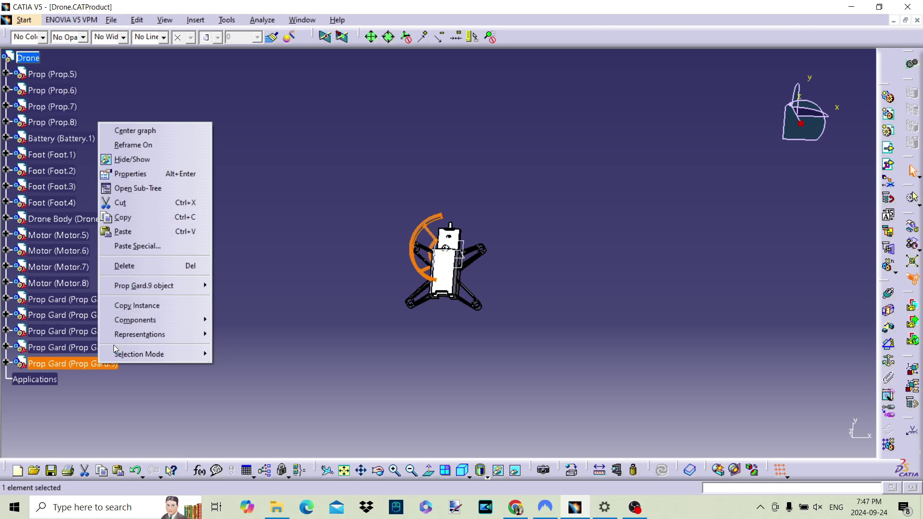
pyautogui.click(126, 266)
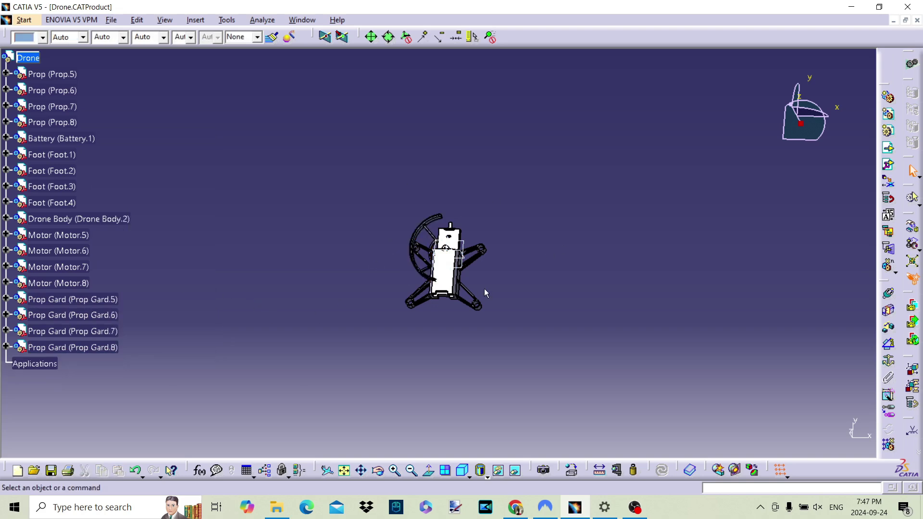
pyautogui.moveTo(486, 317)
pyautogui.mouseDown(button='middle')
pyautogui.moveTo(545, 258)
pyautogui.moveTo(435, 280)
pyautogui.mouseUp(button='middle')
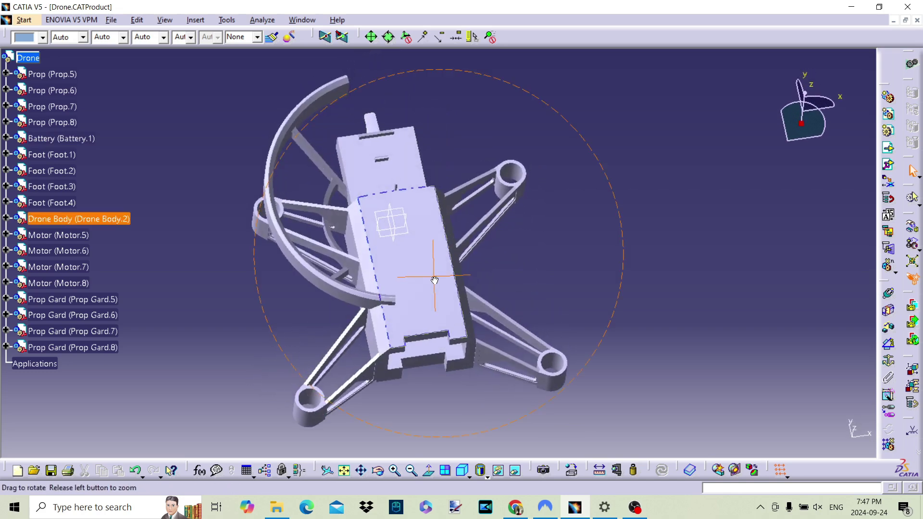
# Step: Orbit the drone to an oblique view, try Explode and Snap, then pick Foot.1 to move
pyautogui.moveTo(501, 234); pyautogui.dragTo(524, 212, button='middle')
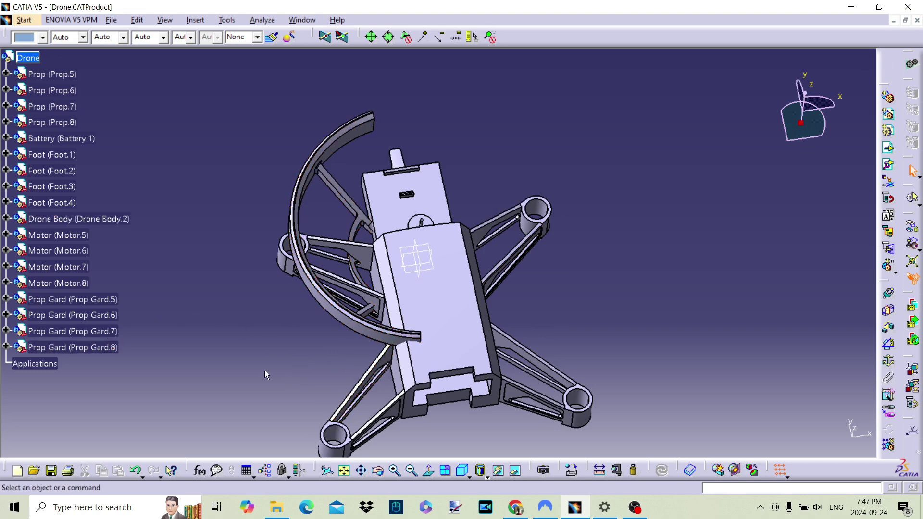
pyautogui.moveTo(301, 306)
pyautogui.mouseDown(button='middle')
pyautogui.moveTo(355, 145)
pyautogui.moveTo(400, 232)
pyautogui.moveTo(414, 218)
pyautogui.mouseUp(button='middle')
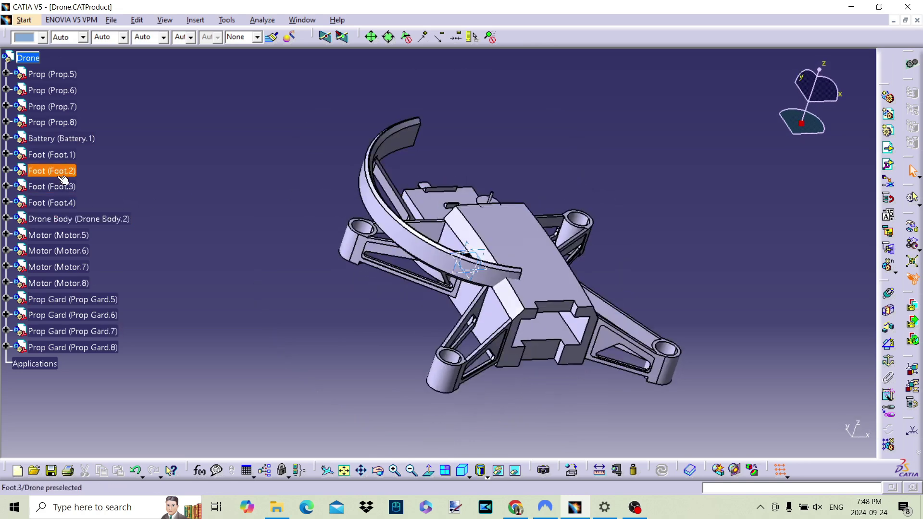
pyautogui.click(913, 262)
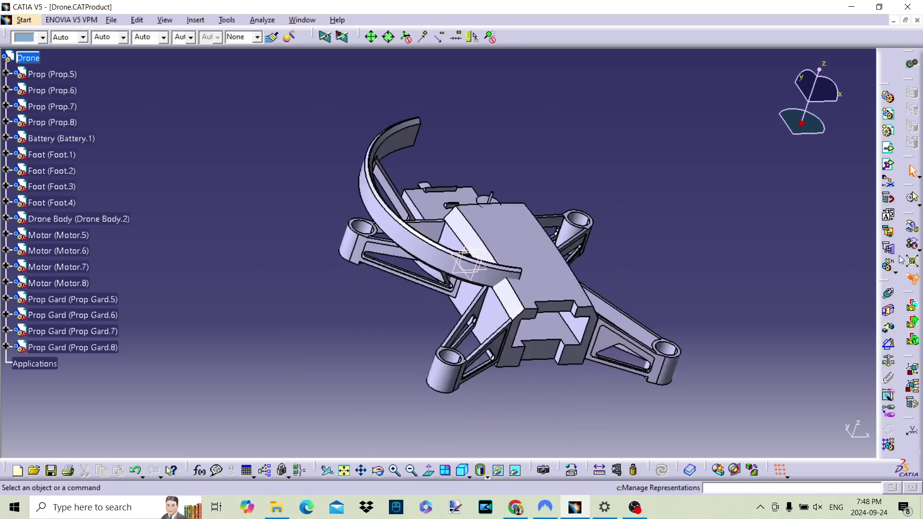
pyautogui.click(913, 248)
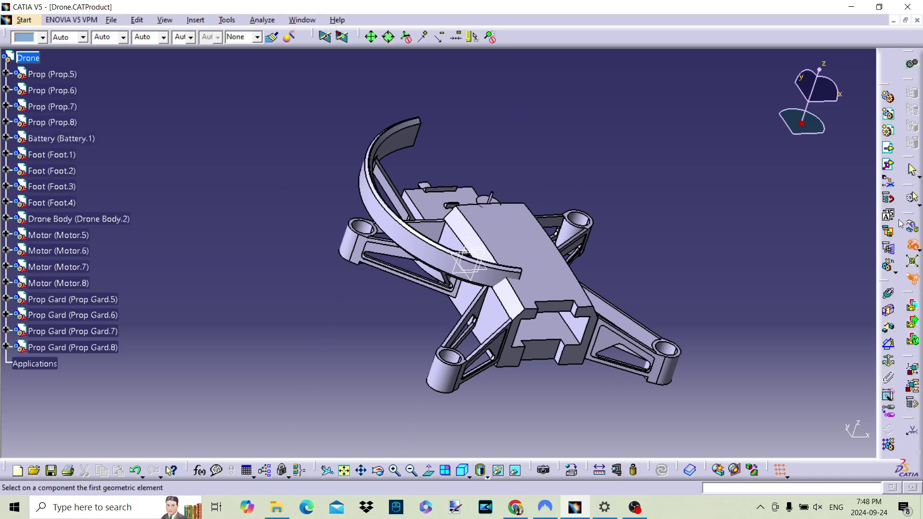
pyautogui.click(913, 247)
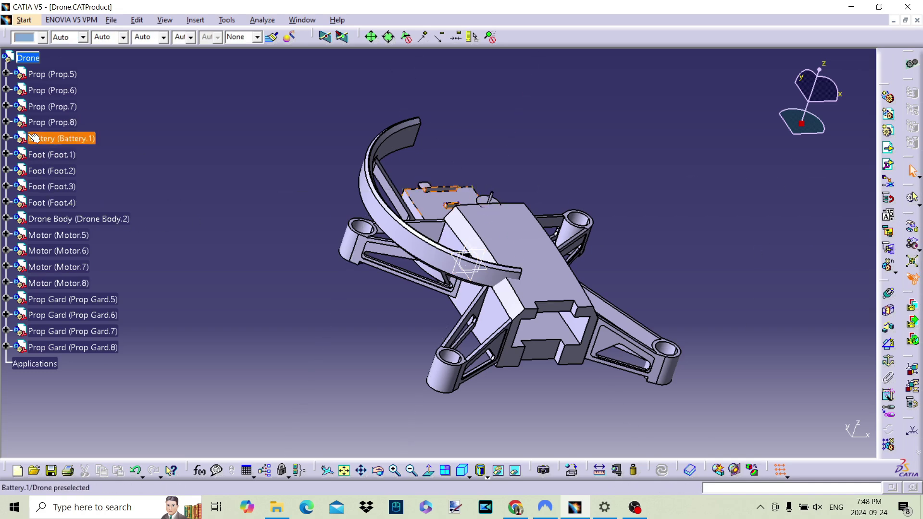
pyautogui.click(38, 154)
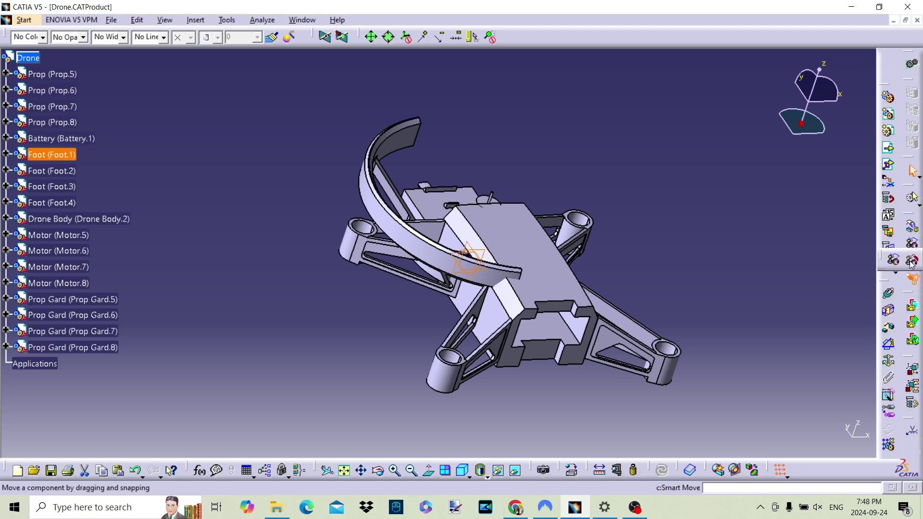
# Step: Smart Move Foot.1 onto an arm hole axis, seating its top face flush on the Drone Body
pyautogui.click(913, 260)
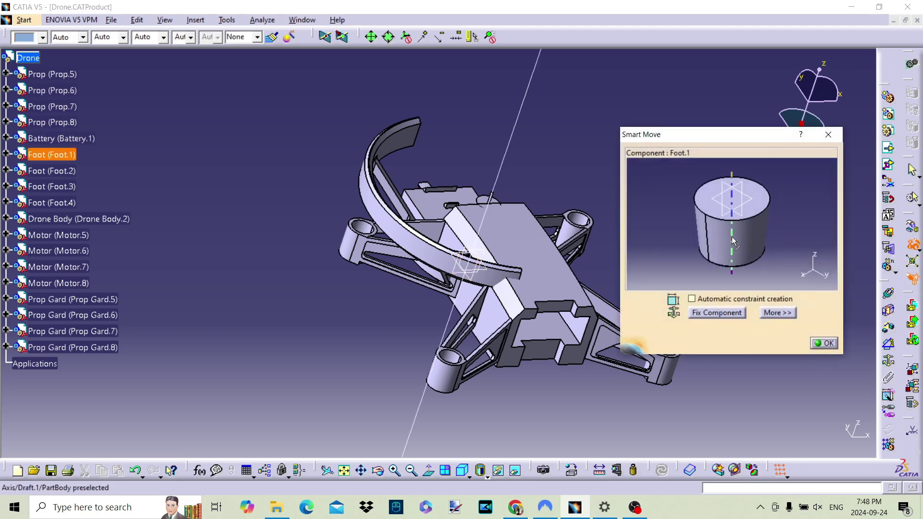
pyautogui.click(732, 240)
pyautogui.moveTo(433, 240)
pyautogui.mouseDown(button='middle')
pyautogui.moveTo(483, 101)
pyautogui.moveTo(375, 217)
pyautogui.mouseUp(button='middle')
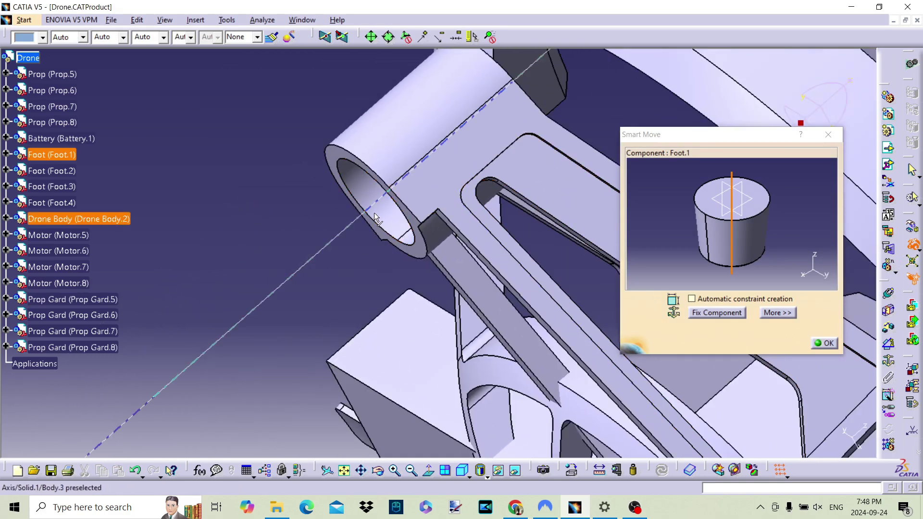
pyautogui.click(378, 214)
pyautogui.moveTo(382, 216)
pyautogui.mouseDown(button='middle')
pyautogui.moveTo(375, 165)
pyautogui.moveTo(437, 187)
pyautogui.mouseUp(button='middle')
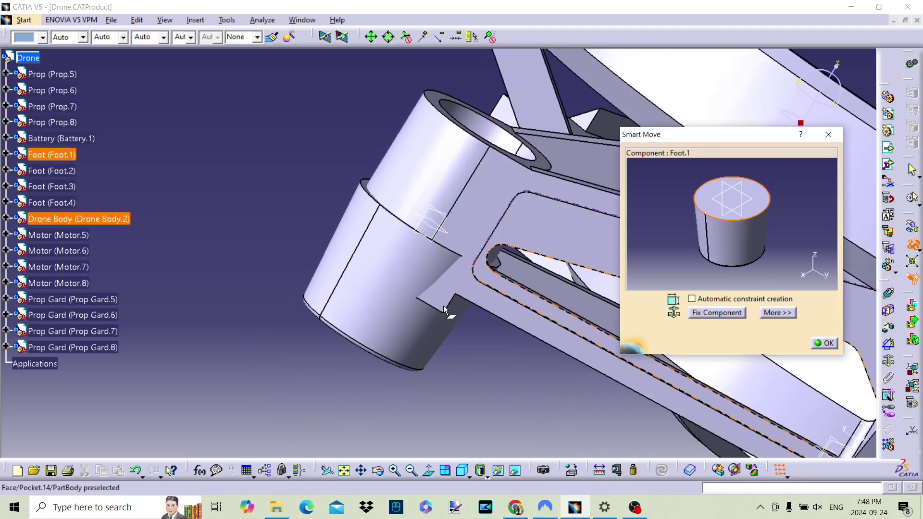
pyautogui.moveTo(433, 223)
pyautogui.mouseDown(button='middle')
pyautogui.moveTo(541, 168)
pyautogui.moveTo(439, 153)
pyautogui.mouseUp(button='middle')
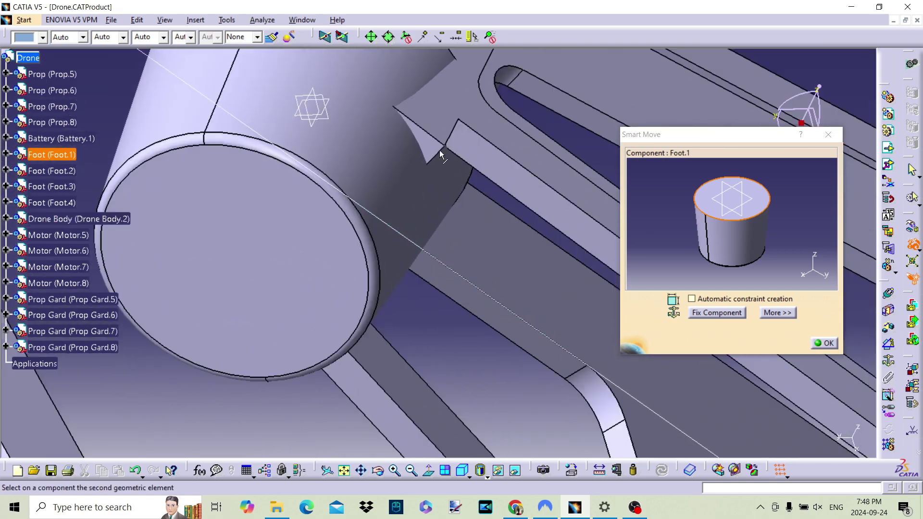
pyautogui.click(439, 153)
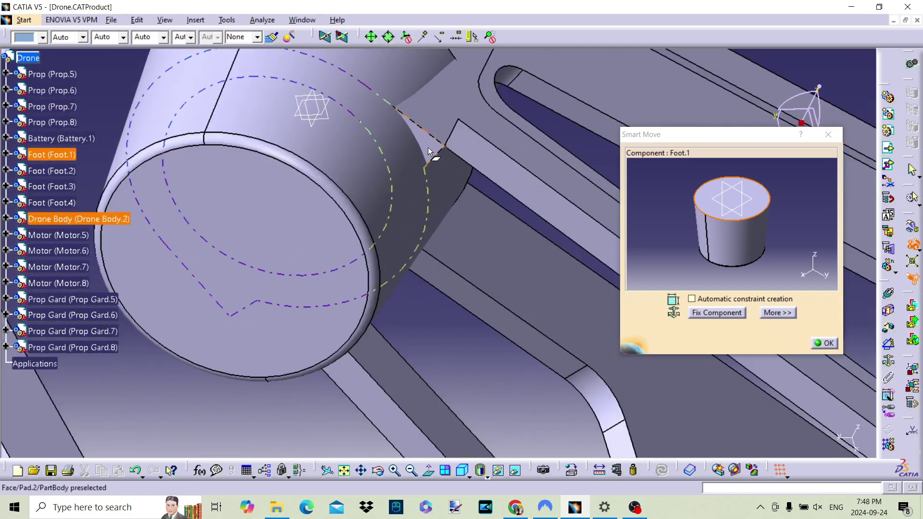
pyautogui.moveTo(428, 147); pyautogui.dragTo(715, 303, button='middle')
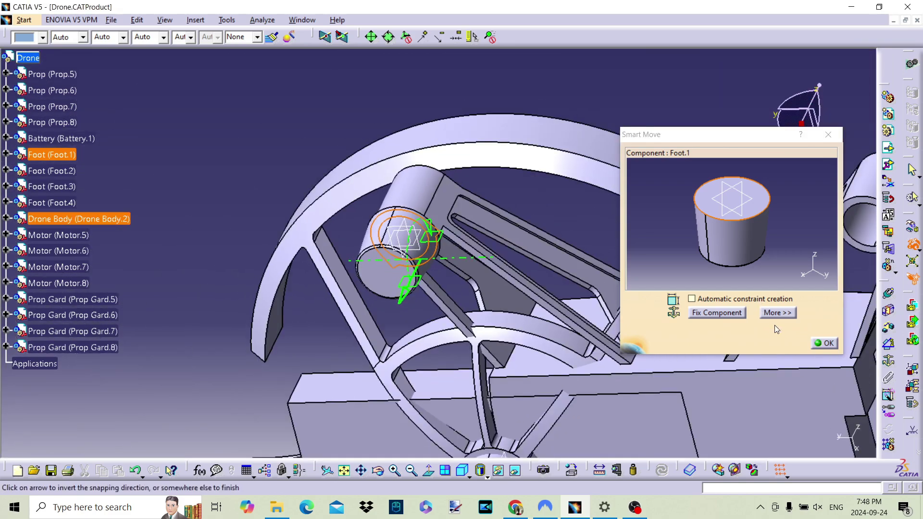
pyautogui.click(269, 161)
pyautogui.moveTo(269, 161); pyautogui.dragTo(812, 348, button='middle')
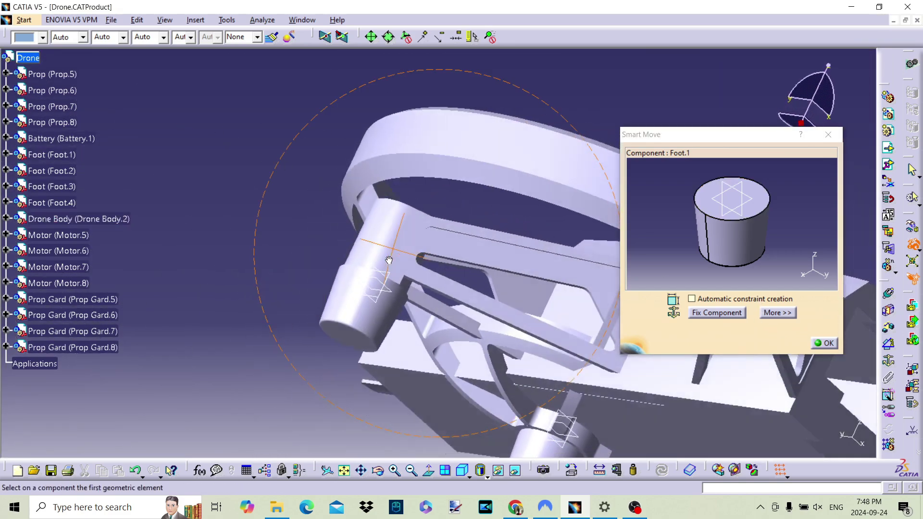
pyautogui.click(822, 344)
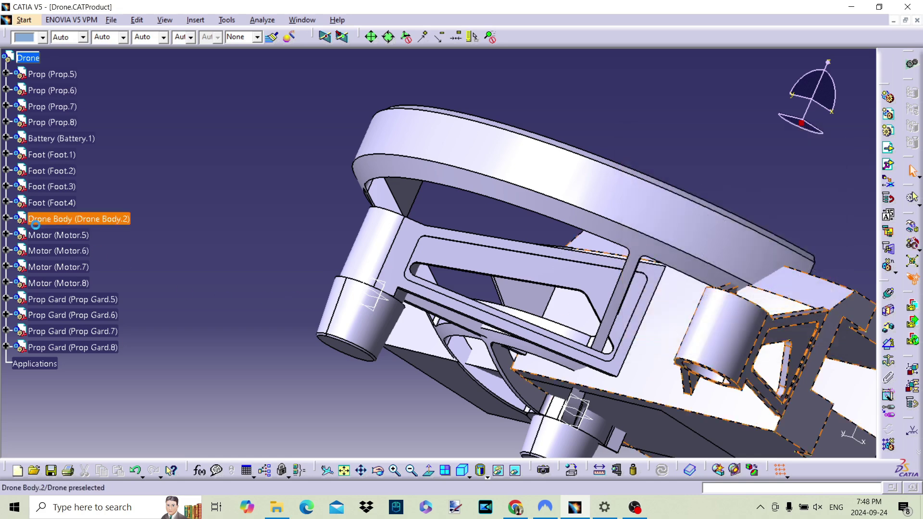
# Step: Smart Move Foot.2 onto a second Drone Body mount, aligning axes then seating its top face
pyautogui.click(50, 171)
pyautogui.click(911, 245)
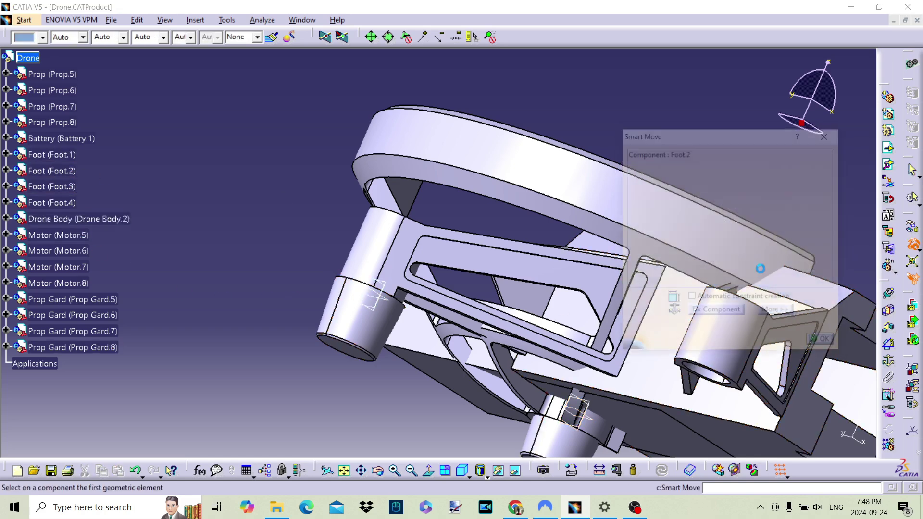
pyautogui.click(732, 241)
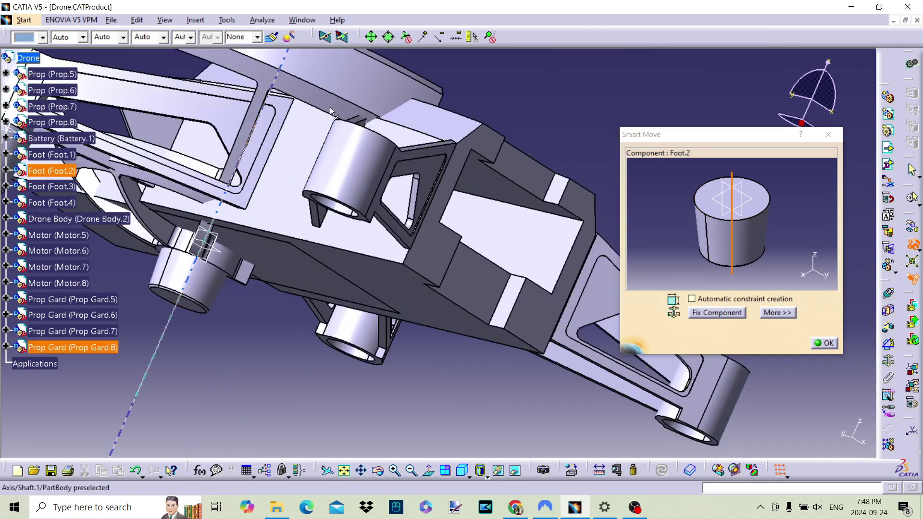
pyautogui.click(359, 166)
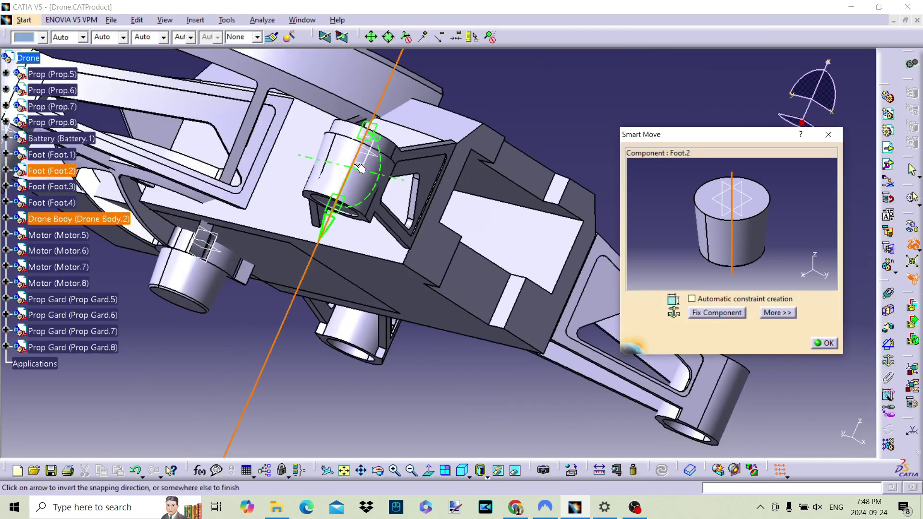
pyautogui.click(635, 226)
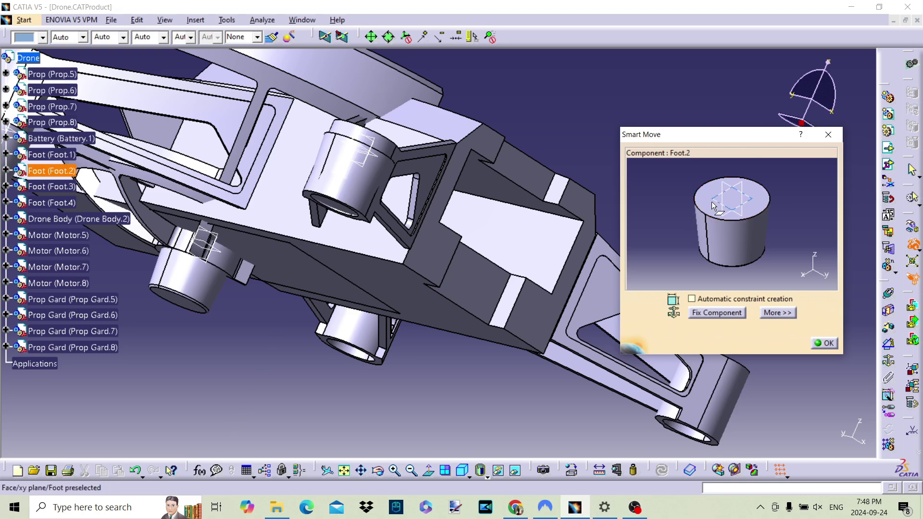
pyautogui.click(394, 240)
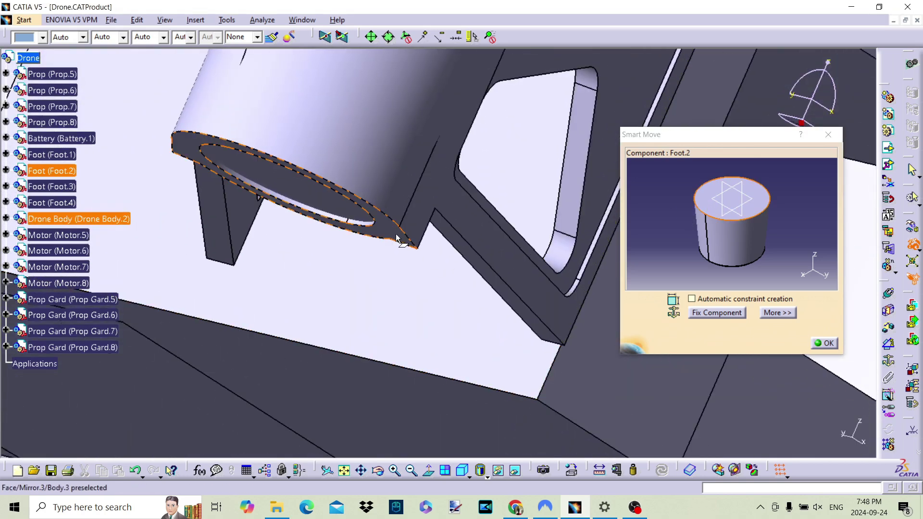
pyautogui.click(397, 238)
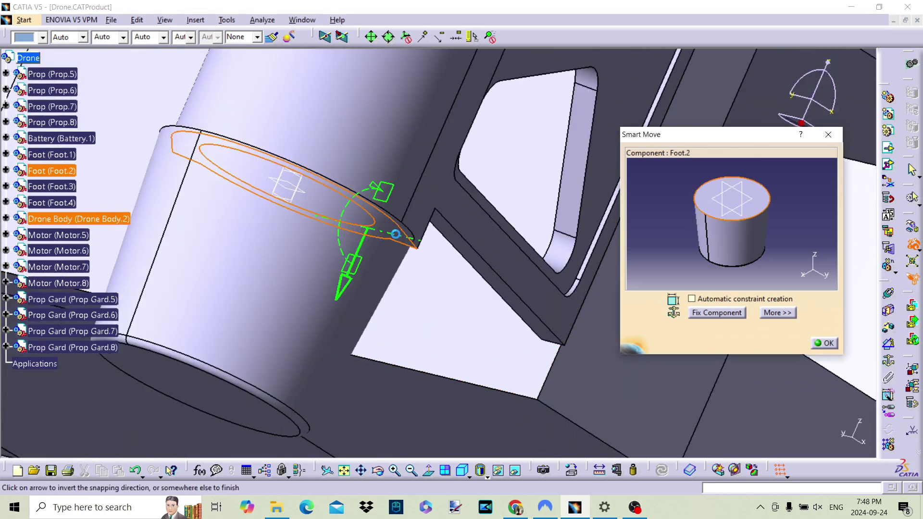
pyautogui.click(439, 238)
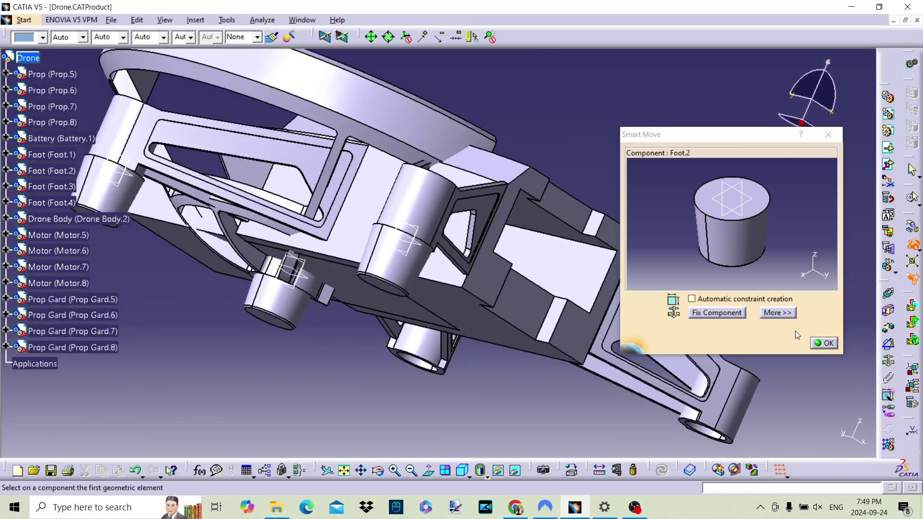
pyautogui.click(824, 343)
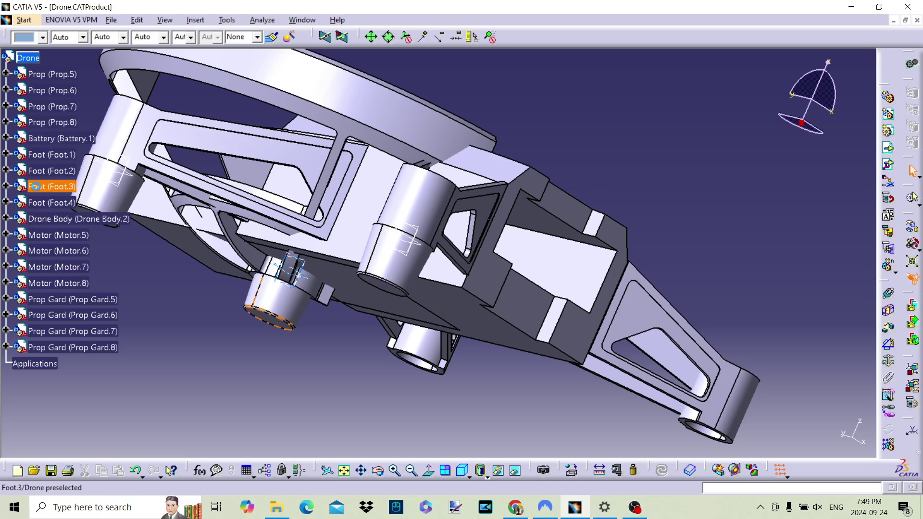
# Step: Smart Move Foot.3 onto a third Drone Body mount, aligning its axis and seating its top face
pyautogui.click(35, 187)
pyautogui.click(912, 244)
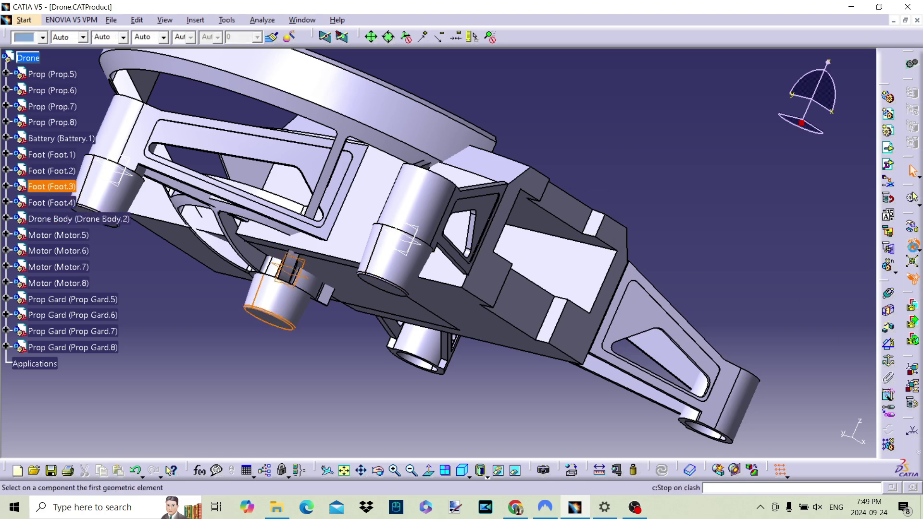
pyautogui.click(732, 239)
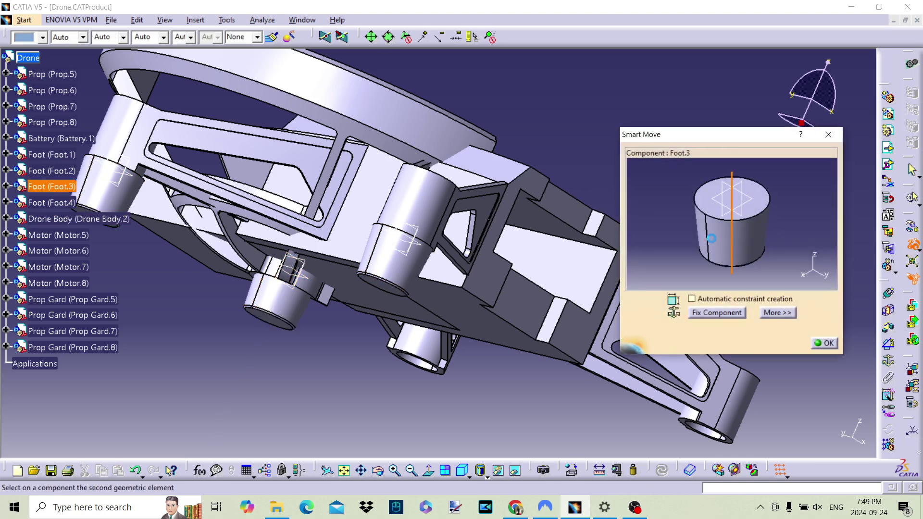
pyautogui.click(423, 350)
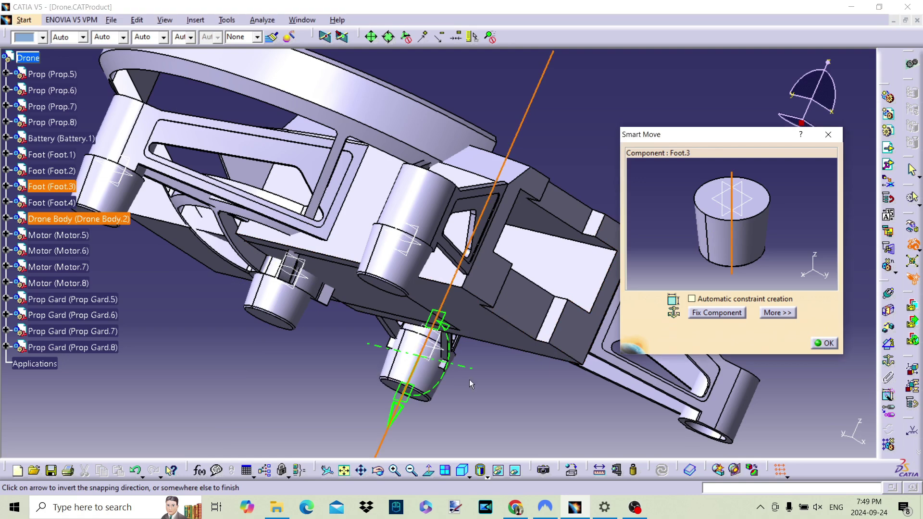
pyautogui.click(644, 254)
pyautogui.click(708, 200)
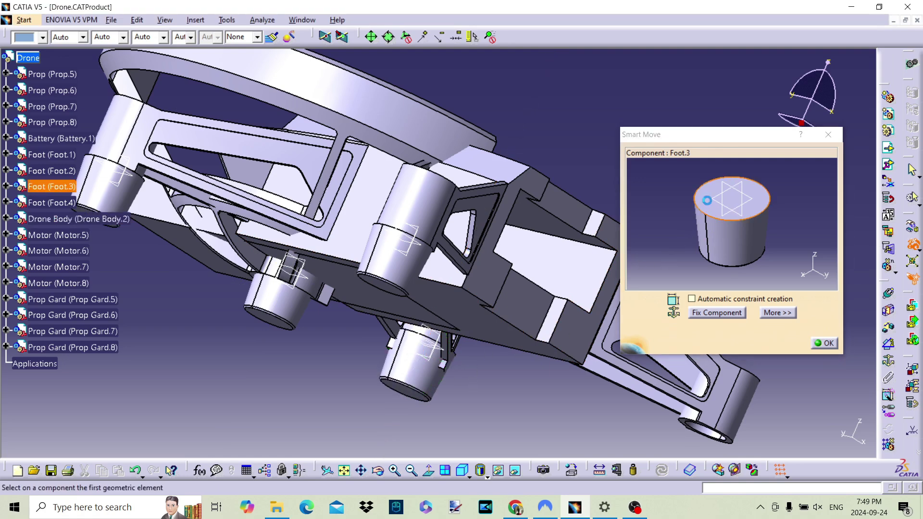
pyautogui.keyDown('ctrl'); pyautogui.moveTo(478, 361); pyautogui.dragTo(412, 325, button='middle'); pyautogui.keyUp('ctrl')
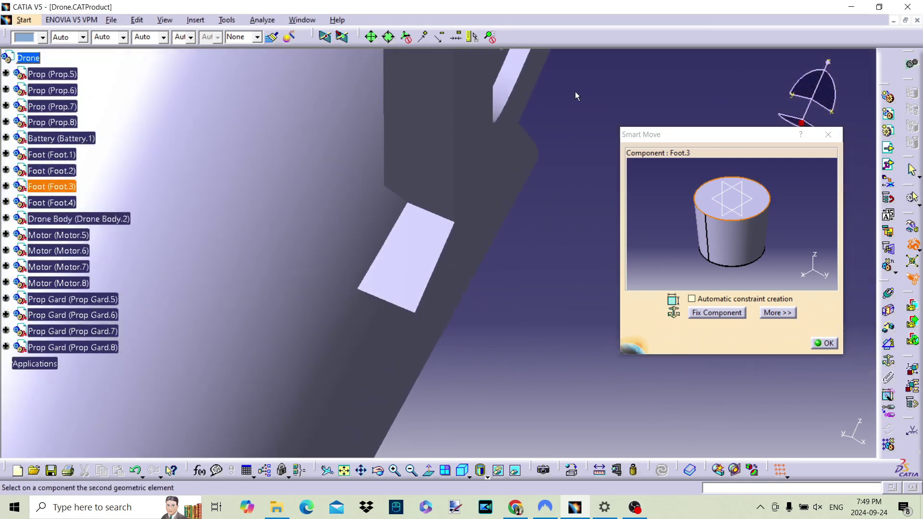
pyautogui.click(408, 317)
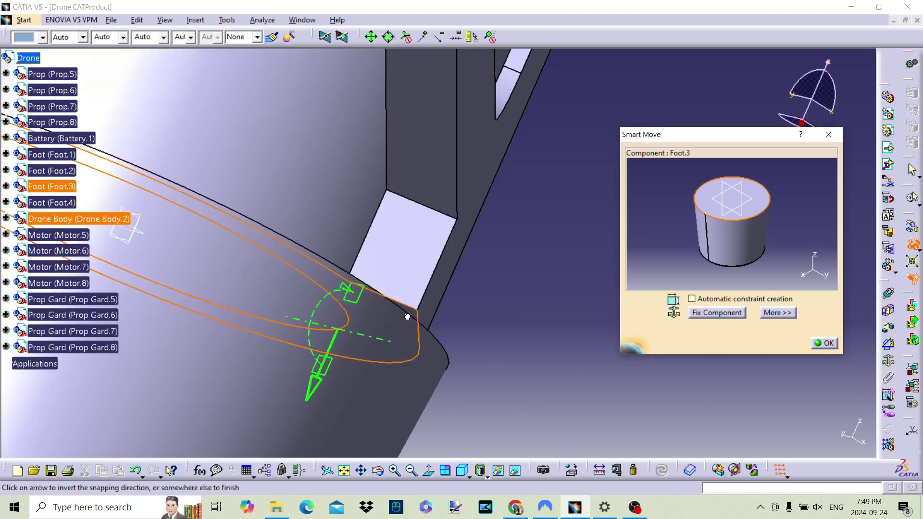
pyautogui.click(558, 263)
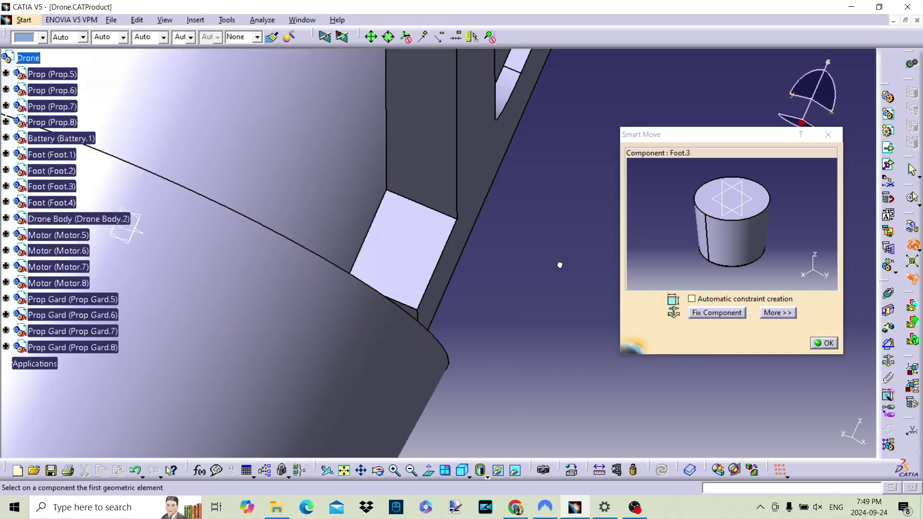
pyautogui.moveTo(561, 261)
pyautogui.mouseDown(button='middle')
pyautogui.moveTo(559, 380)
pyautogui.moveTo(522, 338)
pyautogui.mouseUp(button='middle')
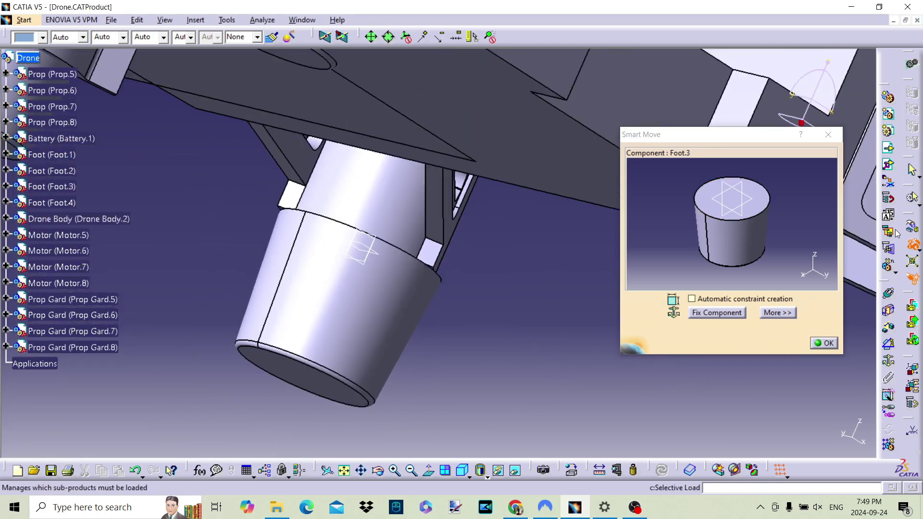
pyautogui.click(818, 342)
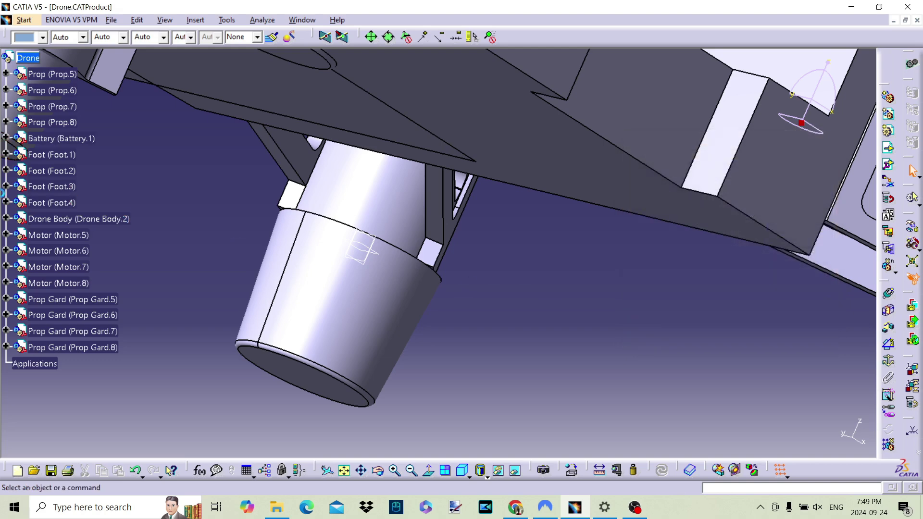
# Step: Select Foot.4 and start Smart Move on it
pyautogui.click(37, 204)
pyautogui.moveTo(609, 202); pyautogui.dragTo(701, 362, button='middle')
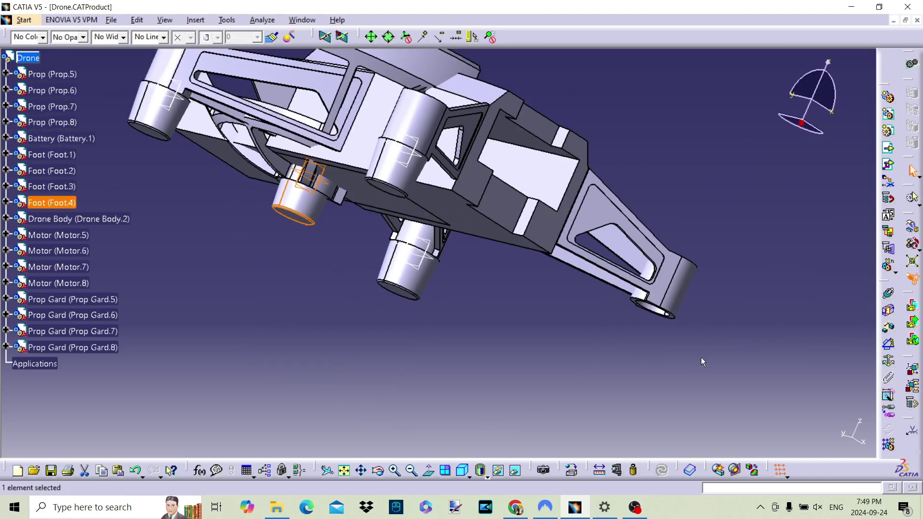
pyautogui.click(913, 246)
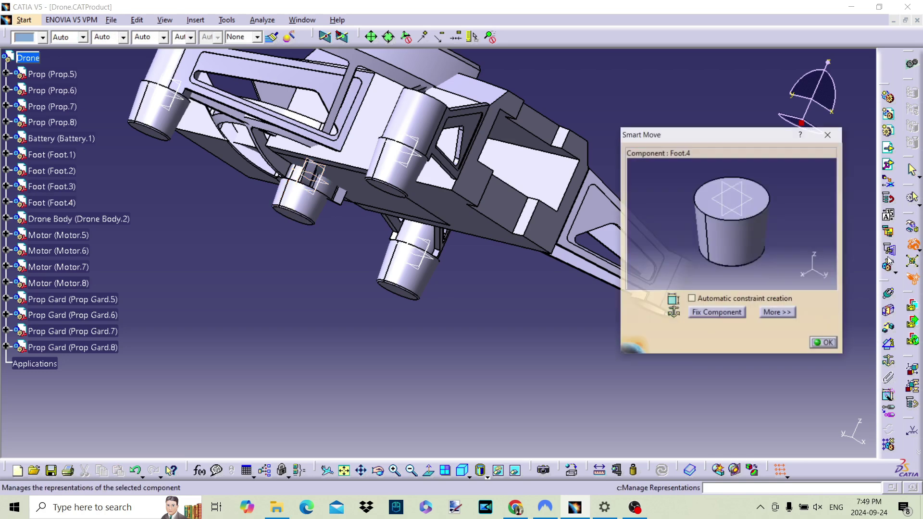
# Step: Snap Foot.4's axis and face onto the last Drone Body mount
pyautogui.click(747, 257)
pyautogui.moveTo(330, 200); pyautogui.dragTo(363, 200, button='middle')
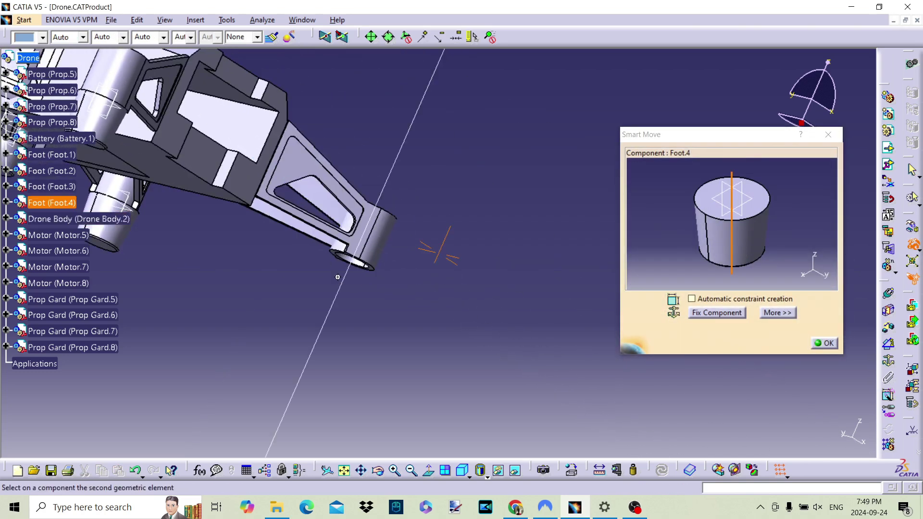
pyautogui.click(322, 216)
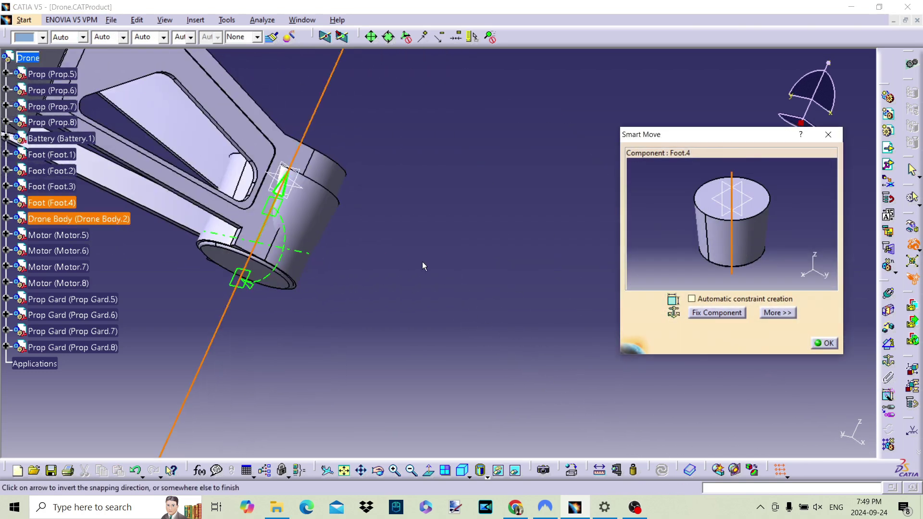
pyautogui.click(647, 264)
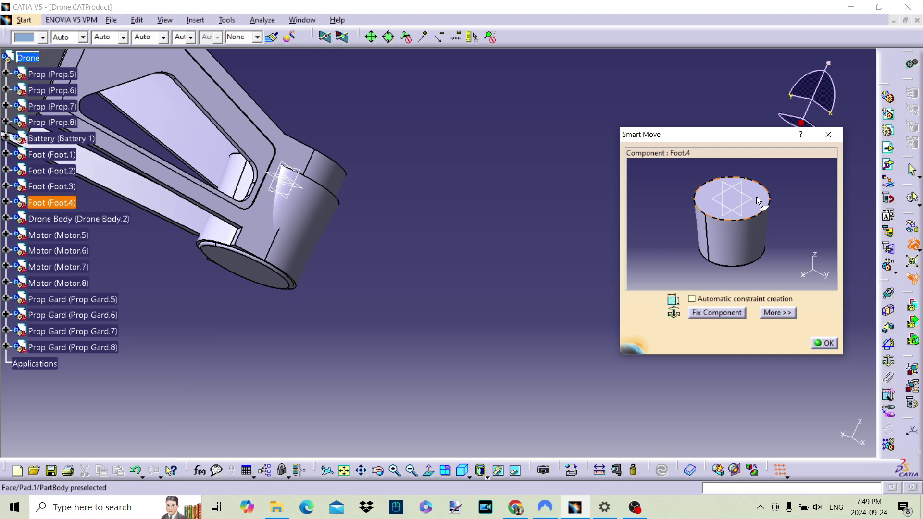
pyautogui.moveTo(464, 251)
pyautogui.mouseDown(button='middle')
pyautogui.moveTo(471, 174)
pyautogui.moveTo(519, 336)
pyautogui.mouseUp(button='middle')
pyautogui.click(507, 295)
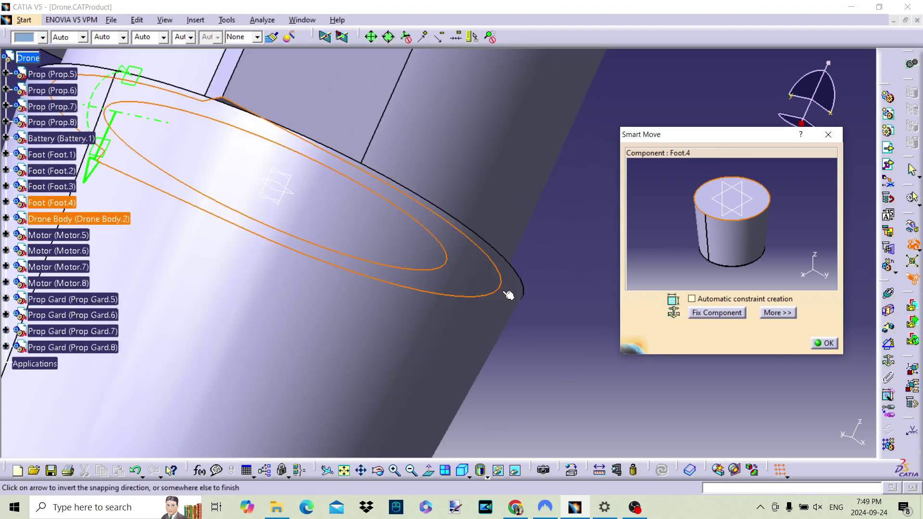
pyautogui.click(611, 263)
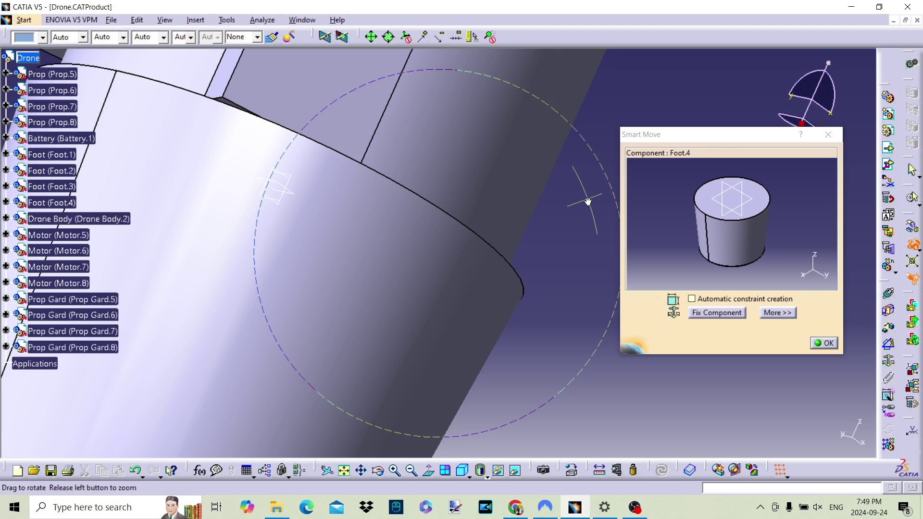
# Step: Accept Foot.4's placement and select Motor.5 in the specification tree
pyautogui.moveTo(587, 202); pyautogui.dragTo(605, 320, button='middle')
pyautogui.click(822, 344)
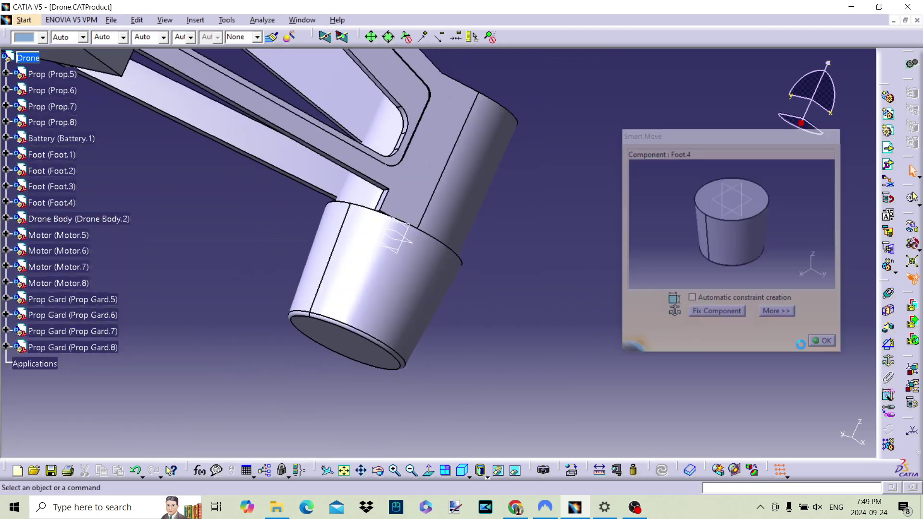
pyautogui.moveTo(563, 239)
pyautogui.mouseDown(button='middle')
pyautogui.moveTo(278, 275)
pyautogui.moveTo(319, 287)
pyautogui.moveTo(517, 239)
pyautogui.moveTo(474, 282)
pyautogui.moveTo(302, 253)
pyautogui.moveTo(437, 254)
pyautogui.moveTo(457, 284)
pyautogui.moveTo(562, 268)
pyautogui.moveTo(570, 175)
pyautogui.moveTo(300, 280)
pyautogui.moveTo(466, 262)
pyautogui.moveTo(481, 250)
pyautogui.mouseUp(button='middle')
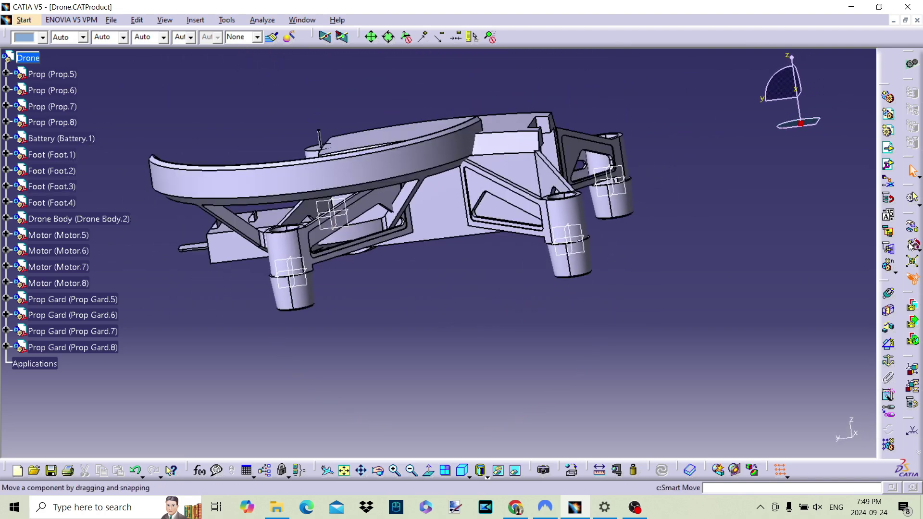
pyautogui.click(46, 236)
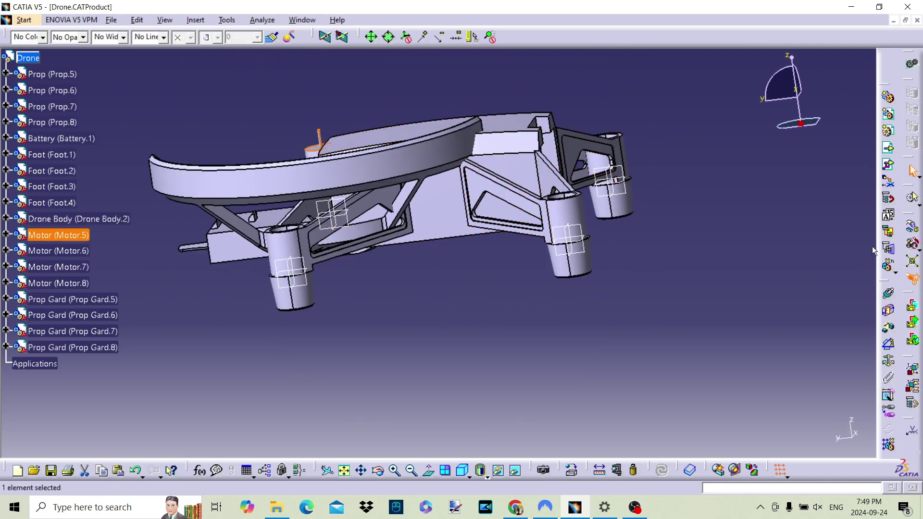
# Step: Align Motor.5's central axis coaxially with the Drone Body arm mount axis
pyautogui.click(912, 244)
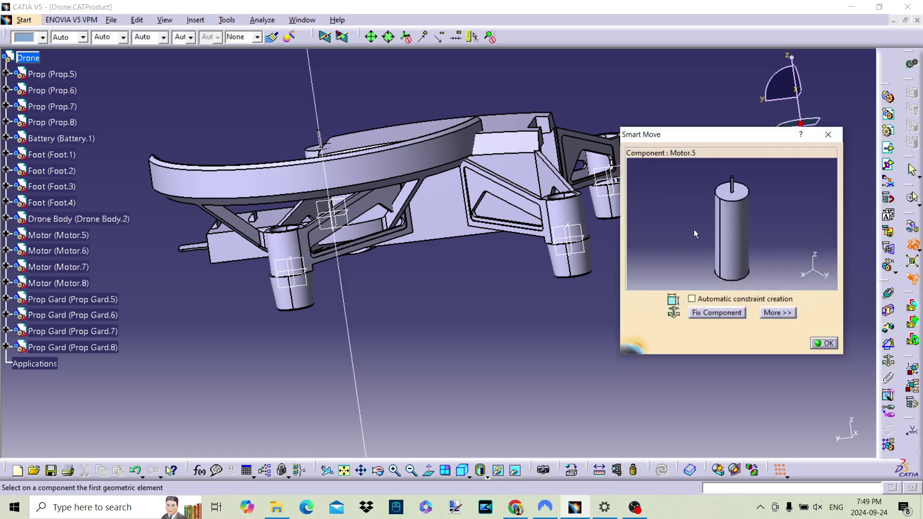
pyautogui.click(740, 225)
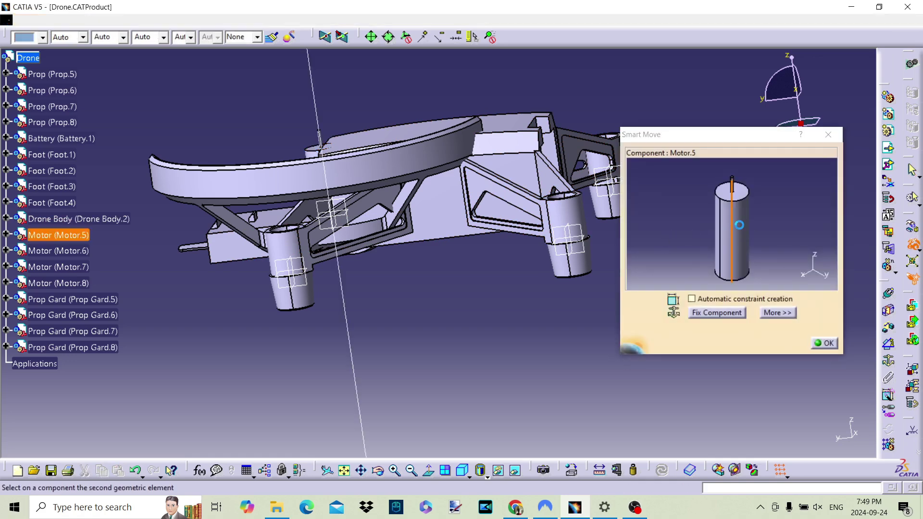
pyautogui.click(571, 220)
pyautogui.moveTo(571, 221); pyautogui.dragTo(325, 276, button='middle')
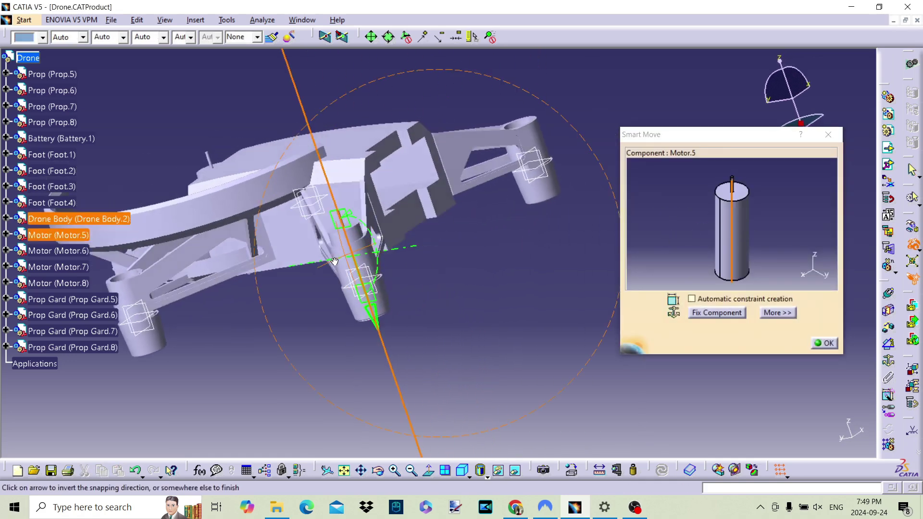
pyautogui.moveTo(345, 275)
pyautogui.mouseDown(button='middle')
pyautogui.moveTo(347, 230)
pyautogui.moveTo(361, 207)
pyautogui.mouseUp(button='middle')
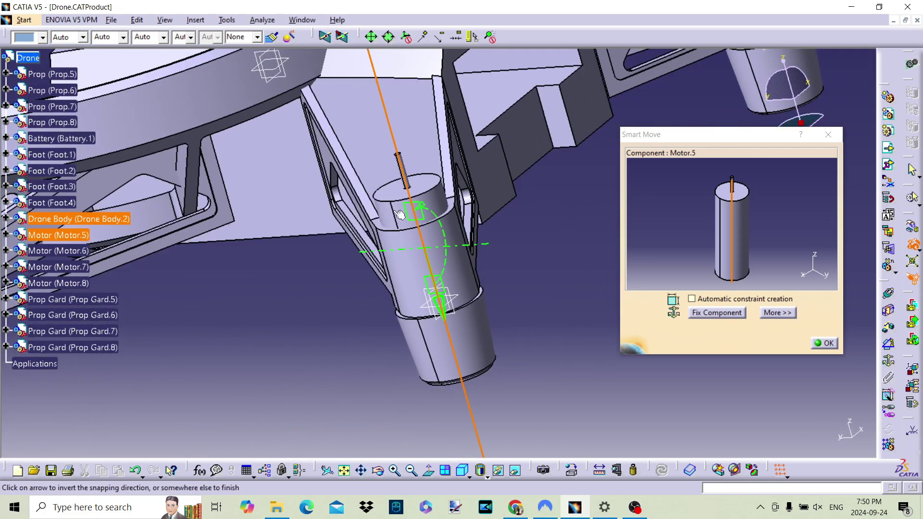
pyautogui.click(763, 259)
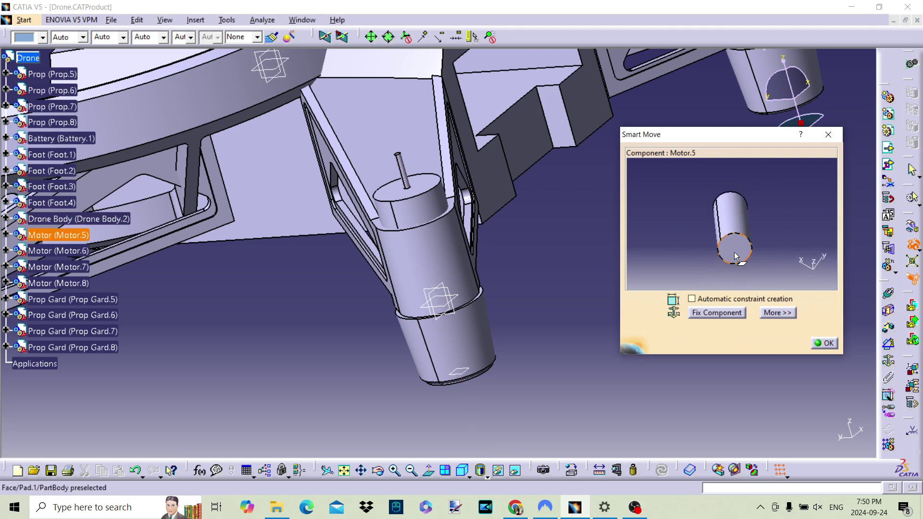
# Step: Seat Motor.5's base on the foot's top face
pyautogui.moveTo(336, 240)
pyautogui.mouseDown(button='middle')
pyautogui.moveTo(204, 258)
pyautogui.moveTo(469, 237)
pyautogui.moveTo(459, 209)
pyautogui.moveTo(457, 340)
pyautogui.moveTo(474, 280)
pyautogui.mouseUp(button='middle')
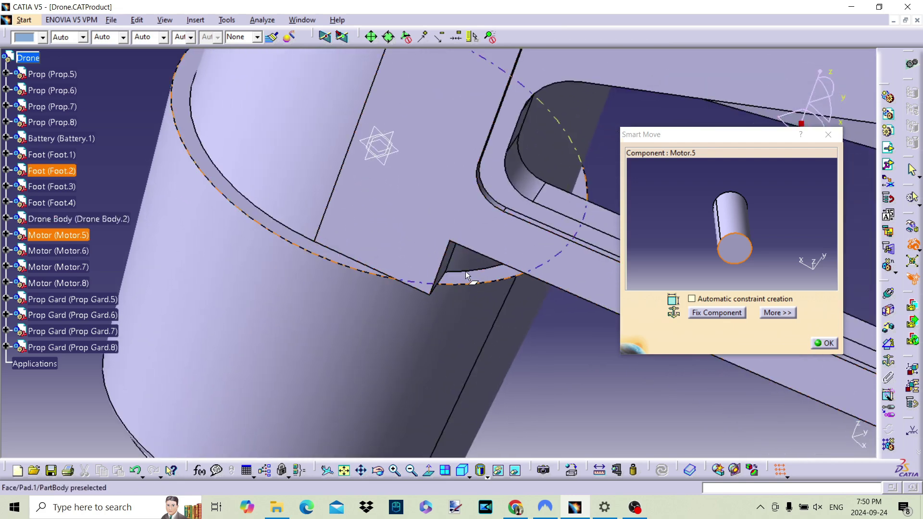
pyautogui.click(467, 278)
pyautogui.moveTo(466, 278); pyautogui.dragTo(482, 347, button='middle')
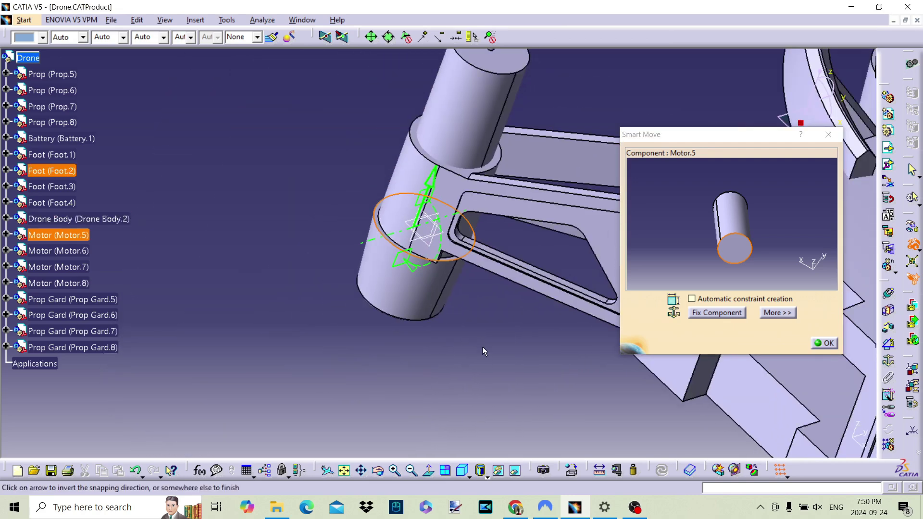
pyautogui.click(491, 229)
pyautogui.moveTo(491, 229); pyautogui.dragTo(352, 307, button='middle')
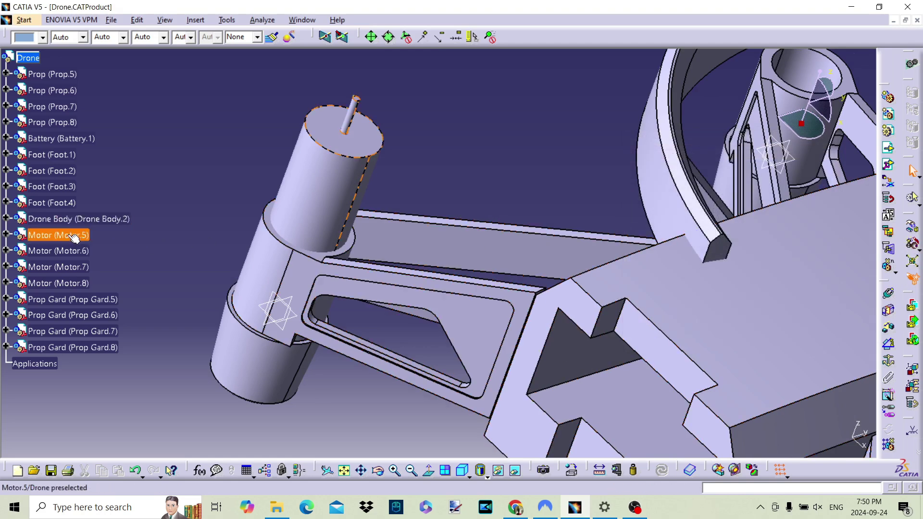
pyautogui.click(61, 255)
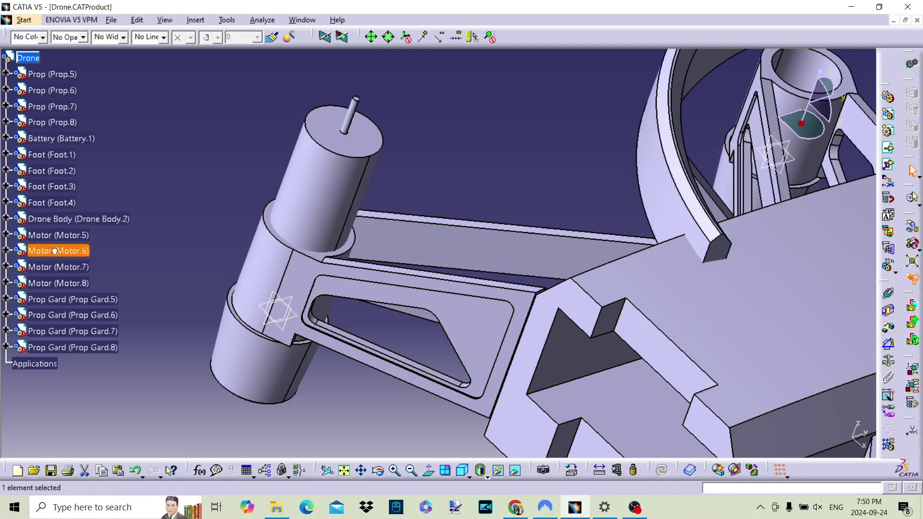
# Step: Snap Motor.6 coaxially onto the next arm mount and seat it on Foot.1
pyautogui.click(913, 250)
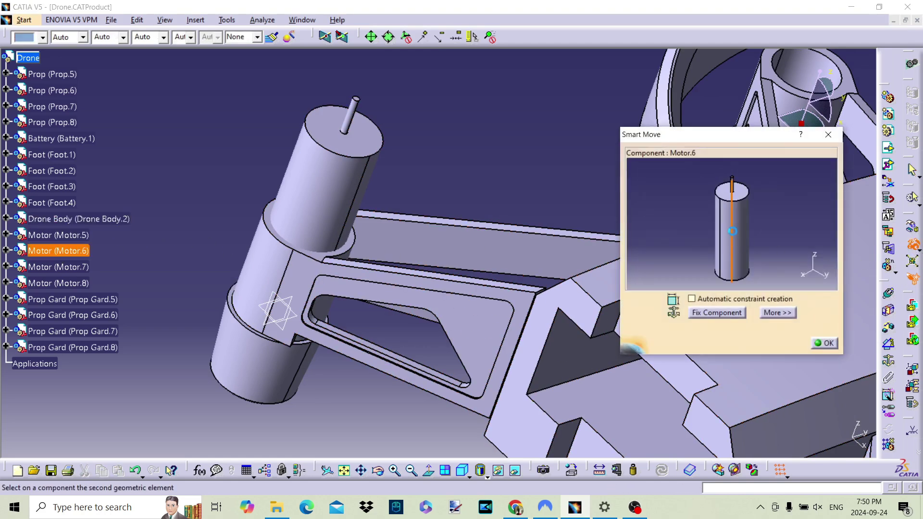
pyautogui.moveTo(571, 156); pyautogui.dragTo(169, 264, button='middle')
pyautogui.click(402, 217)
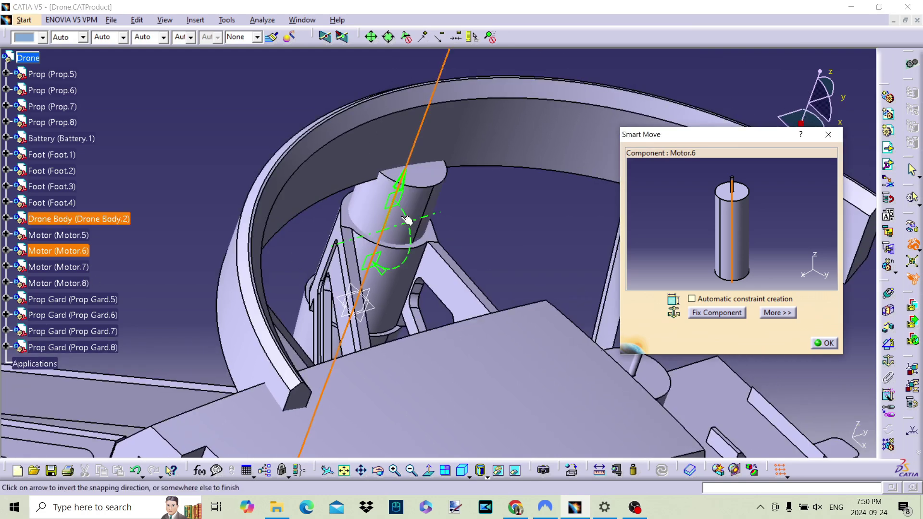
pyautogui.moveTo(407, 221); pyautogui.dragTo(601, 325, button='middle')
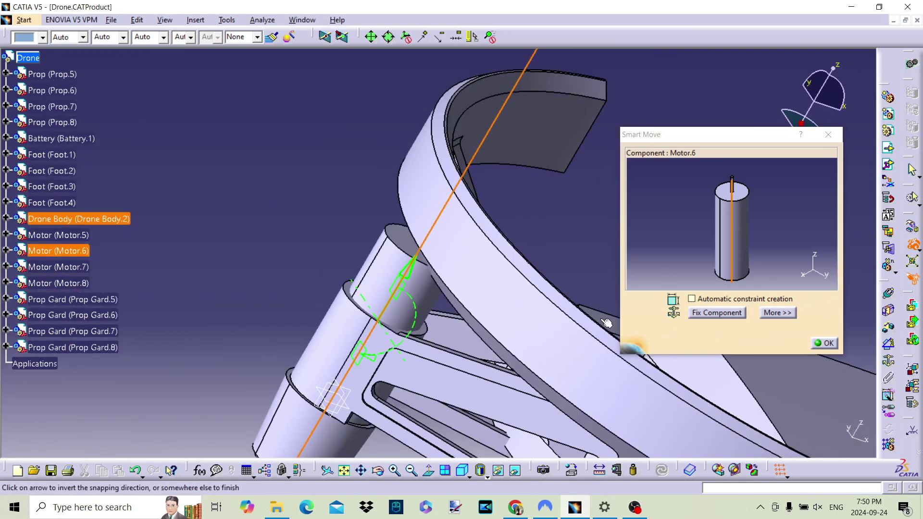
pyautogui.click(798, 228)
pyautogui.moveTo(798, 228); pyautogui.dragTo(707, 231, button='middle')
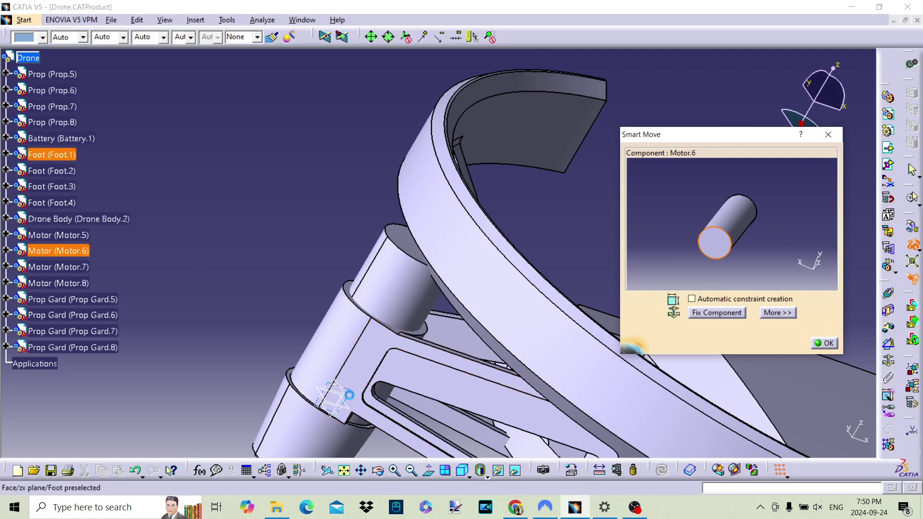
pyautogui.moveTo(439, 272)
pyautogui.mouseDown(button='middle')
pyautogui.moveTo(404, 188)
pyautogui.moveTo(273, 253)
pyautogui.mouseUp(button='middle')
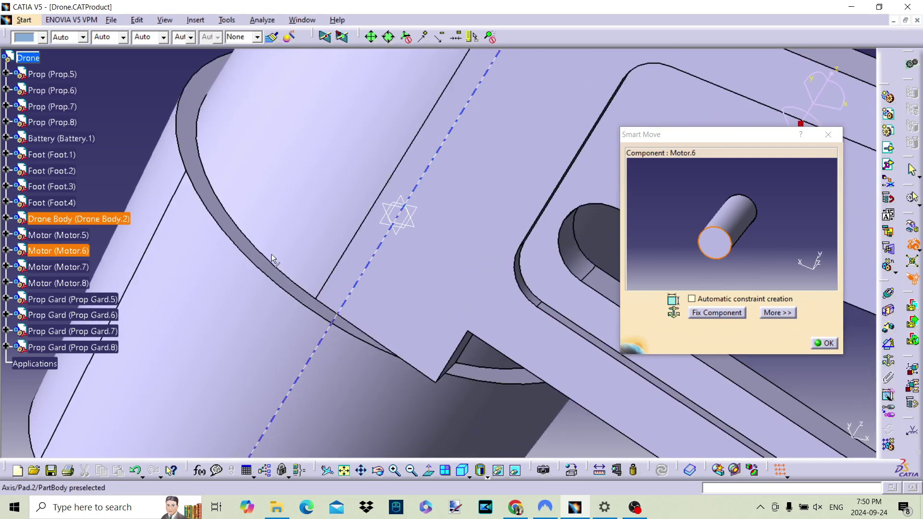
pyautogui.moveTo(364, 213); pyautogui.dragTo(388, 346, button='middle')
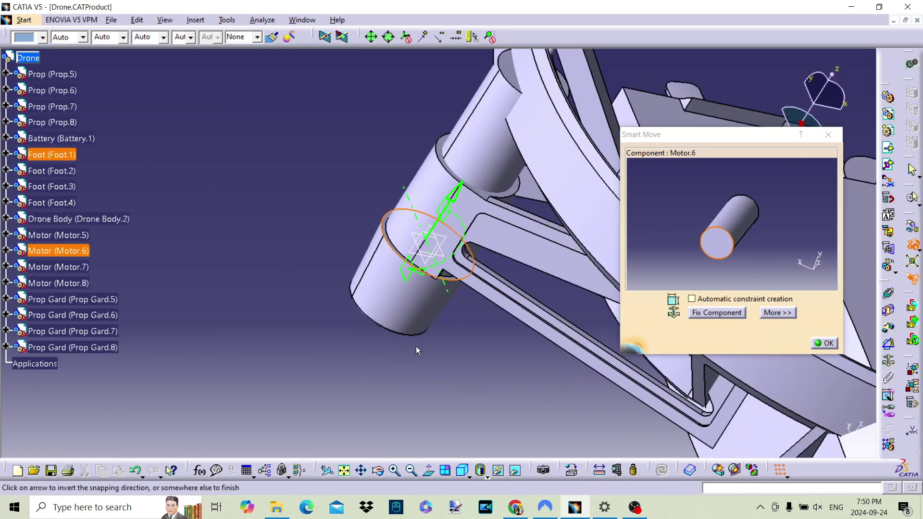
pyautogui.click(824, 343)
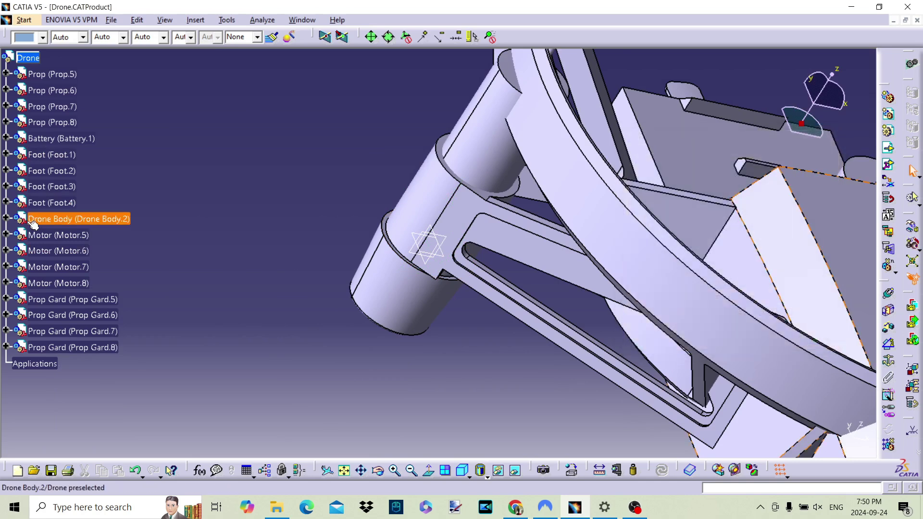
pyautogui.click(77, 271)
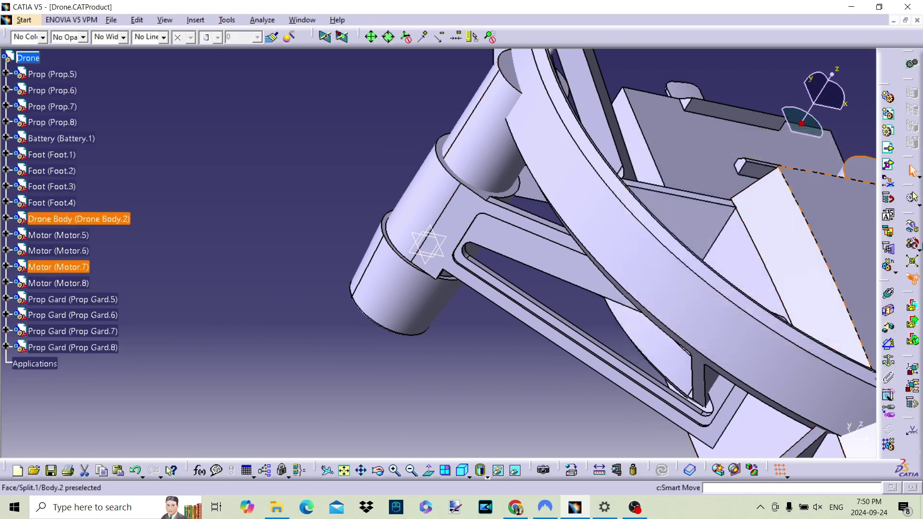
# Step: Snap Motor.7 to the lower arm hole axis and seat it on Foot.4's circular edge
pyautogui.click(915, 246)
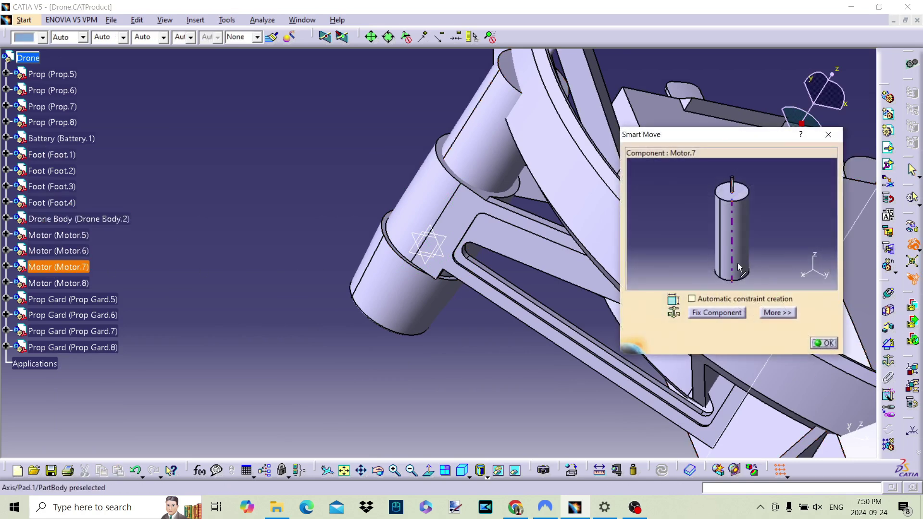
pyautogui.moveTo(553, 251)
pyautogui.mouseDown(button='middle')
pyautogui.moveTo(427, 221)
pyautogui.moveTo(457, 247)
pyautogui.moveTo(394, 177)
pyautogui.moveTo(373, 333)
pyautogui.mouseUp(button='middle')
pyautogui.click(319, 376)
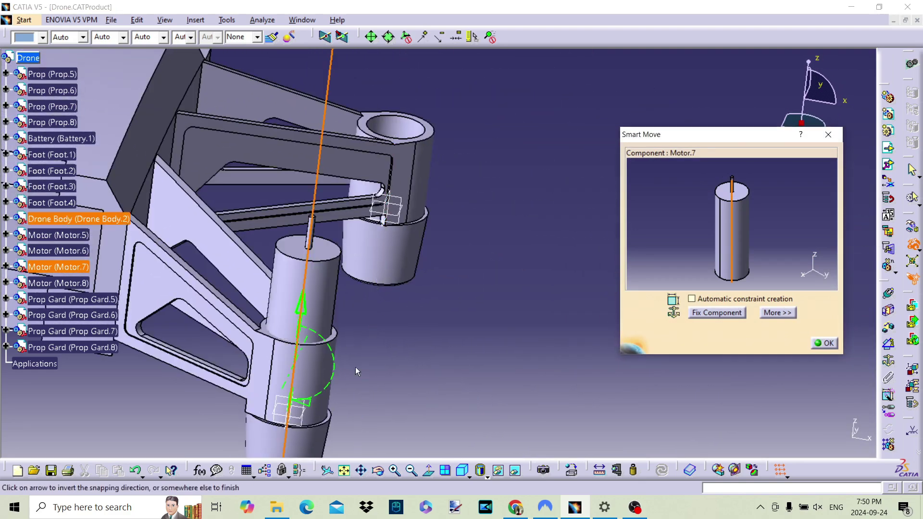
pyautogui.moveTo(680, 260); pyautogui.dragTo(724, 231)
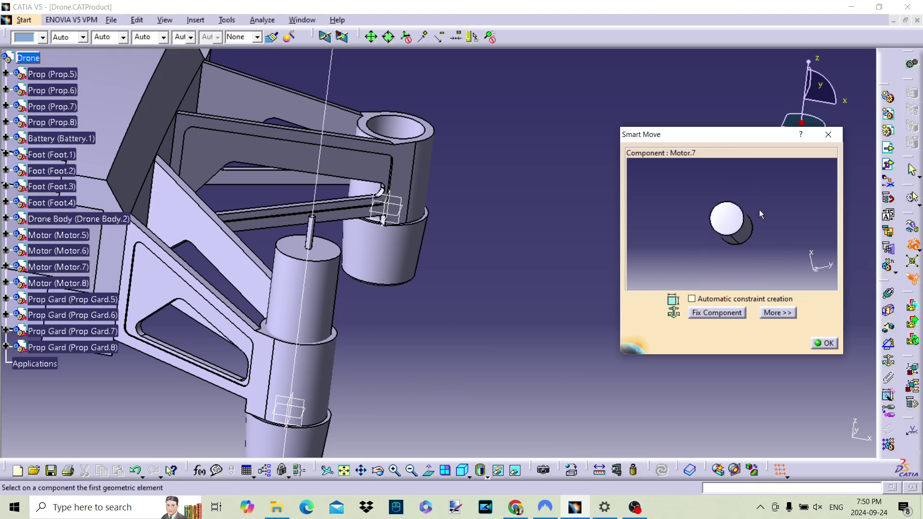
pyautogui.moveTo(377, 307)
pyautogui.mouseDown(button='middle')
pyautogui.moveTo(343, 165)
pyautogui.moveTo(535, 368)
pyautogui.moveTo(497, 407)
pyautogui.mouseUp(button='middle')
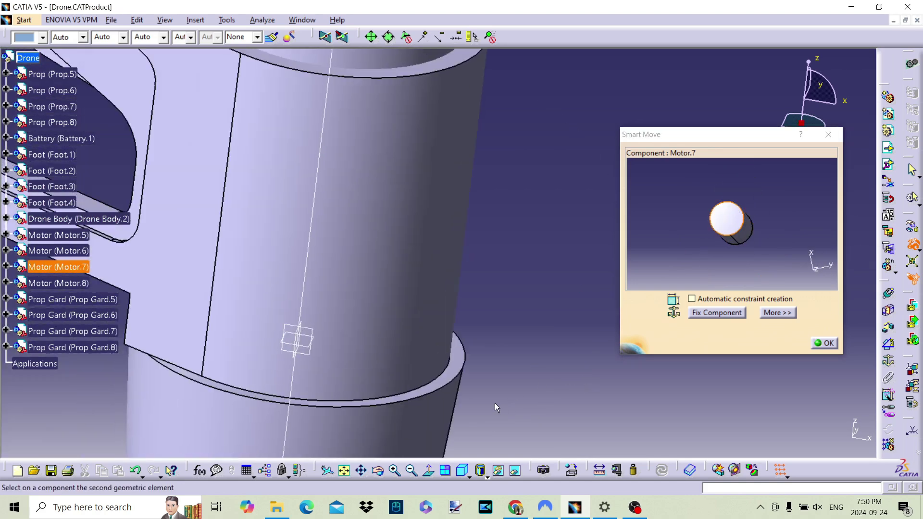
pyautogui.click(457, 366)
pyautogui.click(818, 344)
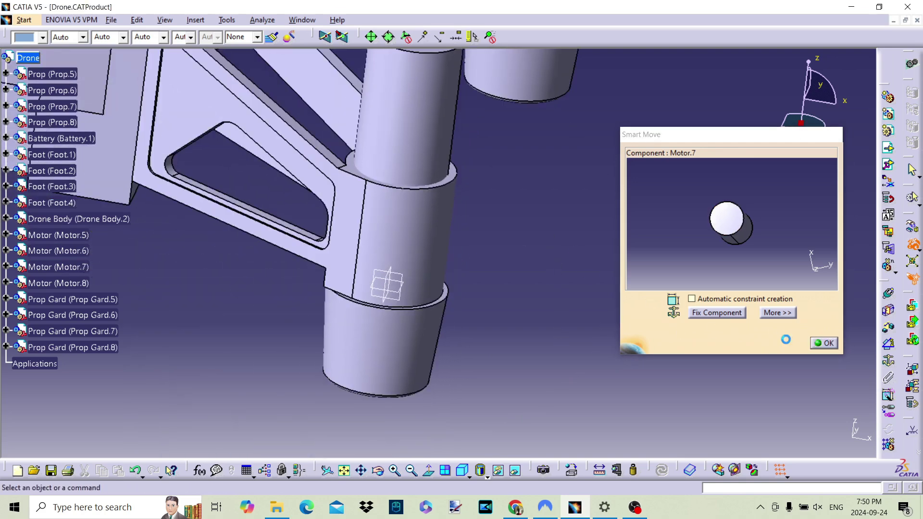
pyautogui.moveTo(552, 263); pyautogui.dragTo(658, 305, button='middle')
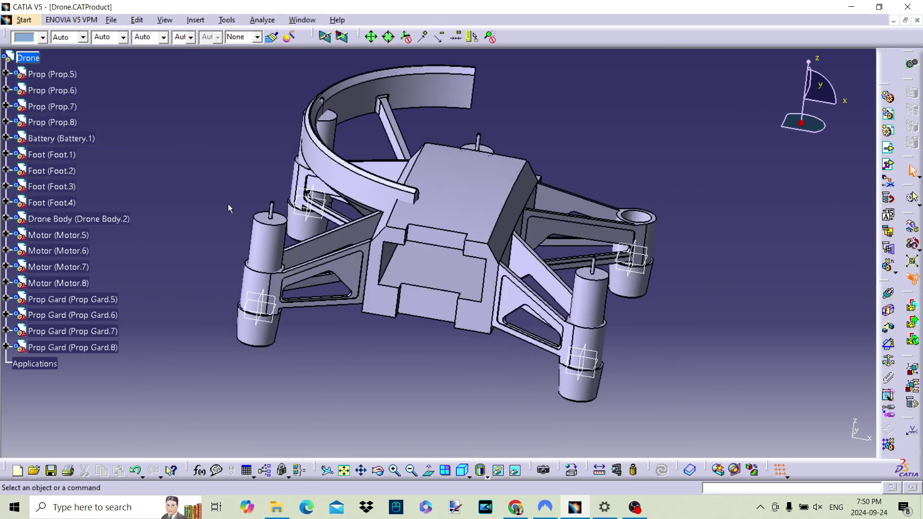
# Step: Align Motor.8's central axis with the last Drone Body mount axis
pyautogui.click(53, 284)
pyautogui.click(53, 284)
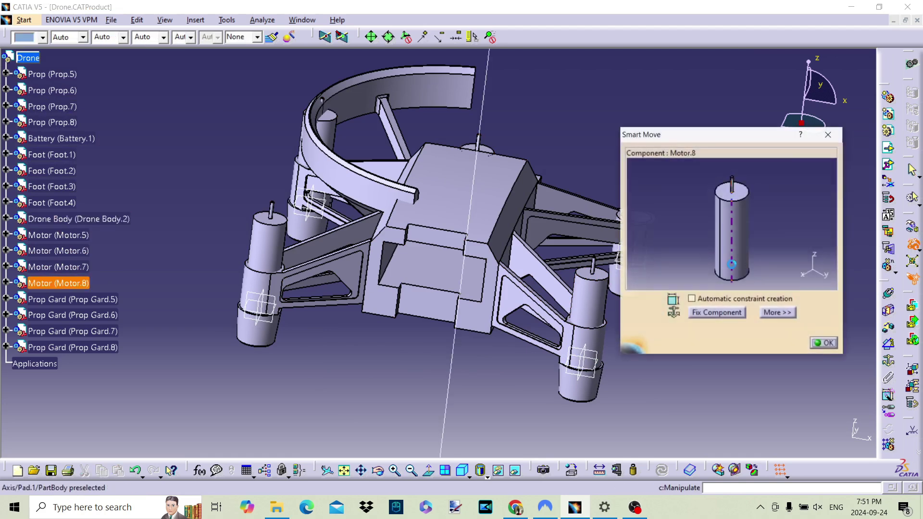
pyautogui.moveTo(531, 260); pyautogui.dragTo(391, 273, button='middle')
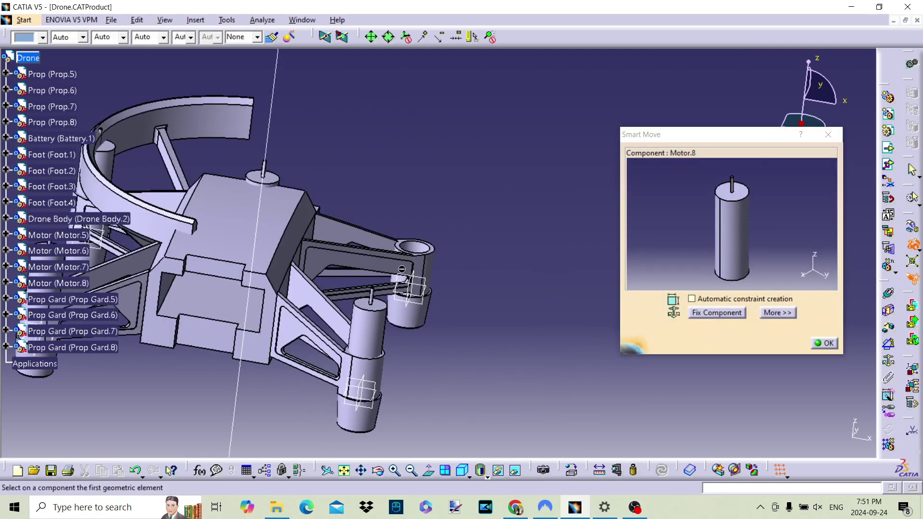
pyautogui.click(731, 241)
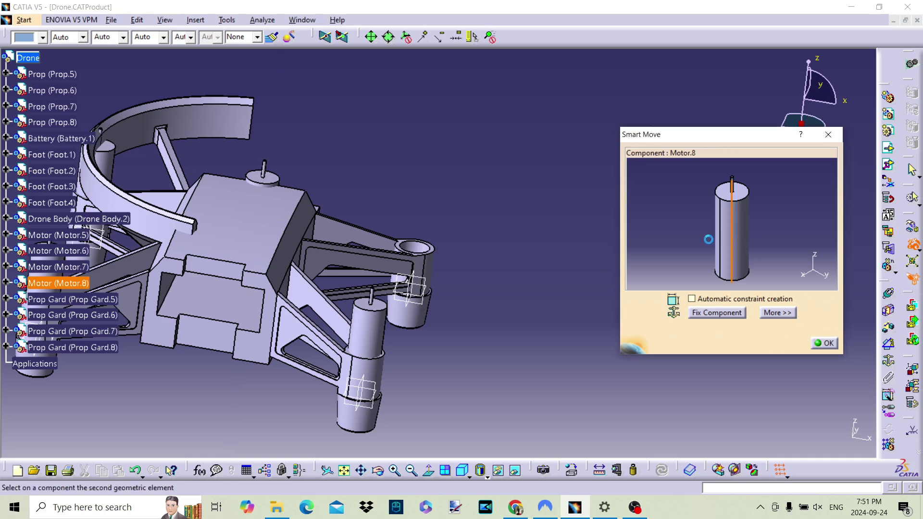
pyautogui.click(417, 250)
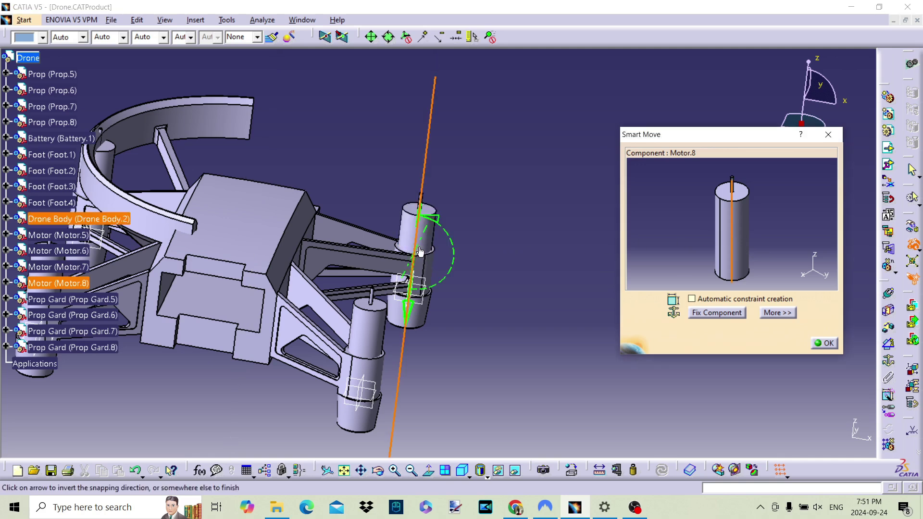
pyautogui.click(685, 241)
# Step: Seat Motor.8 on Foot.3's circular edge and view the whole drone
pyautogui.moveTo(685, 240); pyautogui.dragTo(724, 215, button='middle')
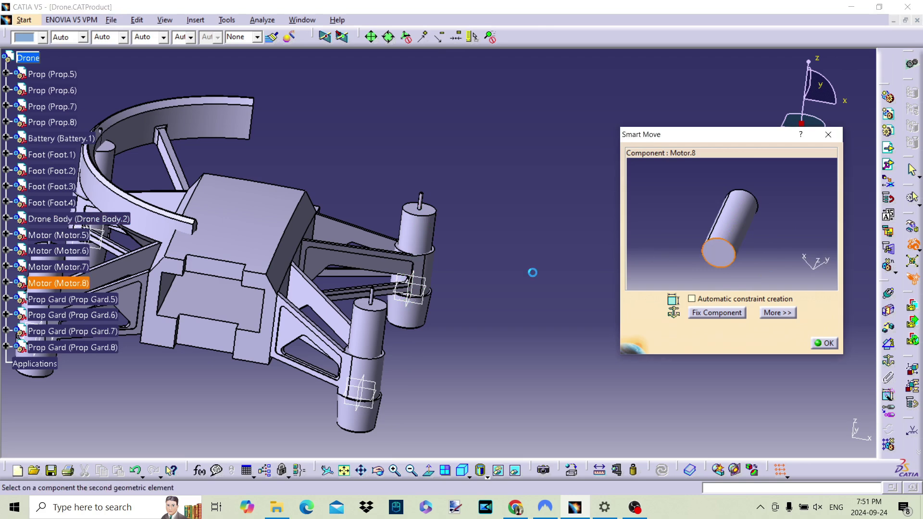
pyautogui.keyDown('ctrl'); pyautogui.moveTo(505, 308); pyautogui.dragTo(505, 277, button='middle'); pyautogui.keyUp('ctrl')
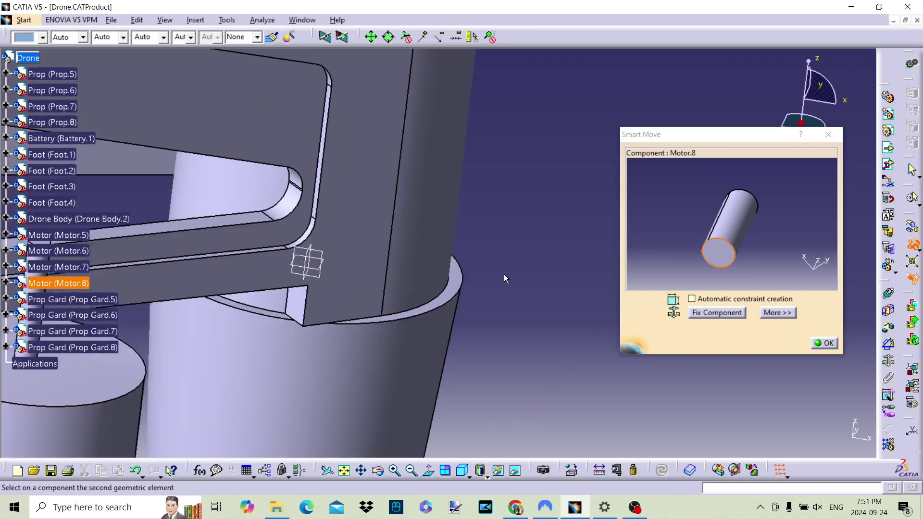
pyautogui.click(451, 291)
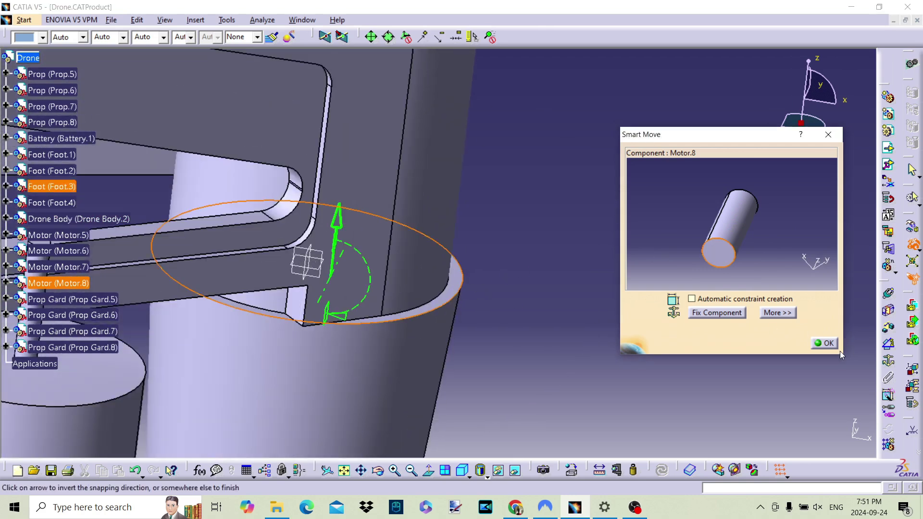
pyautogui.click(506, 204)
pyautogui.moveTo(506, 204)
pyautogui.keyDown('ctrl'); pyautogui.mouseDown(button='middle')
pyautogui.moveTo(505, 250)
pyautogui.moveTo(663, 310)
pyautogui.mouseUp(button='middle'); pyautogui.keyUp('ctrl')
pyautogui.click(823, 343)
pyautogui.keyDown('ctrl'); pyautogui.moveTo(648, 250); pyautogui.dragTo(648, 269, button='middle'); pyautogui.keyUp('ctrl')
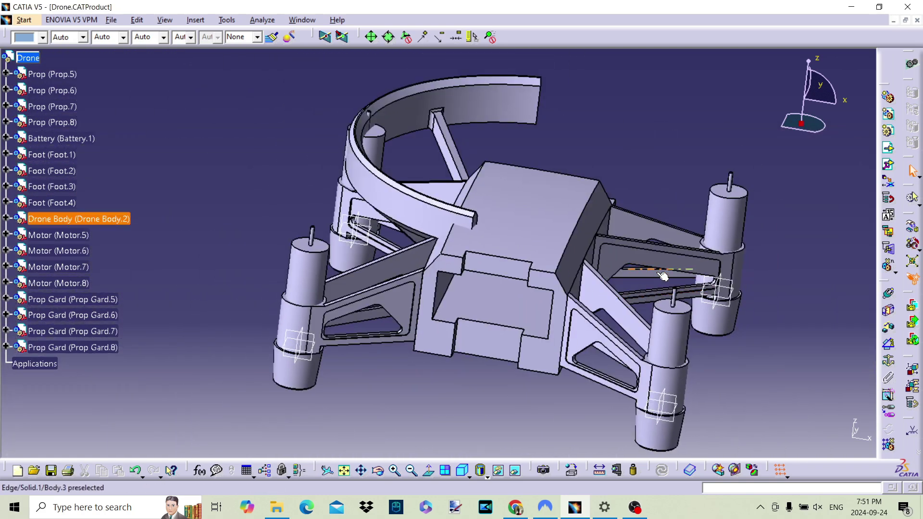
pyautogui.click(63, 77)
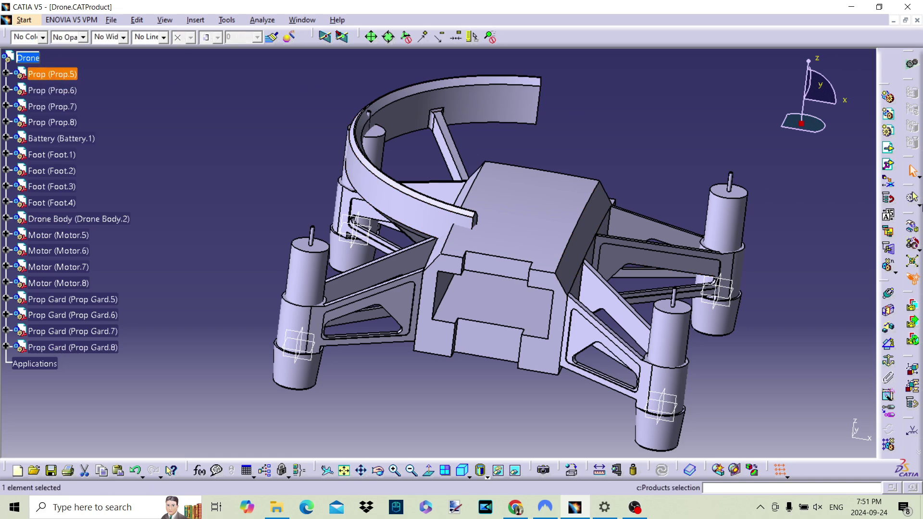
# Step: Snap Prop.5's hub axis onto Motor.5's shaft axis
pyautogui.click(916, 251)
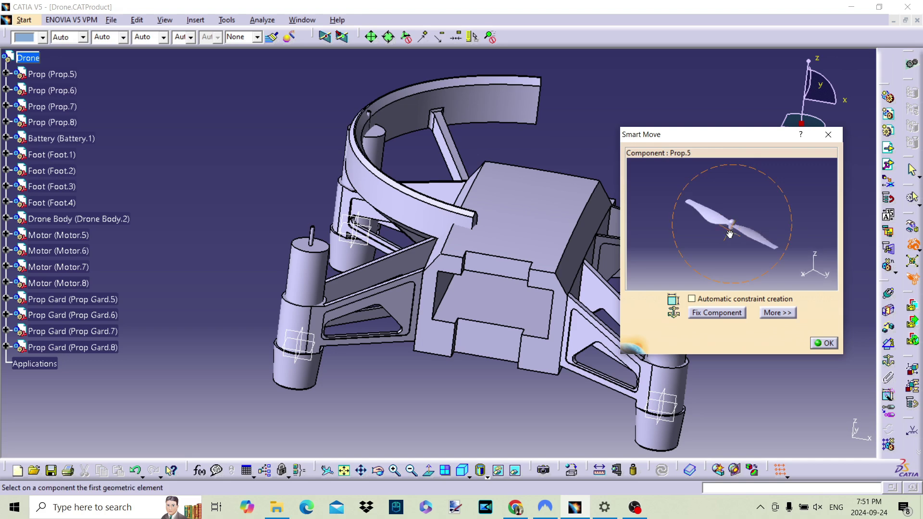
pyautogui.moveTo(729, 234); pyautogui.dragTo(747, 94, button='middle')
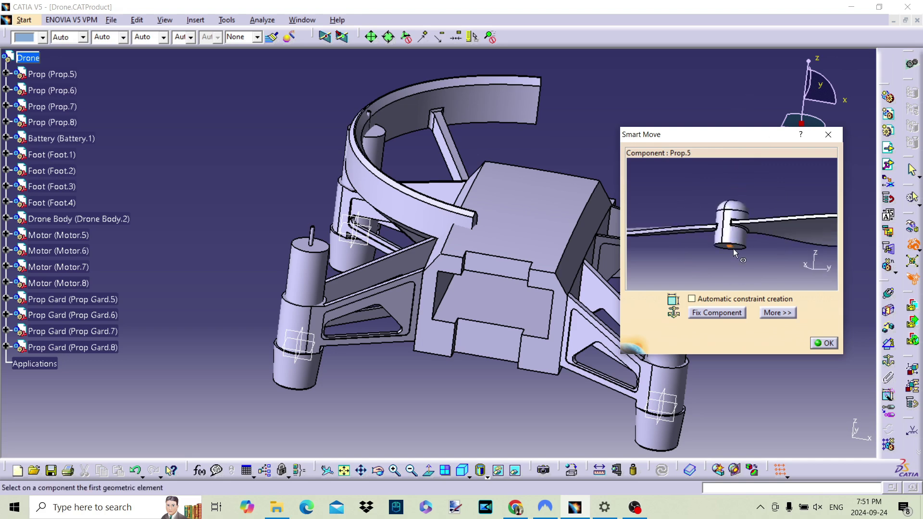
pyautogui.click(731, 237)
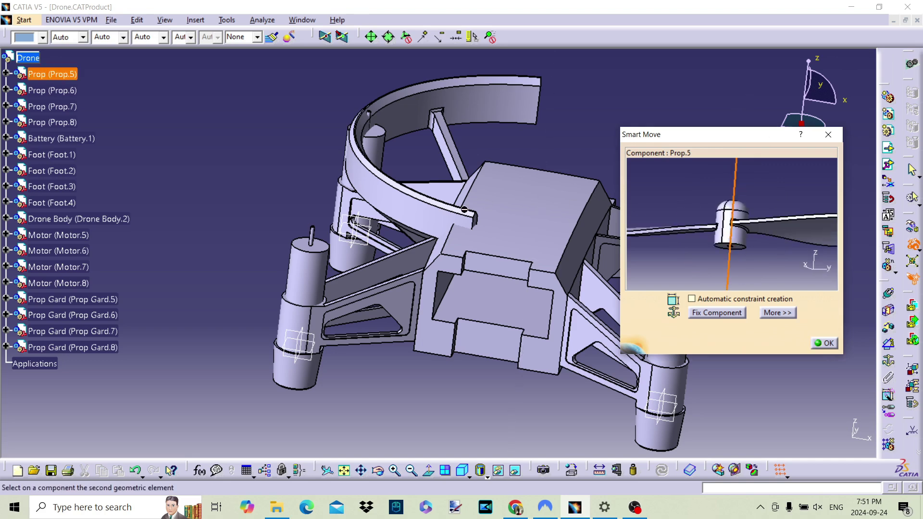
pyautogui.click(311, 239)
pyautogui.moveTo(325, 286); pyautogui.dragTo(428, 245, button='middle')
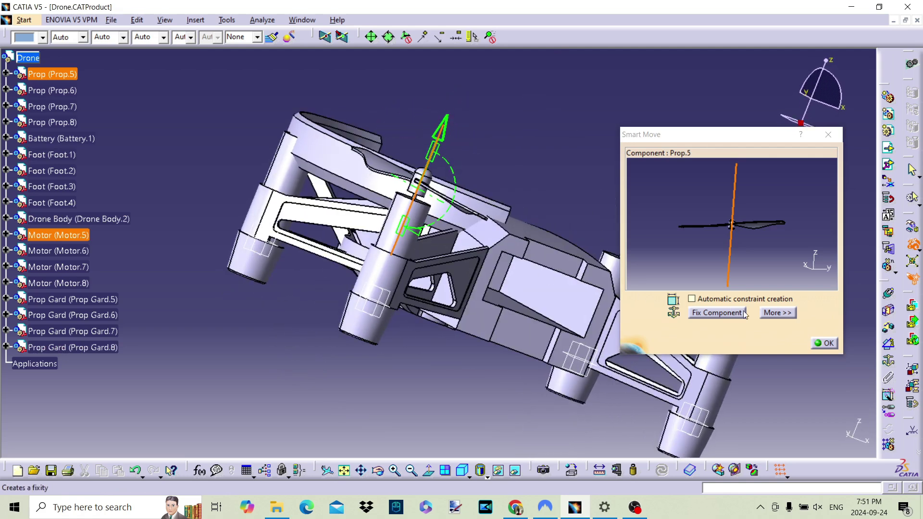
pyautogui.click(823, 343)
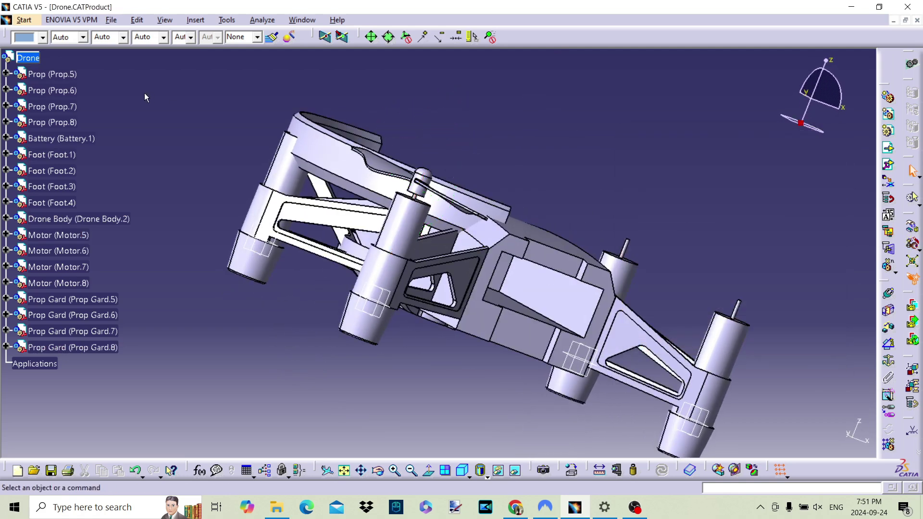
# Step: Snap Prop.6's hub axis onto Motor.7's shaft axis
pyautogui.click(69, 93)
pyautogui.click(913, 245)
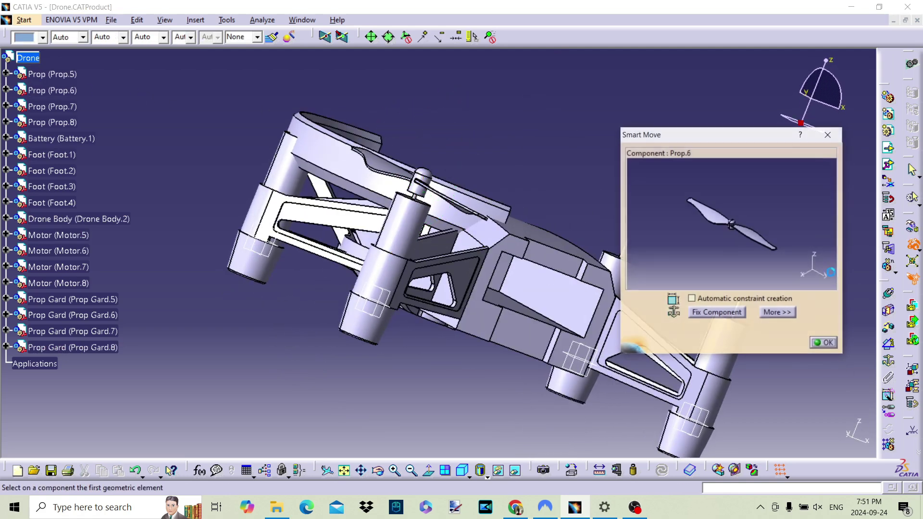
pyautogui.click(726, 247)
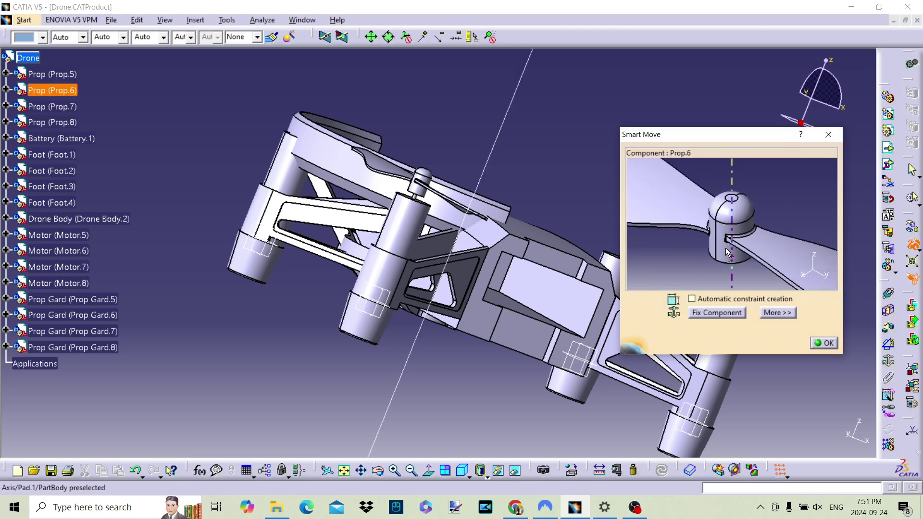
pyautogui.moveTo(611, 300); pyautogui.dragTo(500, 245, button='middle')
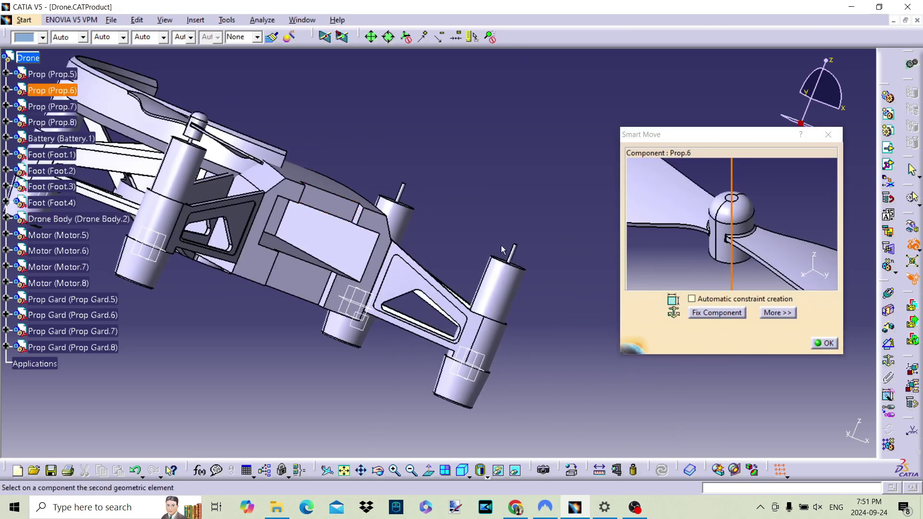
pyautogui.click(510, 252)
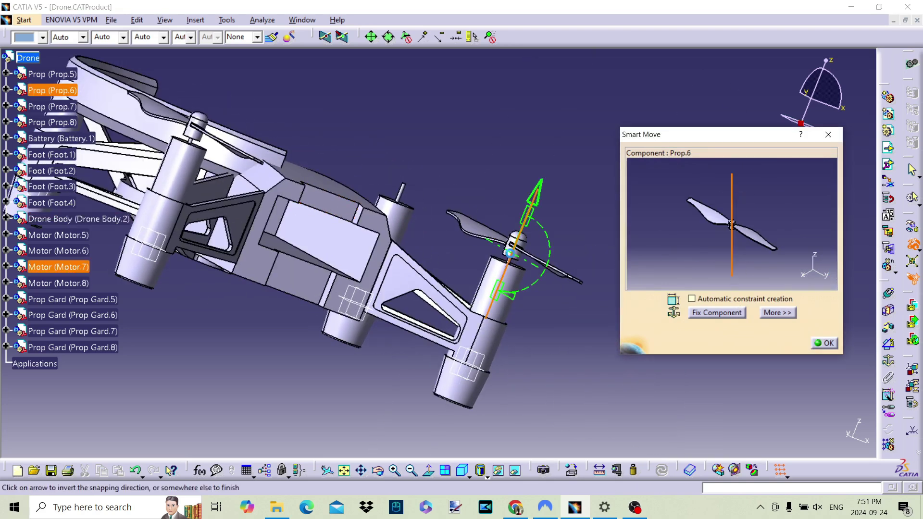
pyautogui.click(816, 340)
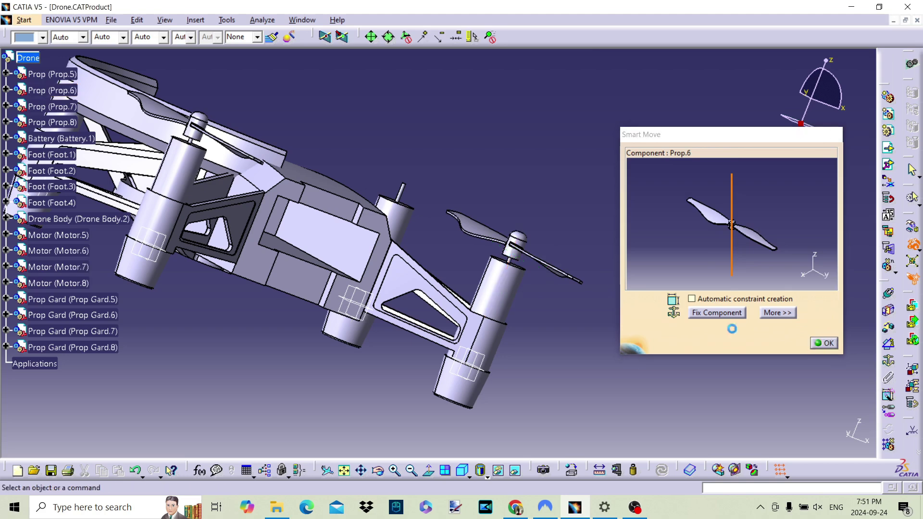
# Step: Snap Prop.7's hub axis onto Motor.8's shaft axis
pyautogui.click(49, 110)
pyautogui.click(913, 243)
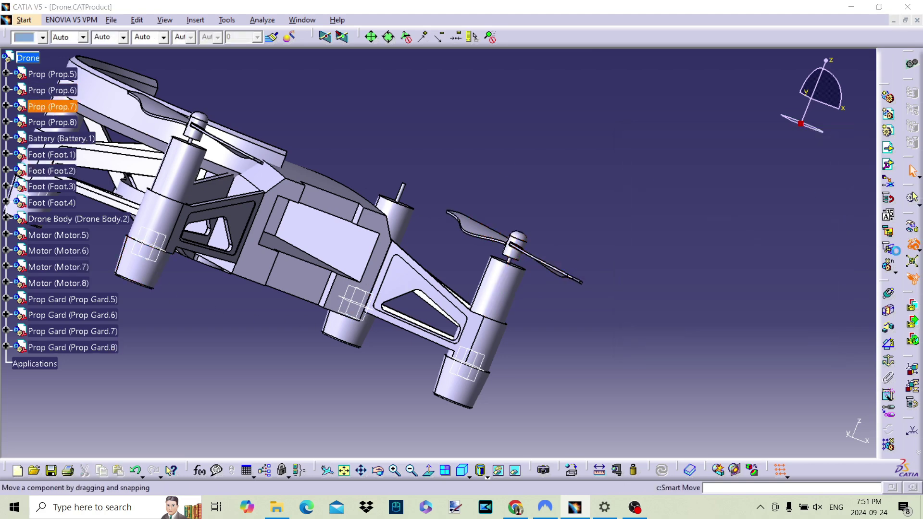
pyautogui.moveTo(703, 249); pyautogui.dragTo(703, 216, button='middle')
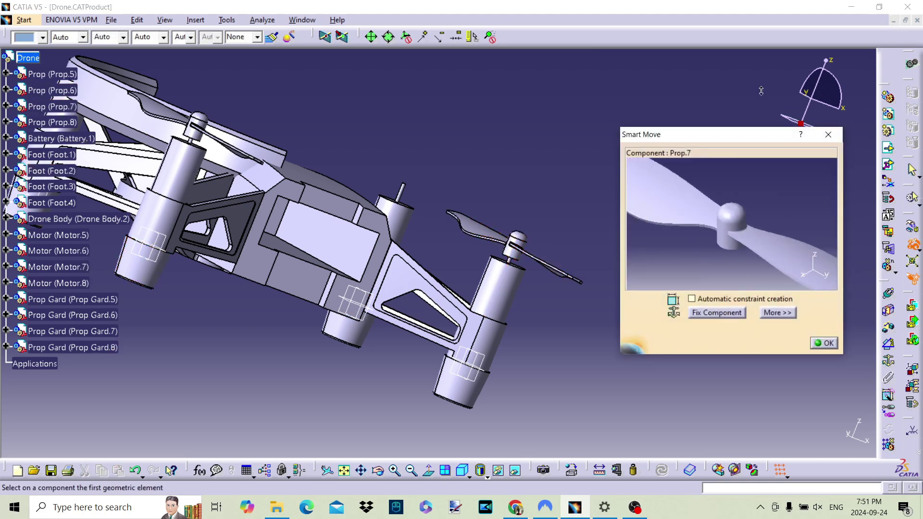
pyautogui.click(729, 258)
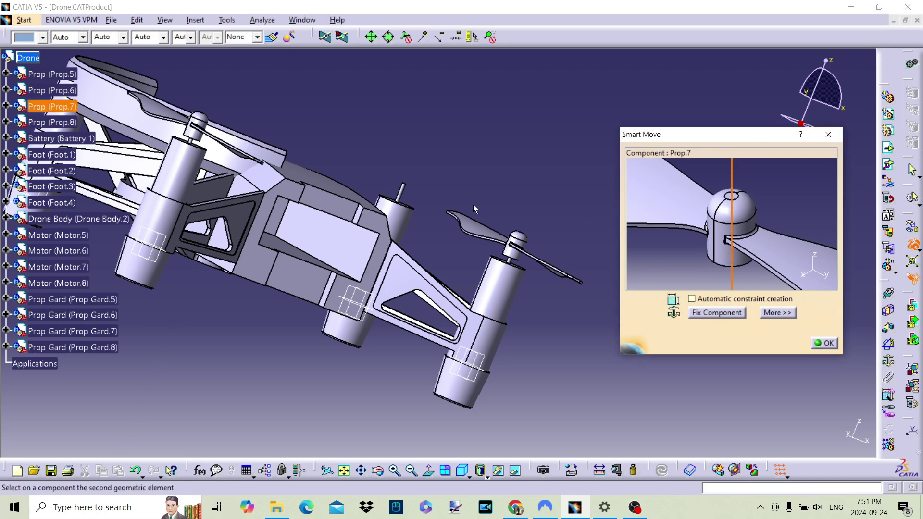
pyautogui.click(397, 202)
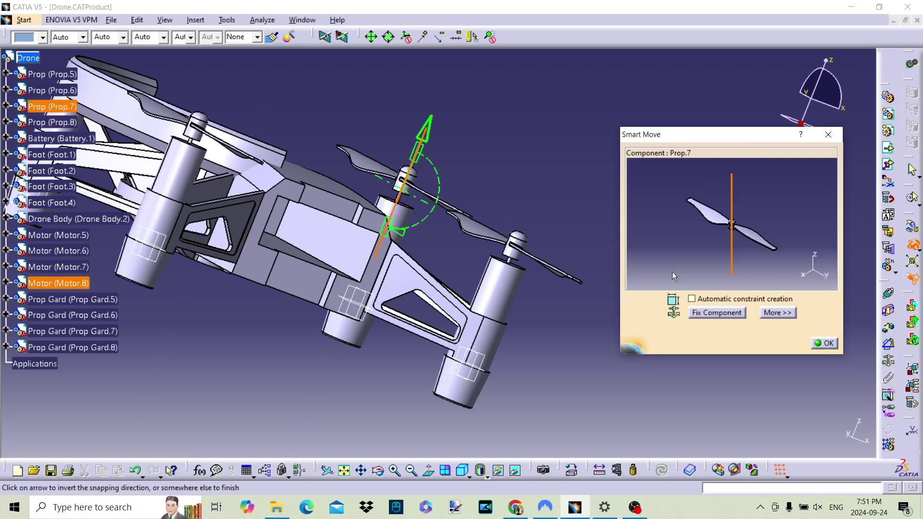
pyautogui.click(822, 344)
# Step: Orbit the drone to inspect the propellers, ending with a view from above
pyautogui.moveTo(625, 269)
pyautogui.mouseDown(button='middle')
pyautogui.moveTo(339, 267)
pyautogui.moveTo(509, 325)
pyautogui.mouseUp(button='middle')
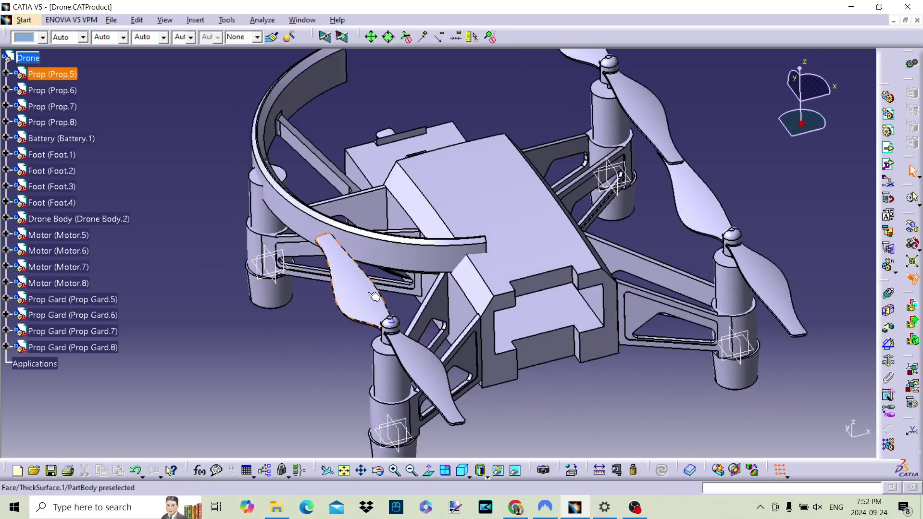
pyautogui.moveTo(705, 259)
pyautogui.mouseDown(button='middle')
pyautogui.moveTo(336, 306)
pyautogui.moveTo(376, 208)
pyautogui.moveTo(409, 187)
pyautogui.mouseUp(button='middle')
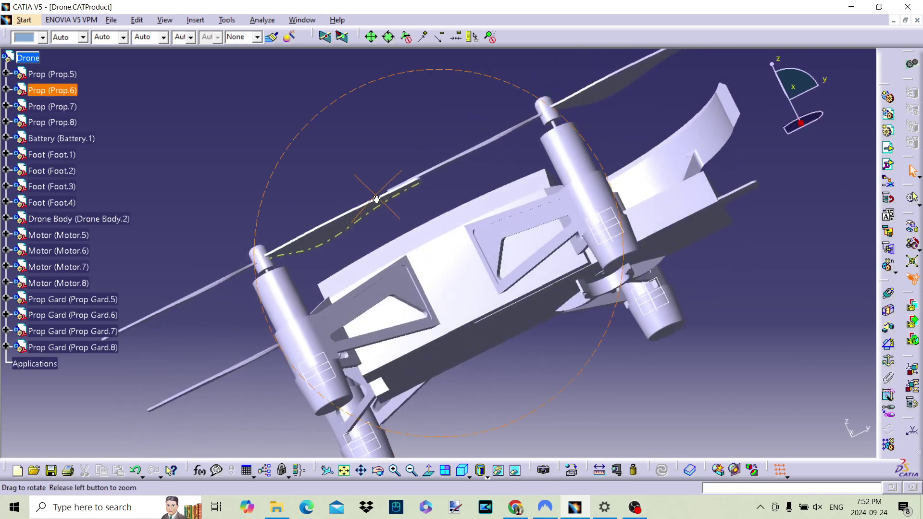
pyautogui.moveTo(409, 187)
pyautogui.mouseDown(button='middle')
pyautogui.moveTo(421, 227)
pyautogui.moveTo(515, 325)
pyautogui.moveTo(561, 310)
pyautogui.moveTo(614, 270)
pyautogui.moveTo(349, 321)
pyautogui.moveTo(313, 250)
pyautogui.moveTo(288, 231)
pyautogui.mouseUp(button='middle')
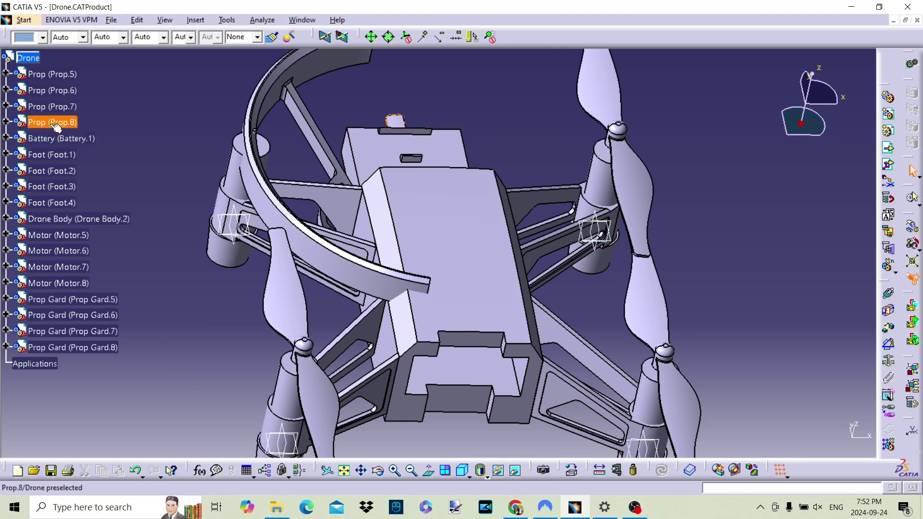
# Step: Snap Prop.8 onto Motor.6's shaft axis and inspect the drone from several angles
pyautogui.click(913, 246)
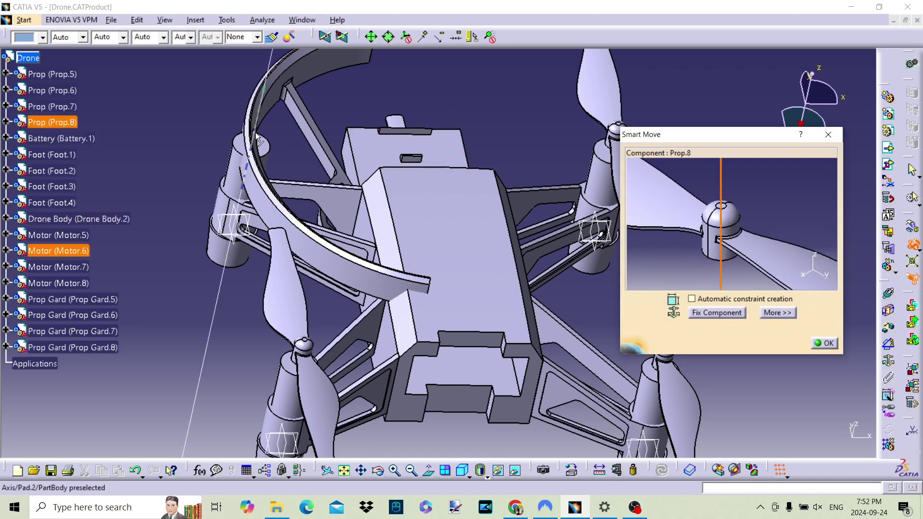
pyautogui.click(270, 152)
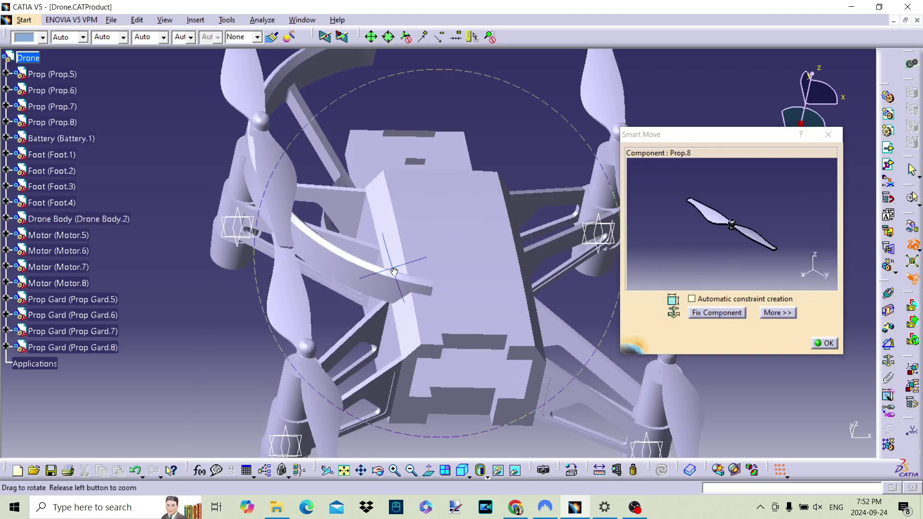
pyautogui.moveTo(400, 260); pyautogui.dragTo(545, 258, button='middle')
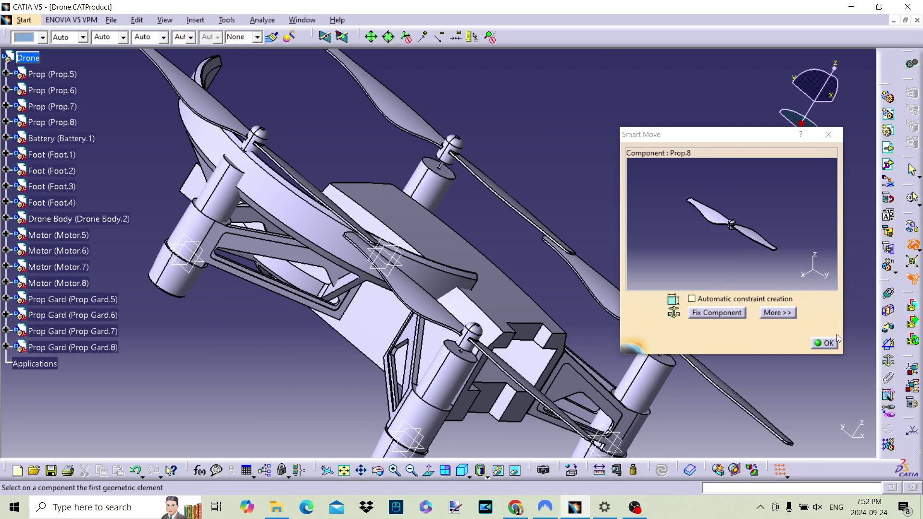
pyautogui.click(824, 342)
pyautogui.moveTo(365, 336); pyautogui.dragTo(363, 367, button='middle')
pyautogui.moveTo(462, 270)
pyautogui.mouseDown(button='middle')
pyautogui.moveTo(480, 272)
pyautogui.moveTo(519, 334)
pyautogui.mouseUp(button='middle')
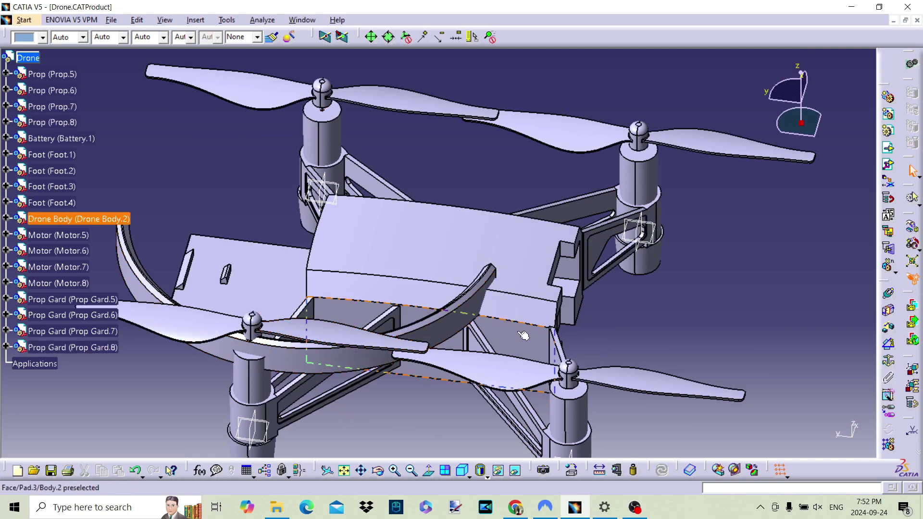
pyautogui.moveTo(434, 299); pyautogui.dragTo(449, 268, button='middle')
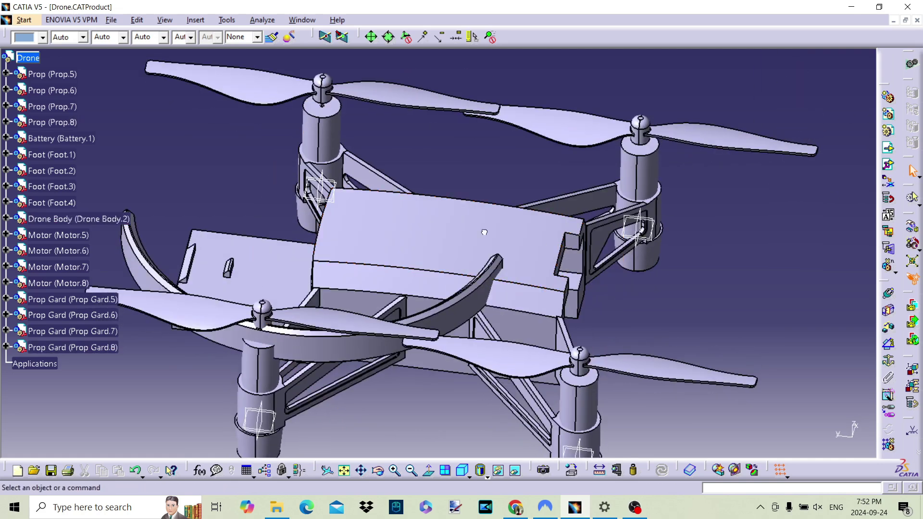
# Step: Drag the battery to the drone's right with the compass and rotate it about 175°
pyautogui.click(265, 271)
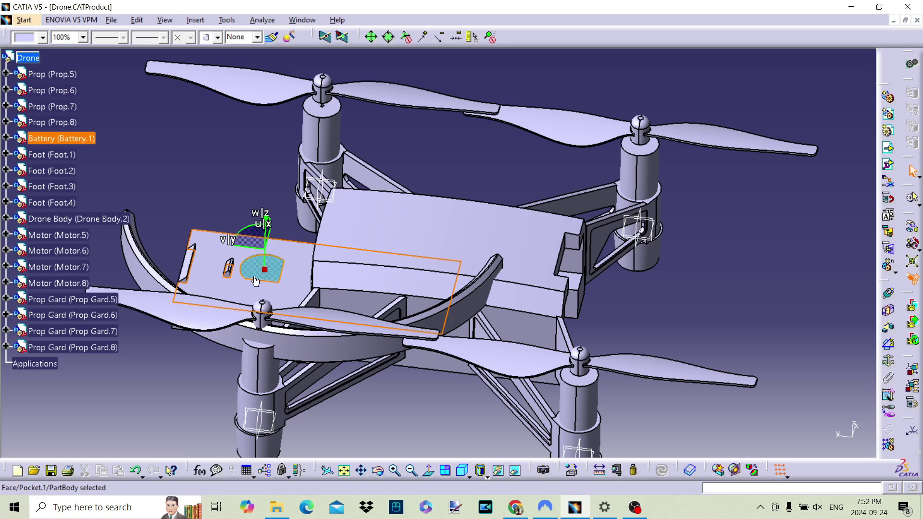
pyautogui.moveTo(260, 285); pyautogui.dragTo(758, 358)
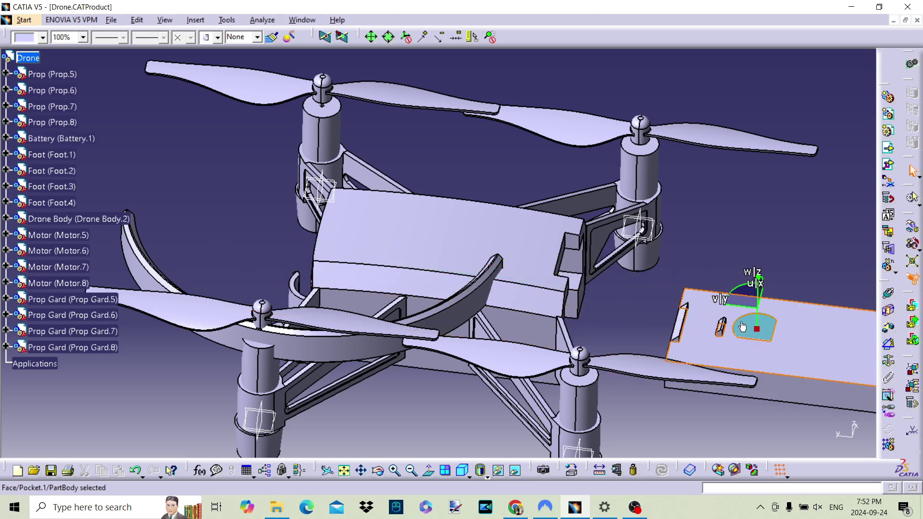
pyautogui.moveTo(742, 320); pyautogui.dragTo(800, 360)
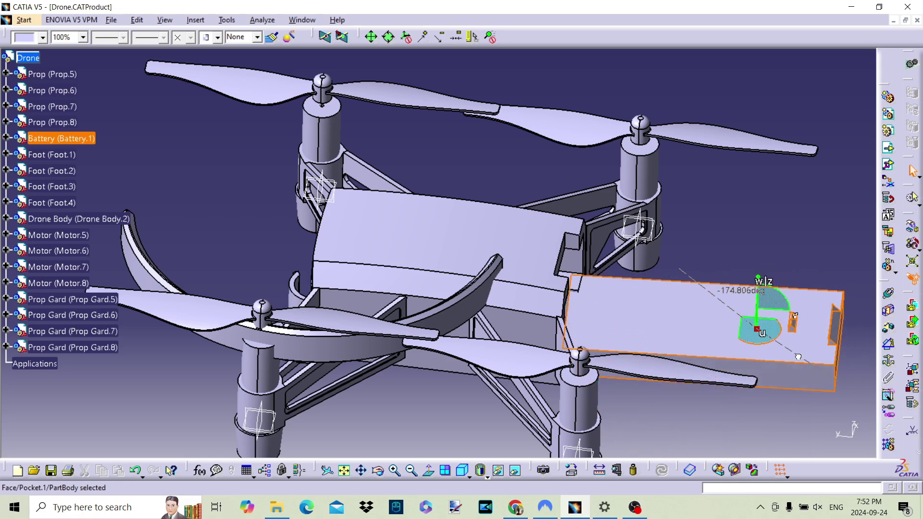
pyautogui.moveTo(800, 361); pyautogui.dragTo(770, 362)
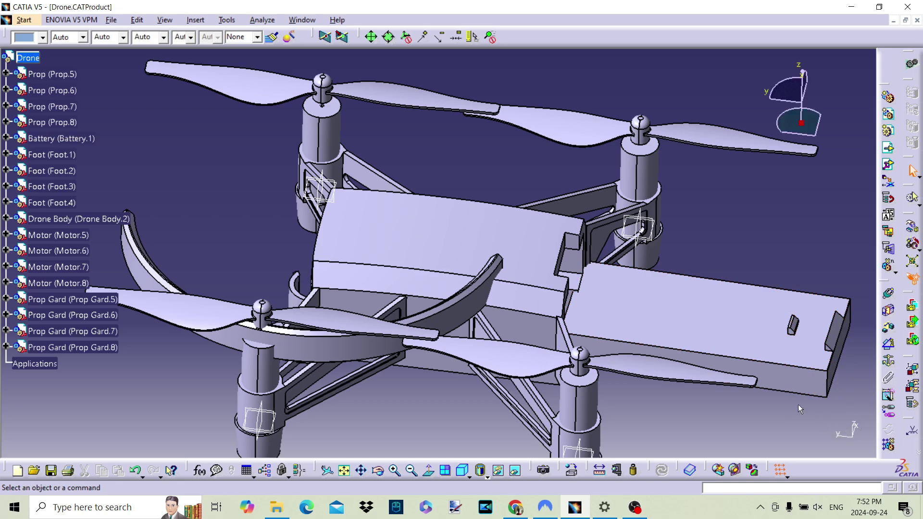
pyautogui.moveTo(481, 337); pyautogui.dragTo(450, 321, button='middle')
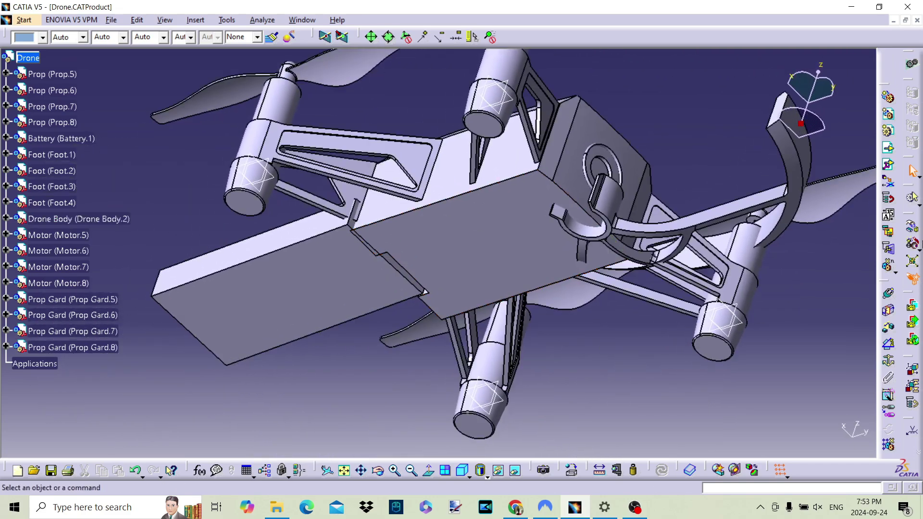
# Step: Select the battery and snap it onto the Drone Body pocket face
pyautogui.click(320, 284)
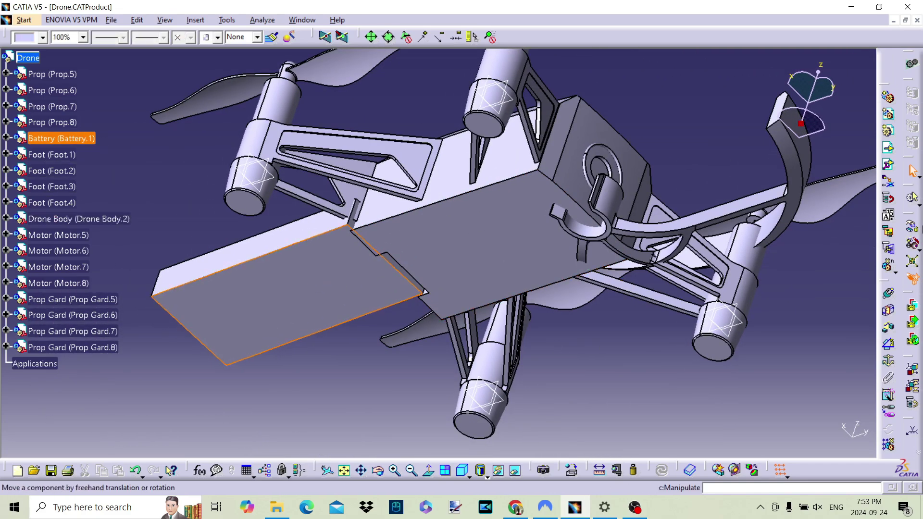
pyautogui.click(912, 250)
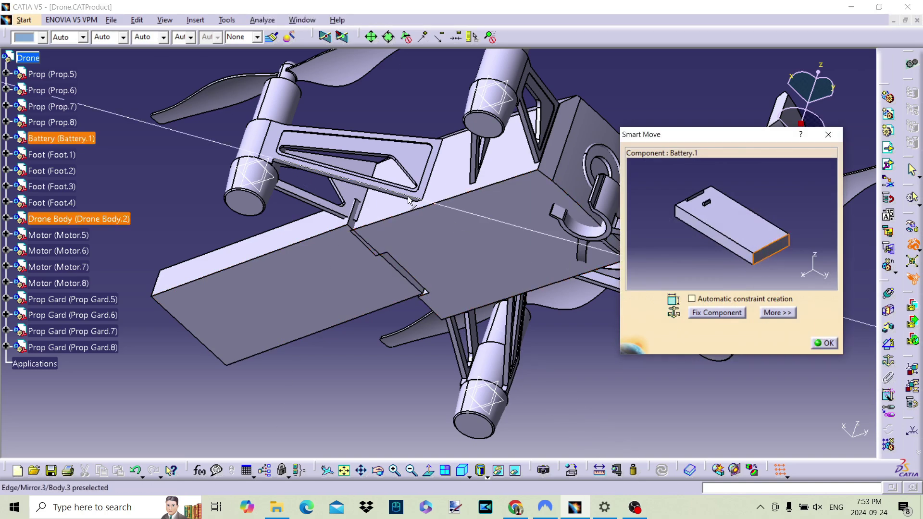
pyautogui.moveTo(510, 250); pyautogui.dragTo(432, 229, button='middle')
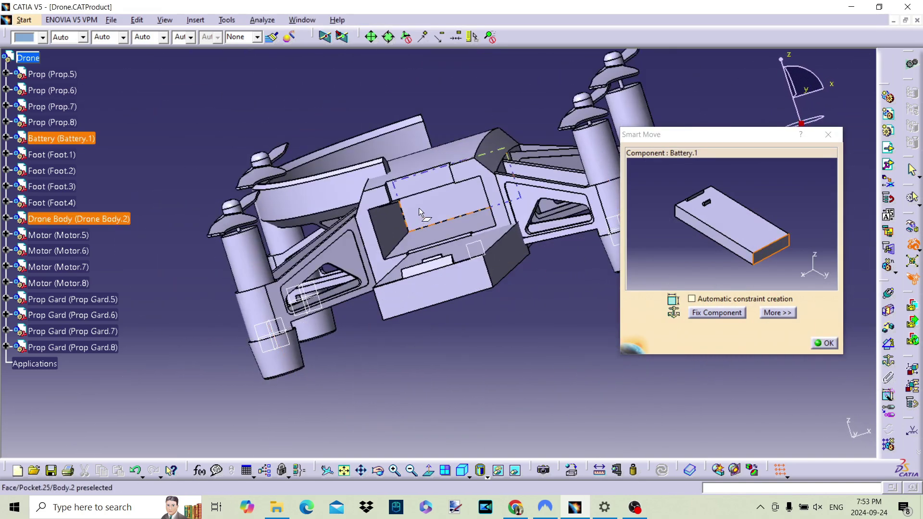
pyautogui.click(419, 208)
pyautogui.moveTo(515, 329); pyautogui.dragTo(493, 271, button='middle')
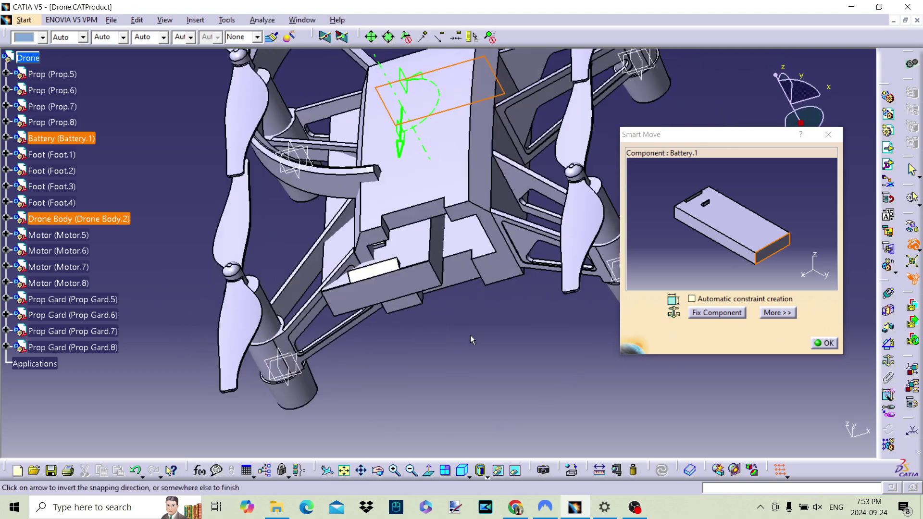
pyautogui.click(470, 336)
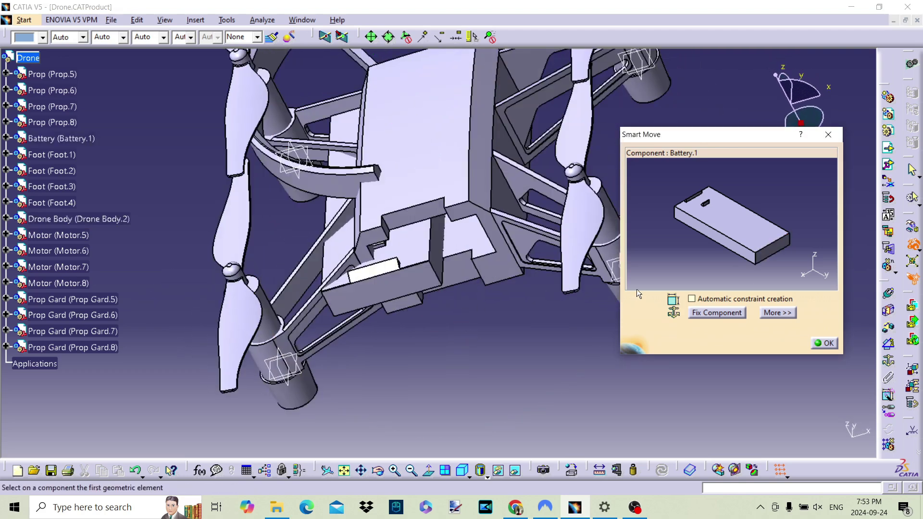
# Step: Snap a battery face against the matching Drone Body face
pyautogui.click(436, 247)
pyautogui.moveTo(436, 247)
pyautogui.mouseDown(button='middle')
pyautogui.moveTo(452, 188)
pyautogui.moveTo(505, 207)
pyautogui.mouseUp(button='middle')
pyautogui.click(507, 208)
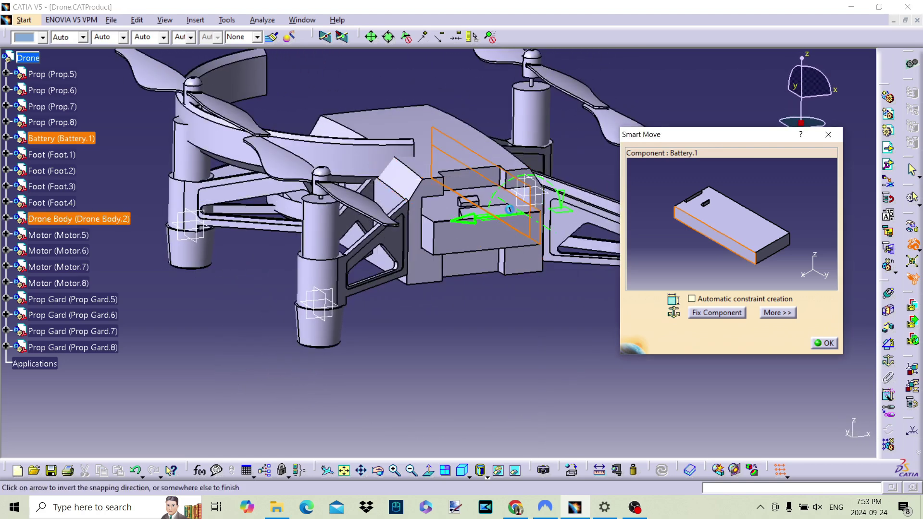
pyautogui.click(707, 264)
# Step: Align a battery face with the pocket edge to square it in the pocket
pyautogui.moveTo(706, 264); pyautogui.dragTo(721, 172, button='middle')
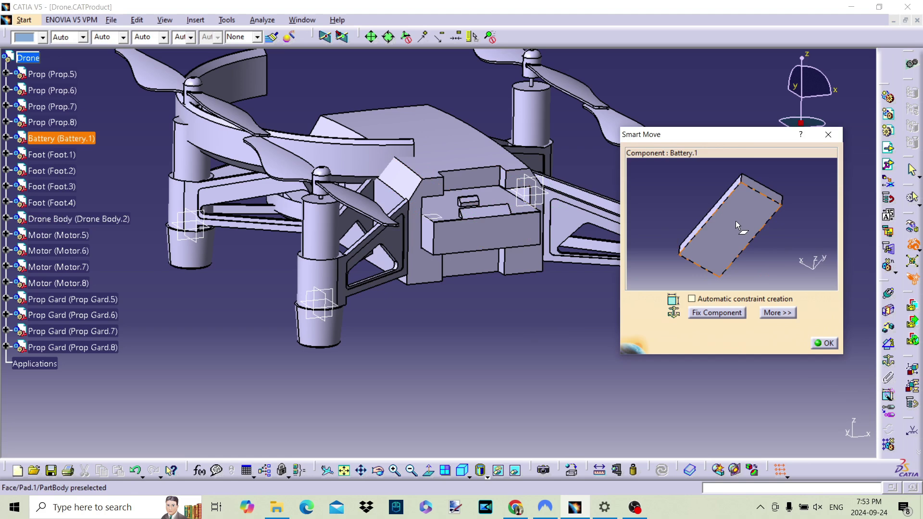
pyautogui.moveTo(731, 198)
pyautogui.mouseDown(button='middle')
pyautogui.moveTo(721, 284)
pyautogui.moveTo(762, 210)
pyautogui.mouseUp(button='middle')
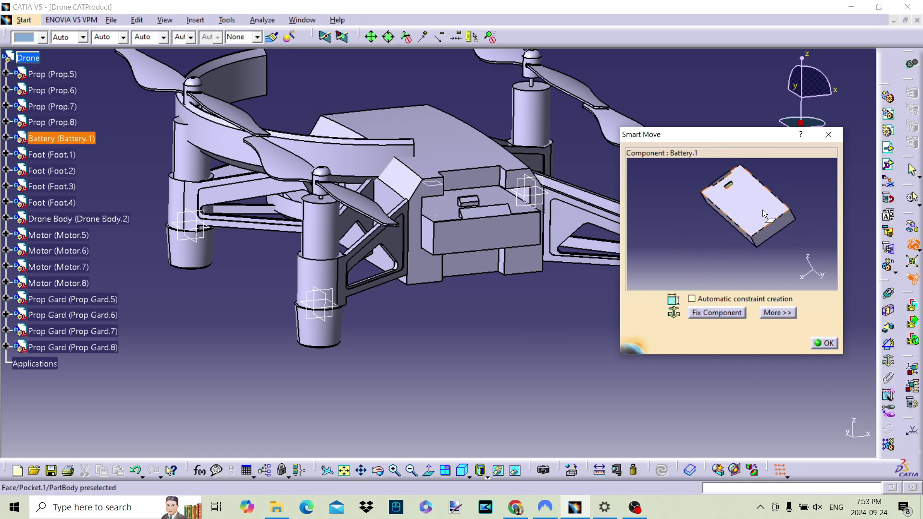
pyautogui.moveTo(452, 248)
pyautogui.mouseDown(button='middle')
pyautogui.moveTo(453, 221)
pyautogui.moveTo(426, 269)
pyautogui.mouseUp(button='middle')
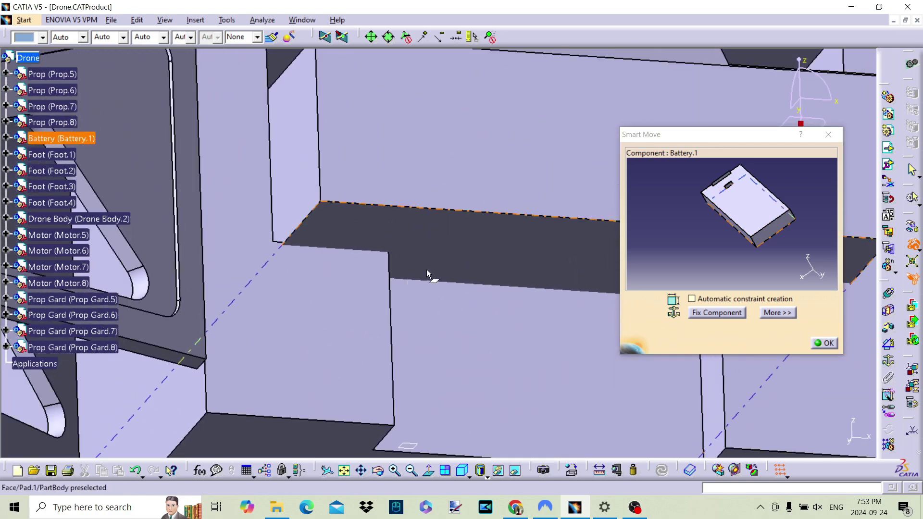
pyautogui.moveTo(761, 279); pyautogui.dragTo(724, 196, button='middle')
pyautogui.click(771, 243)
pyautogui.moveTo(394, 207)
pyautogui.mouseDown(button='middle')
pyautogui.moveTo(400, 197)
pyautogui.moveTo(373, 278)
pyautogui.moveTo(450, 218)
pyautogui.moveTo(385, 255)
pyautogui.moveTo(435, 206)
pyautogui.moveTo(398, 151)
pyautogui.mouseUp(button='middle')
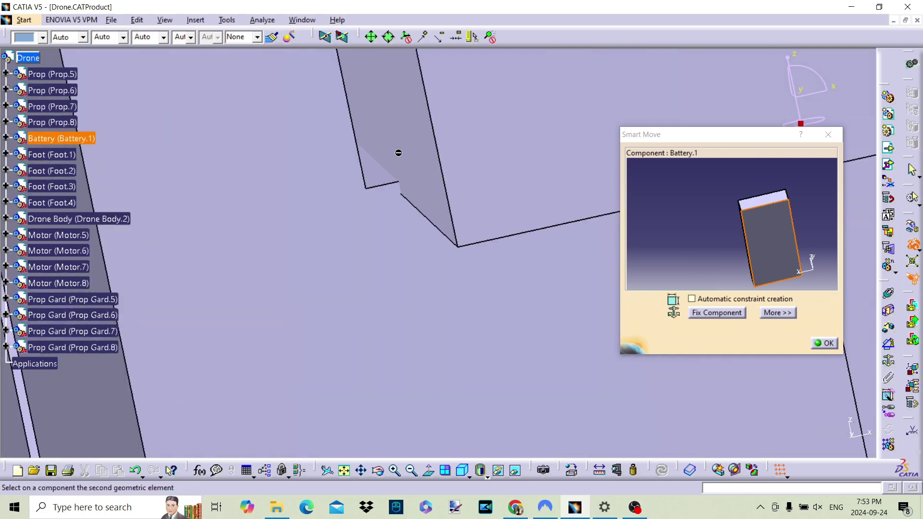
pyautogui.click(378, 173)
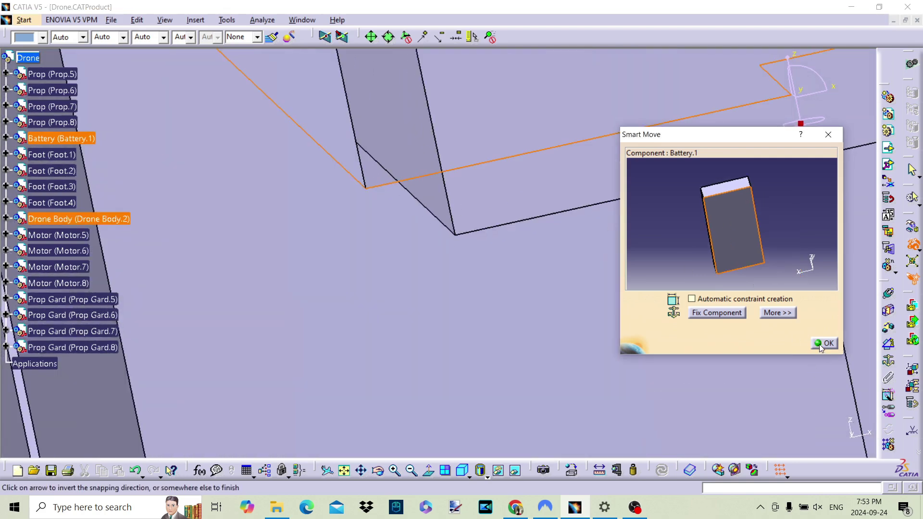
pyautogui.click(422, 210)
pyautogui.moveTo(422, 210)
pyautogui.mouseDown(button='middle')
pyautogui.moveTo(426, 305)
pyautogui.moveTo(483, 232)
pyautogui.moveTo(476, 314)
pyautogui.mouseUp(button='middle')
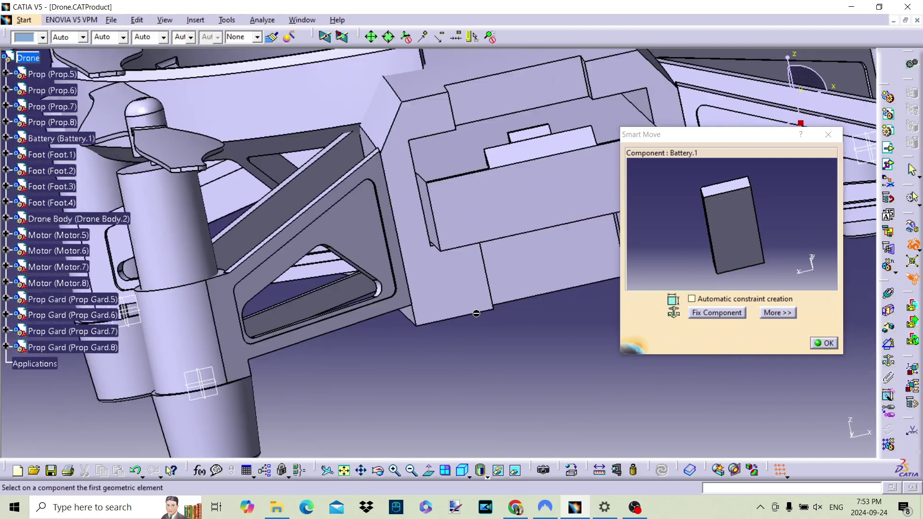
# Step: Confirm Battery.1 in the Drone Body pocket, reframe the whole drone, and reopen Smart Move
pyautogui.click(825, 343)
pyautogui.moveTo(544, 301)
pyautogui.mouseDown(button='middle')
pyautogui.moveTo(516, 221)
pyautogui.moveTo(512, 358)
pyautogui.moveTo(506, 310)
pyautogui.mouseUp(button='middle')
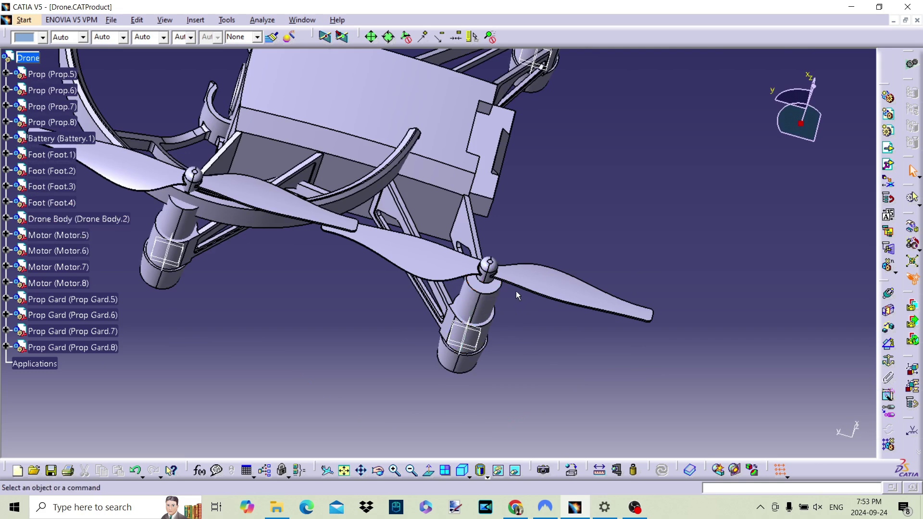
pyautogui.moveTo(516, 290)
pyautogui.mouseDown(button='middle')
pyautogui.moveTo(497, 275)
pyautogui.moveTo(505, 261)
pyautogui.mouseUp(button='middle')
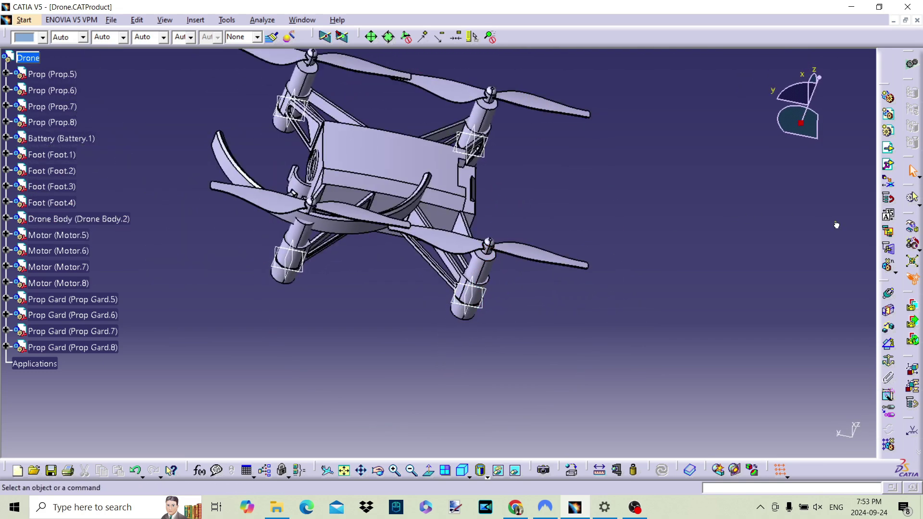
pyautogui.click(913, 244)
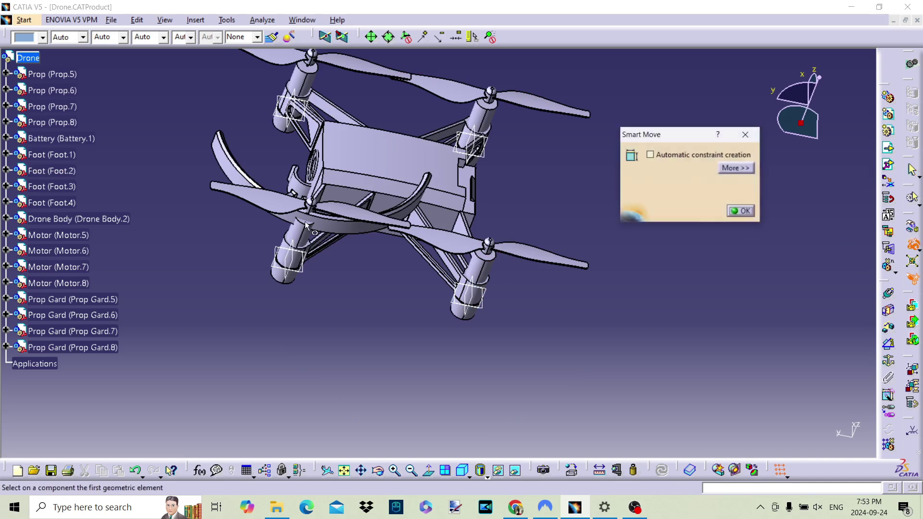
# Step: Align Prop Gard.5's axis with its motor axis using Smart Move
pyautogui.click(739, 212)
pyautogui.click(97, 300)
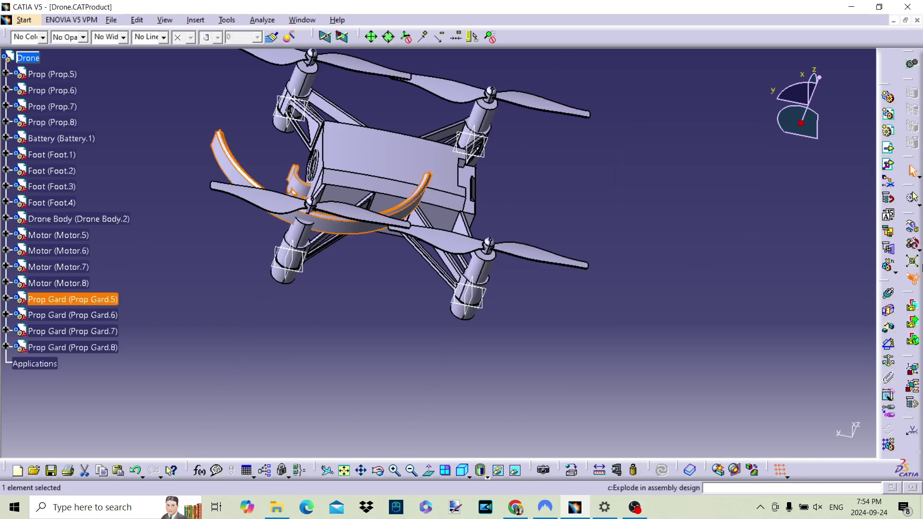
pyautogui.click(916, 249)
pyautogui.moveTo(769, 255); pyautogui.dragTo(725, 208, button='middle')
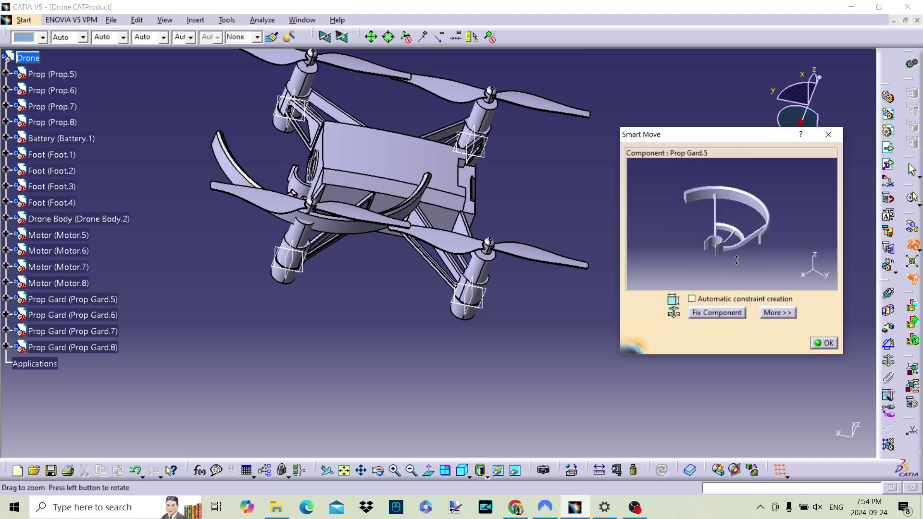
pyautogui.click(678, 221)
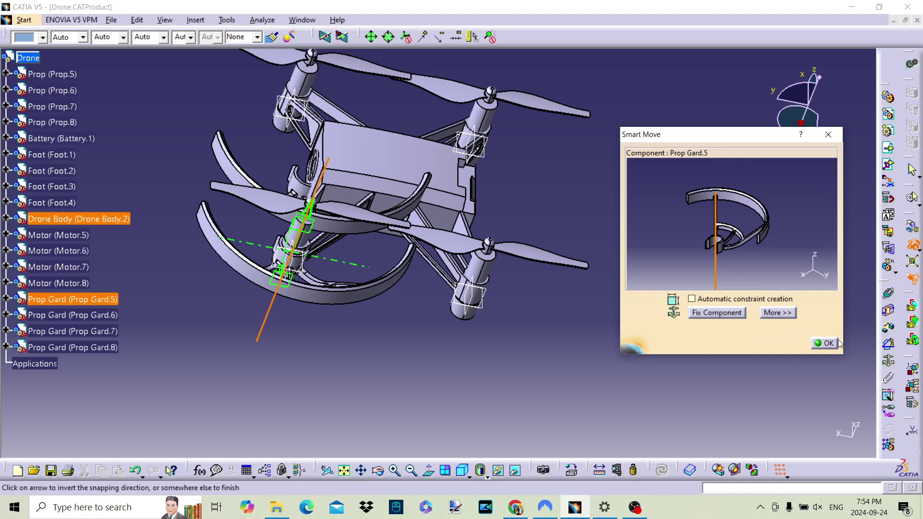
pyautogui.click(830, 351)
# Step: Snap Prop Gard.6's axis onto its motor's axis so it rings the propeller
pyautogui.click(74, 315)
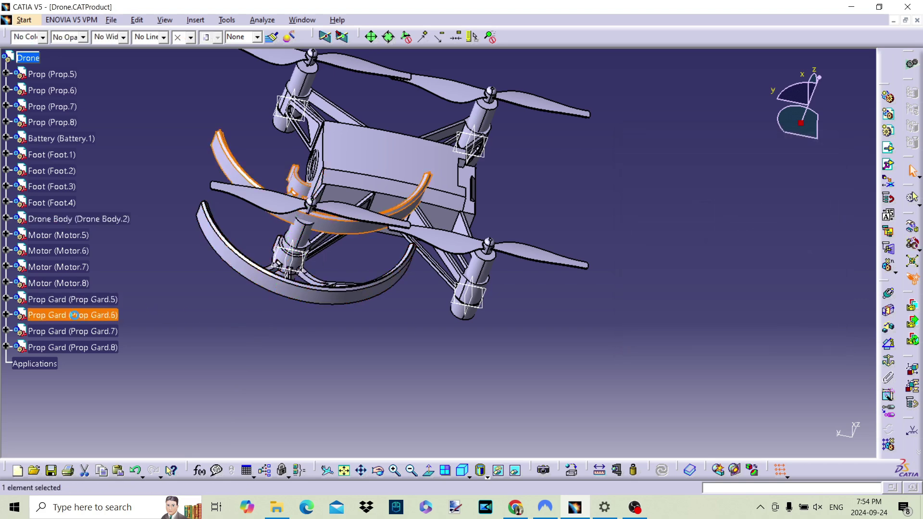
pyautogui.click(912, 244)
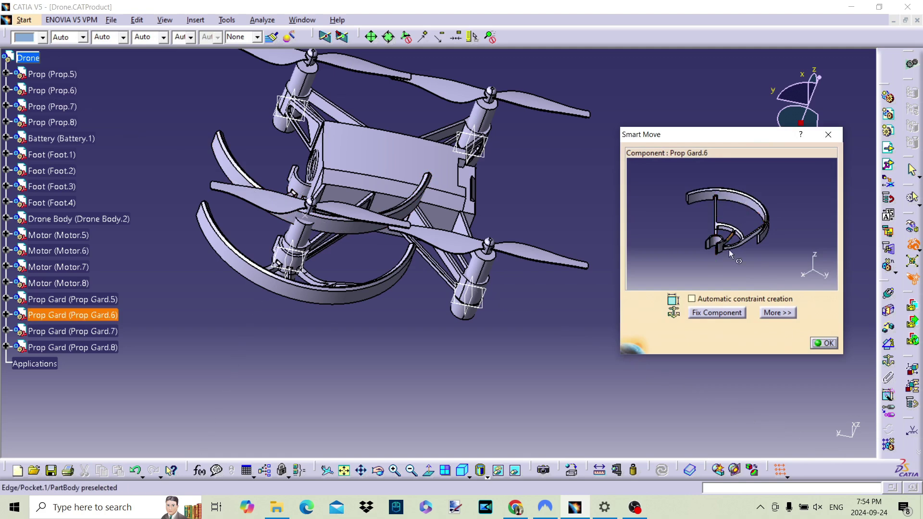
pyautogui.keyDown('ctrl'); pyautogui.moveTo(729, 249); pyautogui.dragTo(708, 222, button='middle'); pyautogui.keyUp('ctrl')
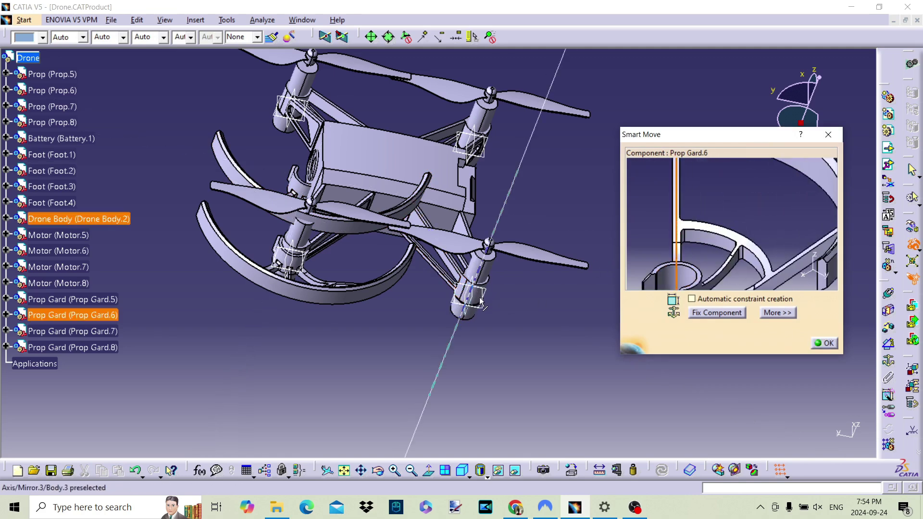
pyautogui.keyDown('ctrl'); pyautogui.moveTo(468, 298); pyautogui.dragTo(537, 371, button='middle'); pyautogui.keyUp('ctrl')
pyautogui.click(552, 344)
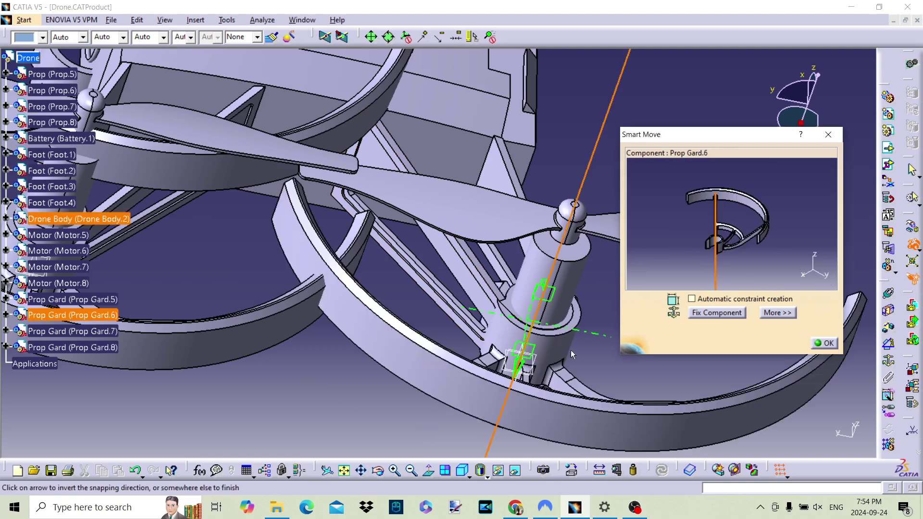
pyautogui.click(827, 343)
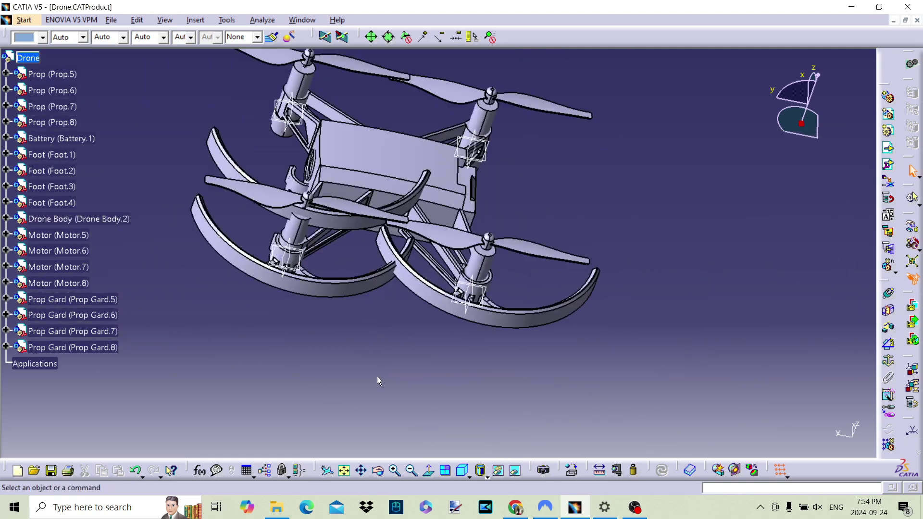
# Step: Snap Prop Gard.7's axis onto a third motor's axis with Smart Move
pyautogui.click(86, 331)
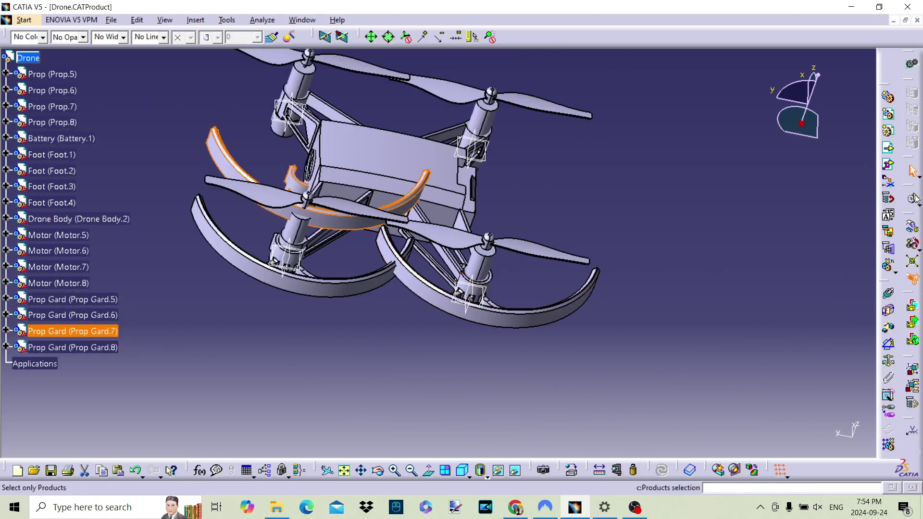
pyautogui.click(913, 246)
pyautogui.moveTo(501, 288)
pyautogui.mouseDown(button='middle')
pyautogui.moveTo(501, 196)
pyautogui.moveTo(731, 272)
pyautogui.mouseUp(button='middle')
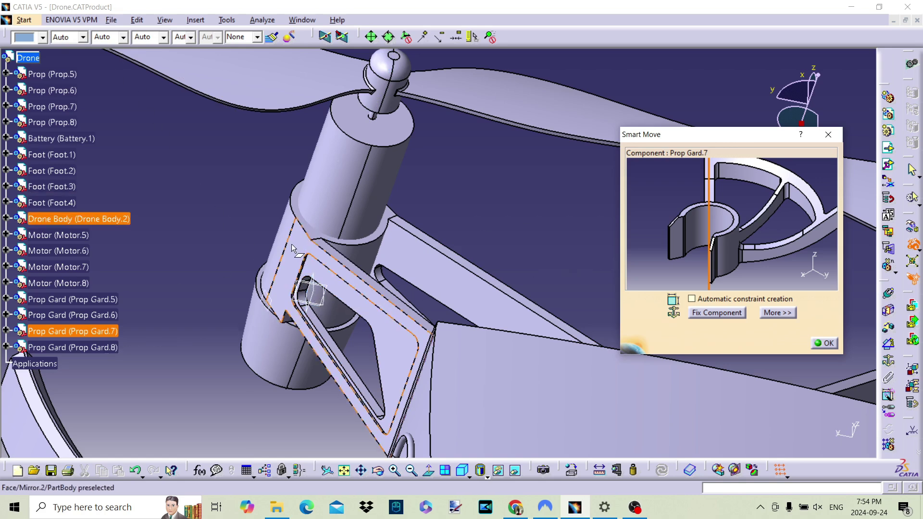
pyautogui.click(282, 229)
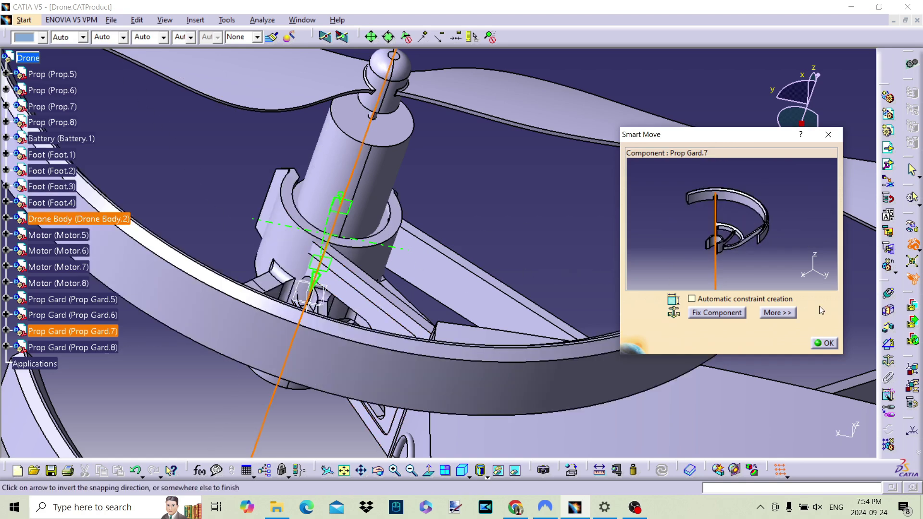
pyautogui.click(829, 345)
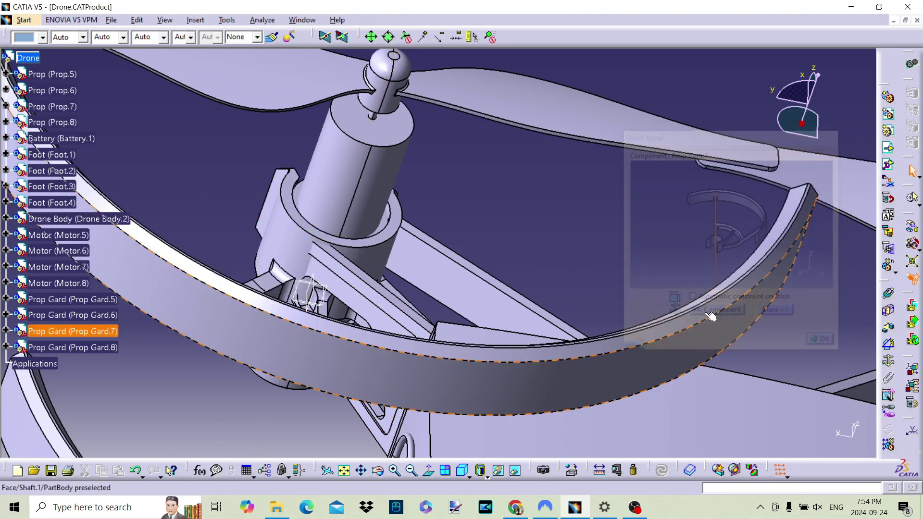
# Step: Snap Prop Gard.8 onto the last motor's axis and view the whole drone
pyautogui.moveTo(577, 337); pyautogui.dragTo(578, 388, button='middle')
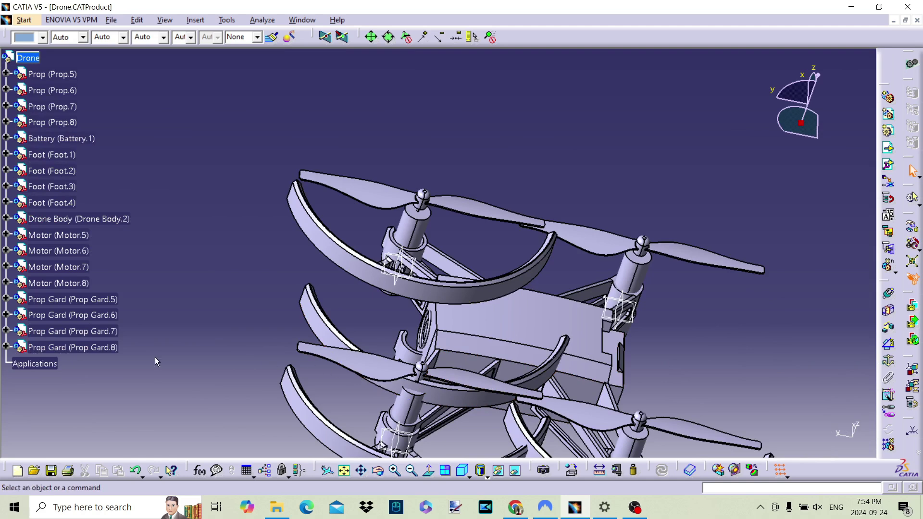
pyautogui.click(96, 347)
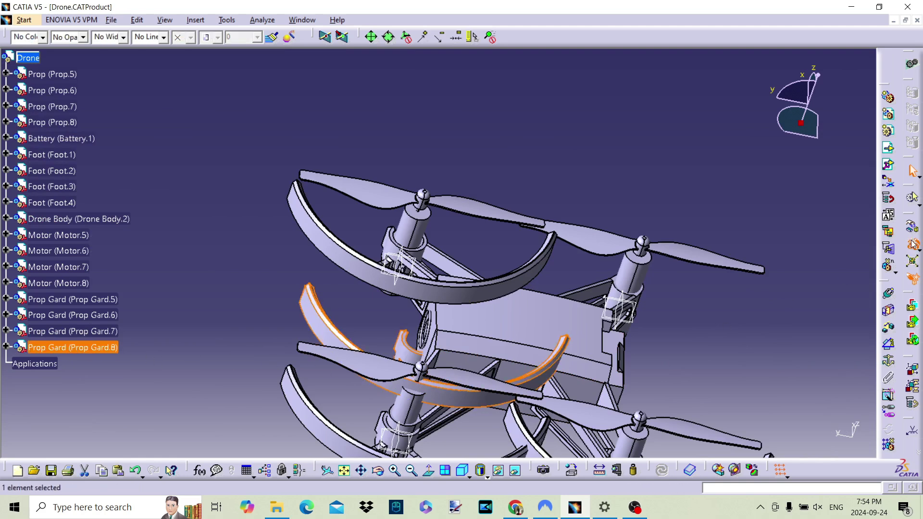
pyautogui.click(912, 244)
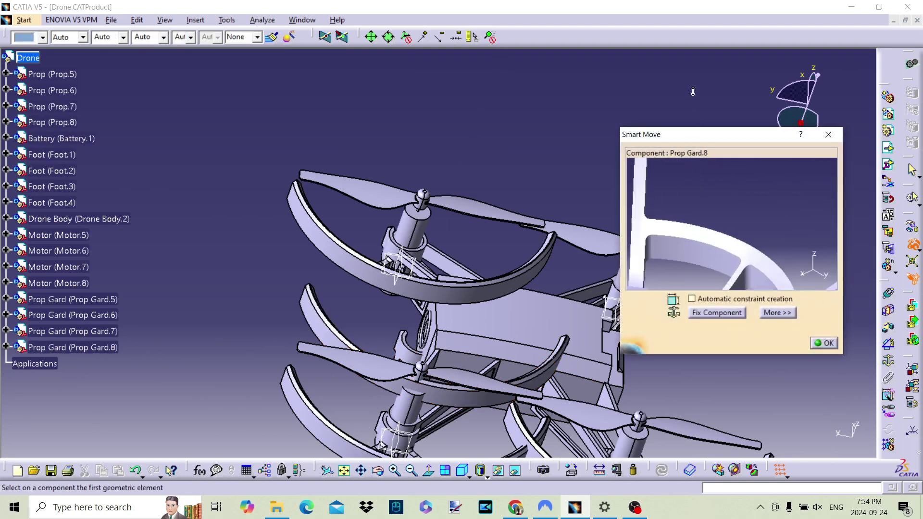
pyautogui.moveTo(721, 216); pyautogui.dragTo(766, 263, button='middle')
pyautogui.moveTo(553, 312); pyautogui.dragTo(488, 284, button='middle')
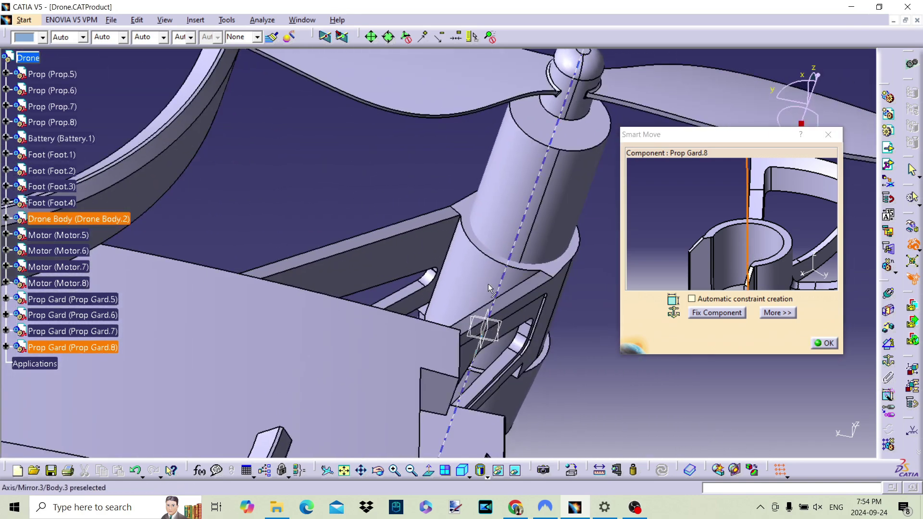
pyautogui.click(489, 284)
pyautogui.click(832, 347)
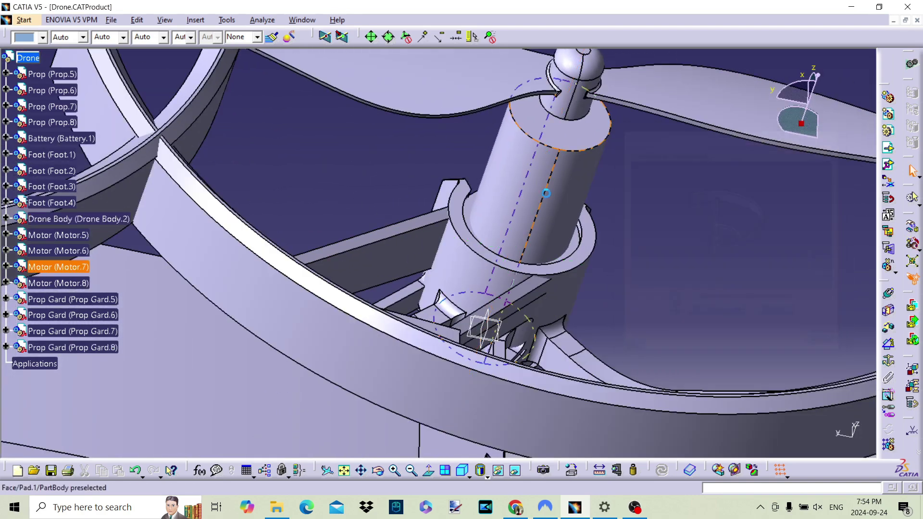
pyautogui.moveTo(494, 298)
pyautogui.mouseDown(button='middle')
pyautogui.moveTo(494, 339)
pyautogui.moveTo(419, 215)
pyautogui.moveTo(541, 182)
pyautogui.mouseUp(button='middle')
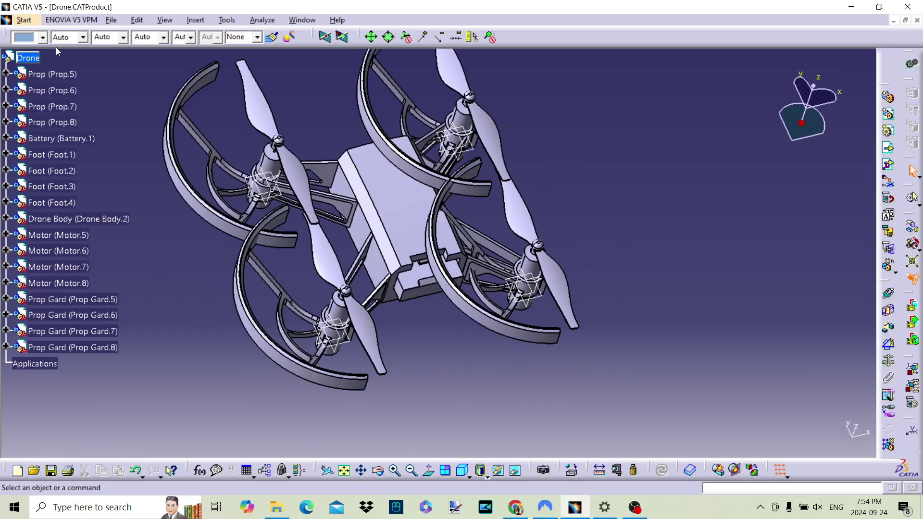
# Step: Save Drone.CATProduct via File > Save, accepting the linked-documents warning
pyautogui.click(111, 20)
pyautogui.click(128, 95)
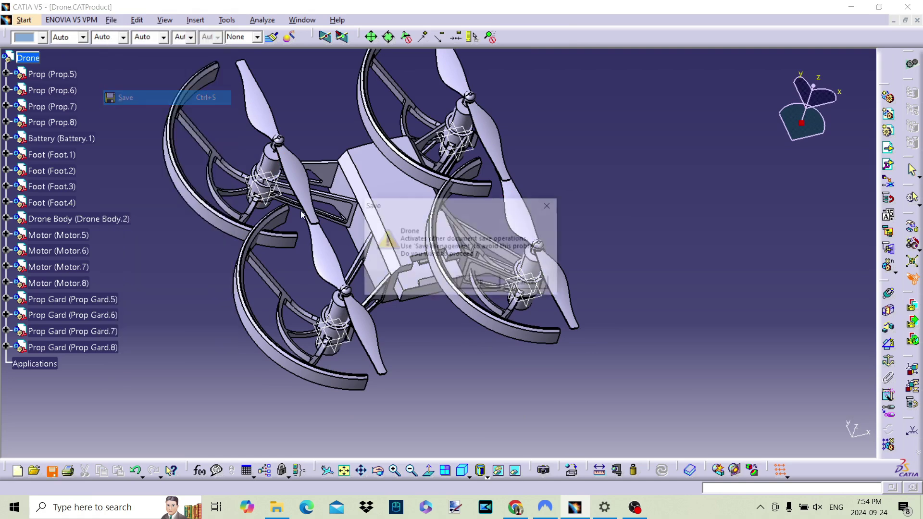
pyautogui.click(480, 284)
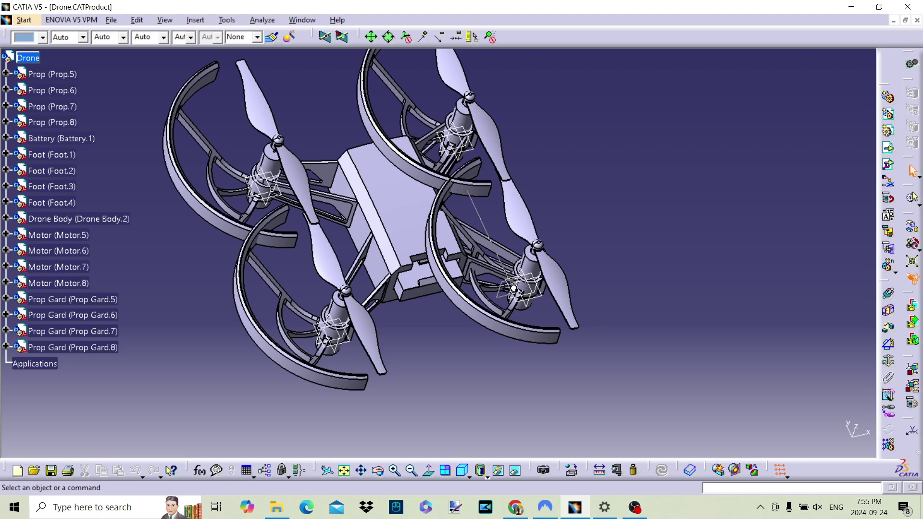
pyautogui.click(527, 273)
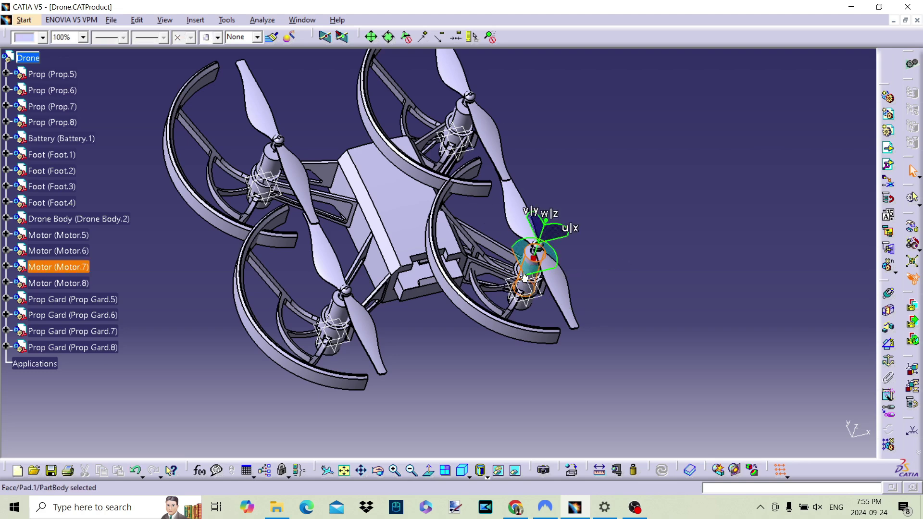
# Step: Rotate Prop Gard.8 about its motor axis with the compass
pyautogui.click(541, 273)
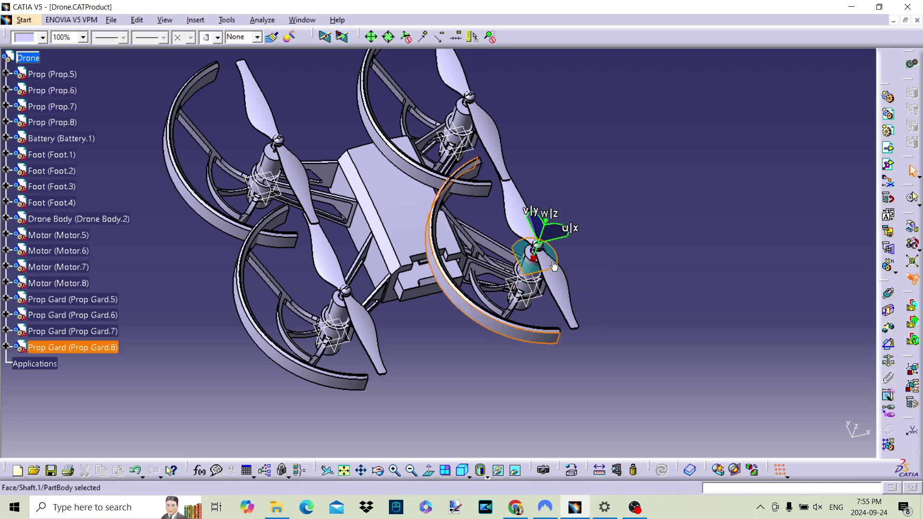
pyautogui.moveTo(555, 253)
pyautogui.mouseDown()
pyautogui.moveTo(483, 299)
pyautogui.moveTo(387, 258)
pyautogui.mouseUp()
pyautogui.moveTo(404, 298)
pyautogui.mouseDown(button='middle')
pyautogui.moveTo(467, 334)
pyautogui.moveTo(577, 337)
pyautogui.mouseUp(button='middle')
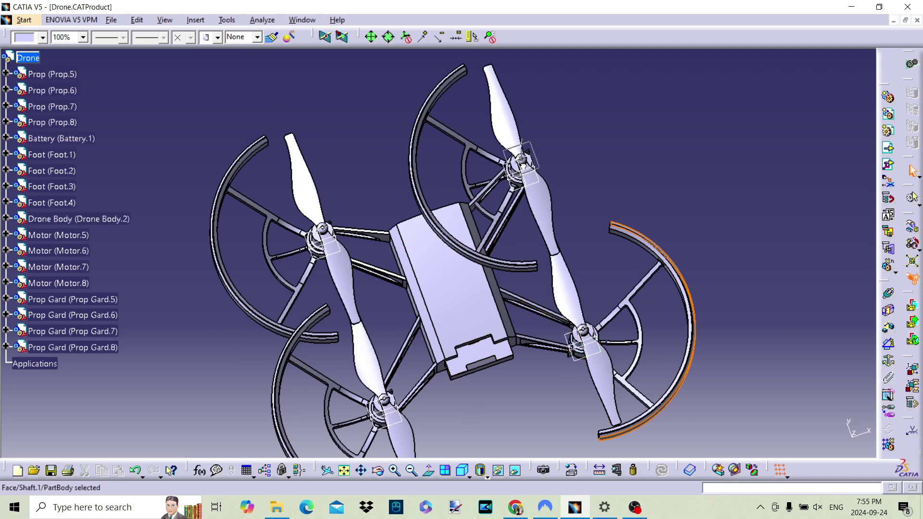
# Step: Rotate Prop Gard.7 about its motor axis to about -142 degrees and inspect the guards
pyautogui.moveTo(523, 164); pyautogui.dragTo(528, 183)
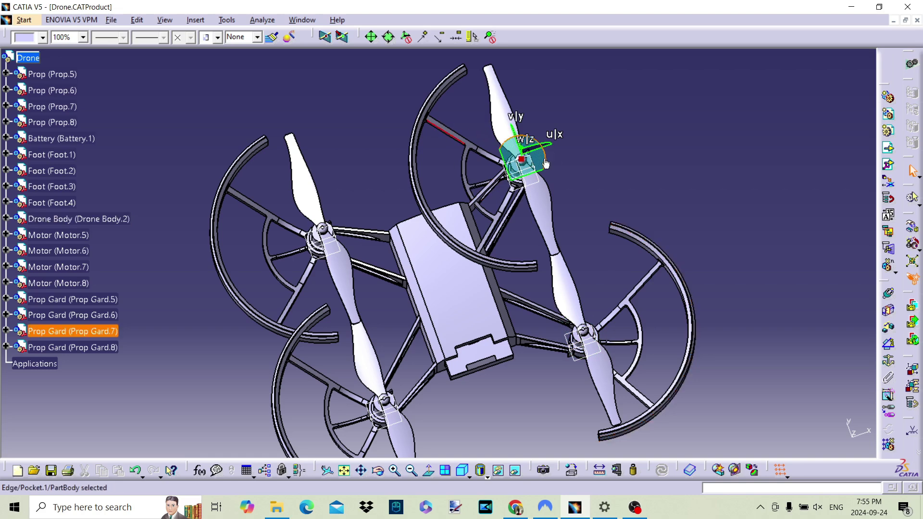
pyautogui.moveTo(546, 164)
pyautogui.mouseDown()
pyautogui.moveTo(488, 200)
pyautogui.moveTo(476, 196)
pyautogui.mouseUp()
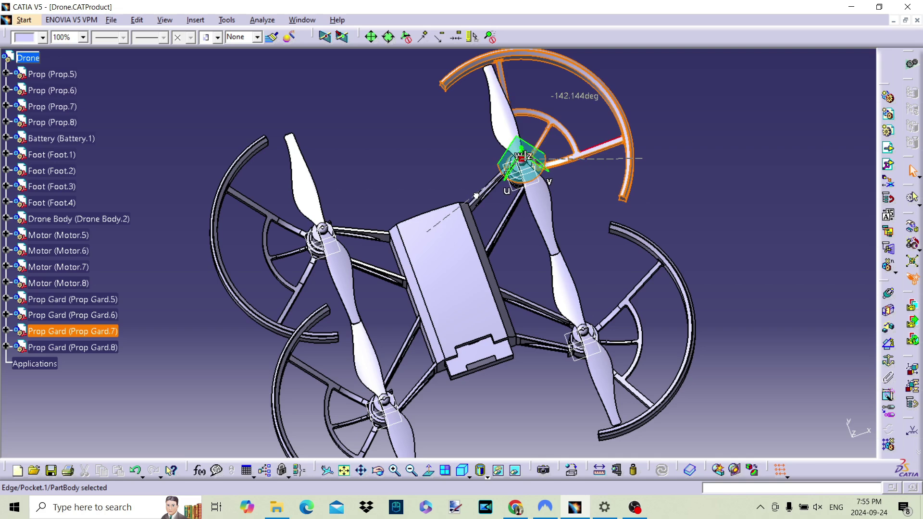
pyautogui.moveTo(476, 196); pyautogui.dragTo(476, 196)
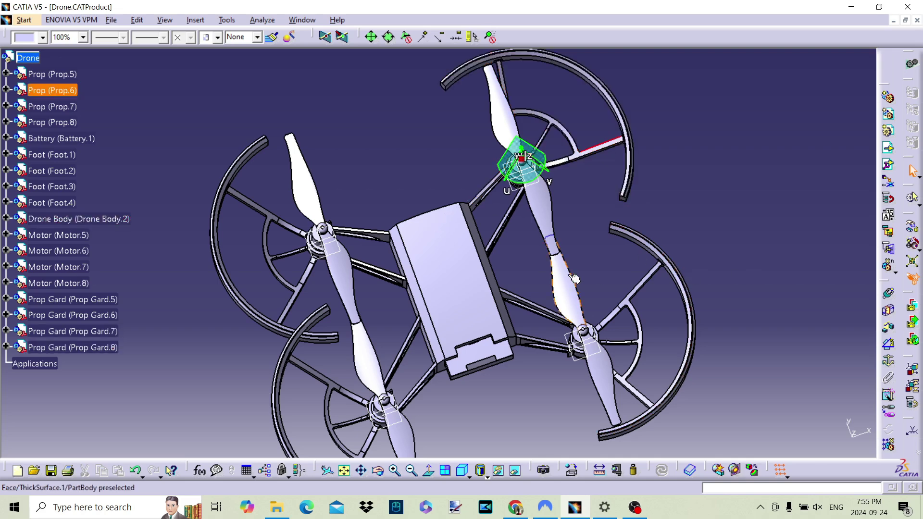
pyautogui.moveTo(524, 251)
pyautogui.mouseDown(button='middle')
pyautogui.moveTo(388, 314)
pyautogui.moveTo(397, 260)
pyautogui.mouseUp(button='middle')
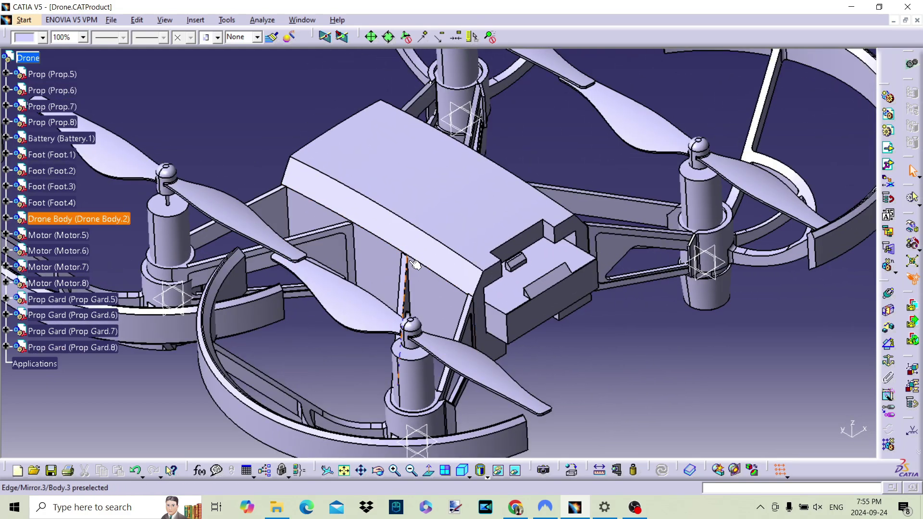
pyautogui.moveTo(412, 263)
pyautogui.mouseDown(button='middle')
pyautogui.moveTo(422, 298)
pyautogui.moveTo(433, 292)
pyautogui.mouseUp(button='middle')
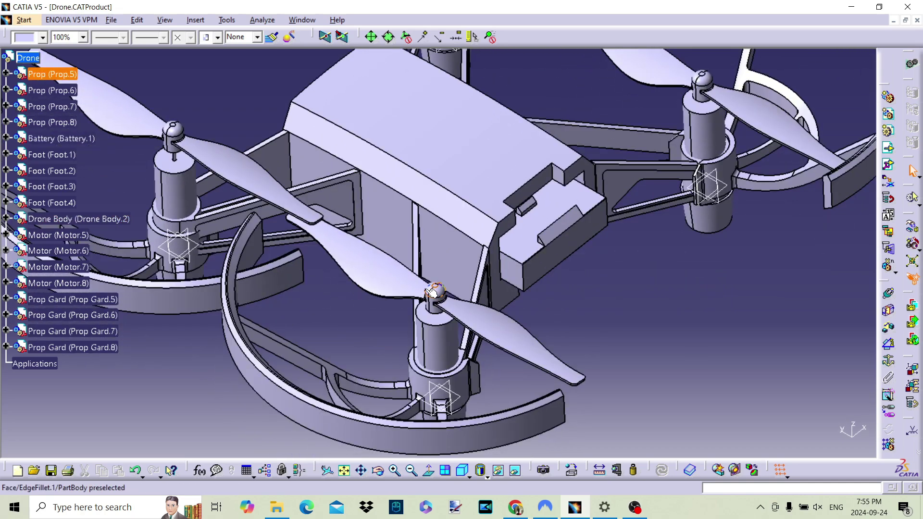
pyautogui.click(128, 253)
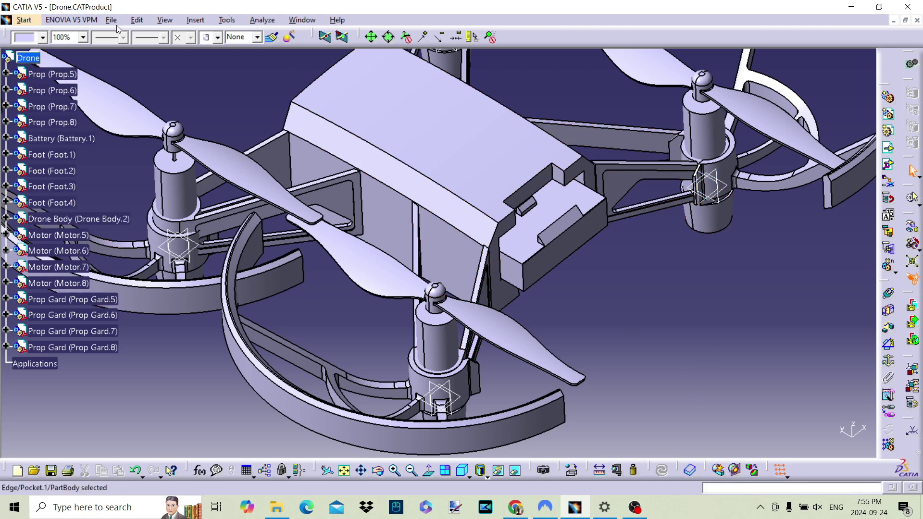
# Step: Open Drone Body.CATPart in its own window and view its feature tree
pyautogui.click(32, 219)
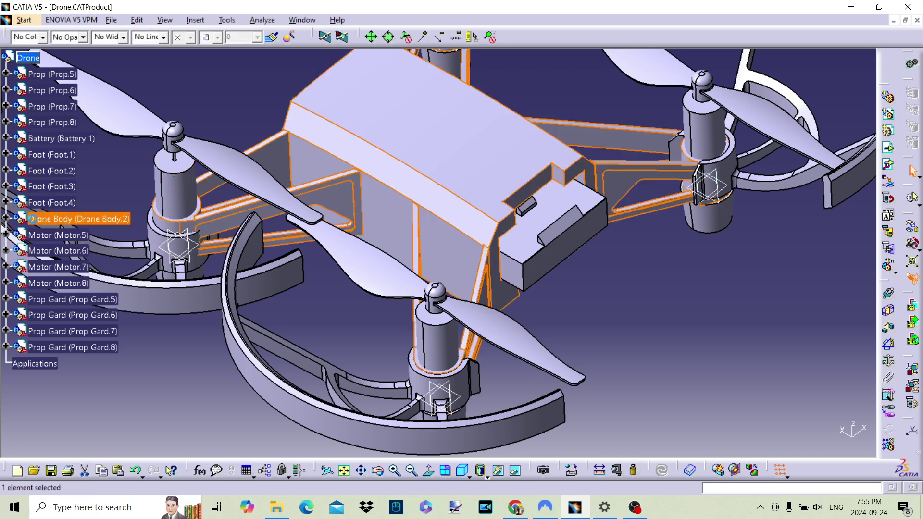
pyautogui.click(6, 219)
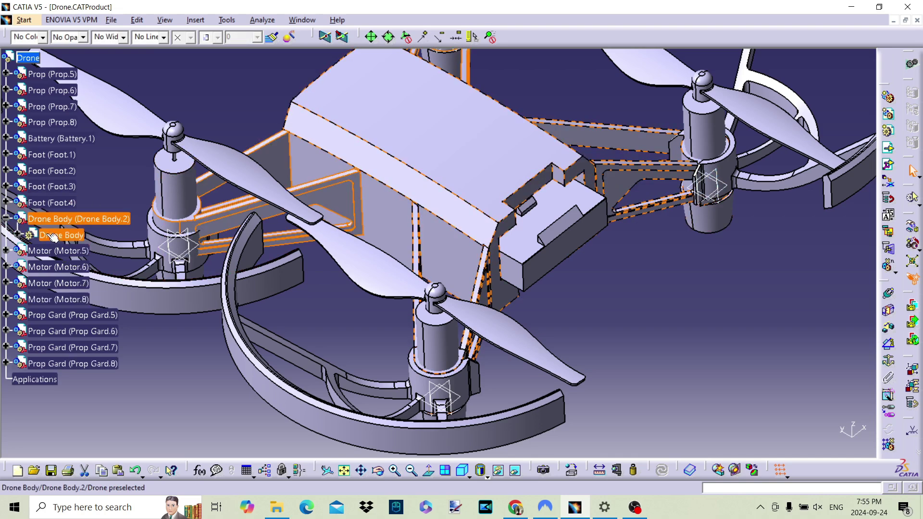
pyautogui.doubleClick(53, 235)
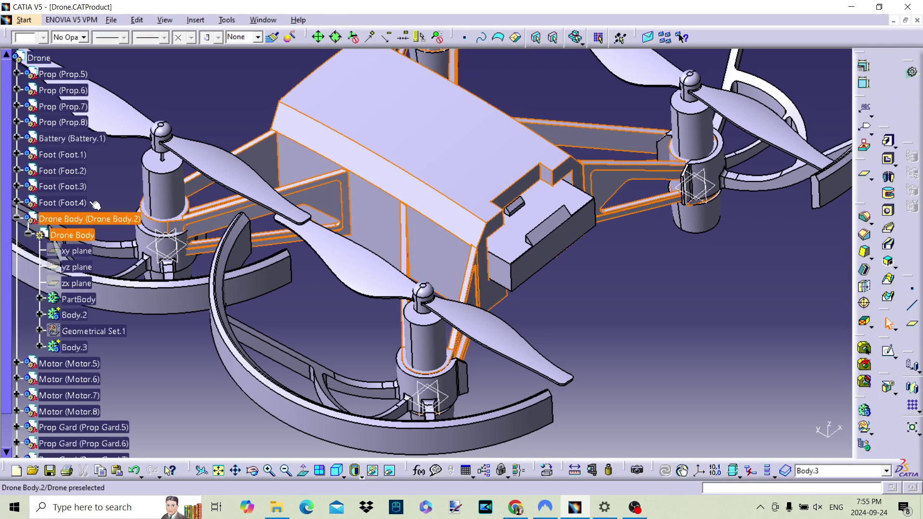
pyautogui.click(264, 20)
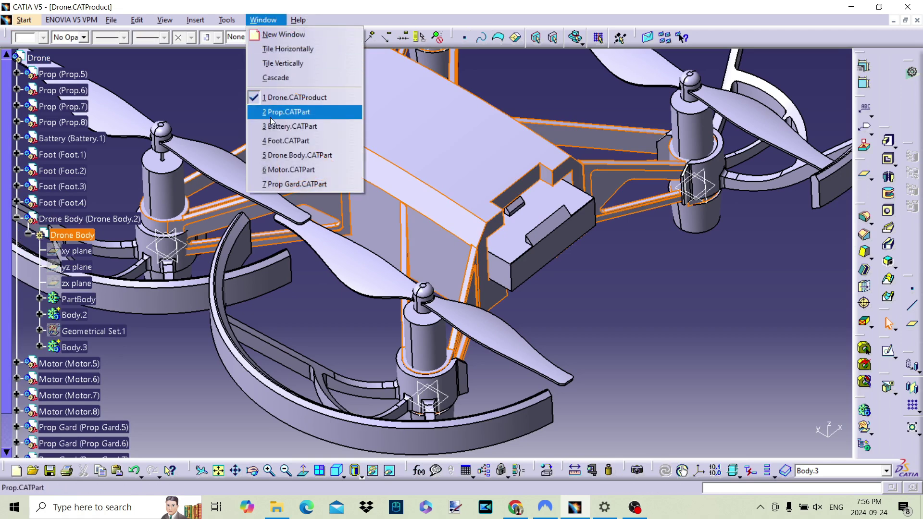
pyautogui.click(278, 155)
pyautogui.moveTo(490, 263)
pyautogui.mouseDown(button='middle')
pyautogui.moveTo(476, 254)
pyautogui.moveTo(466, 212)
pyautogui.mouseUp(button='middle')
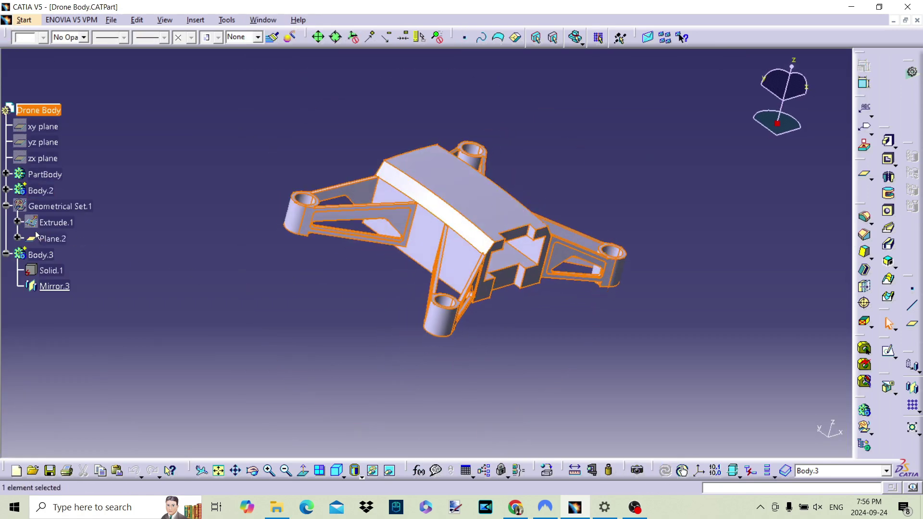
pyautogui.rightClick(36, 206)
# Step: Change Plane.2's offset from the zx plane from 30mm to 33mm
pyautogui.click(60, 241)
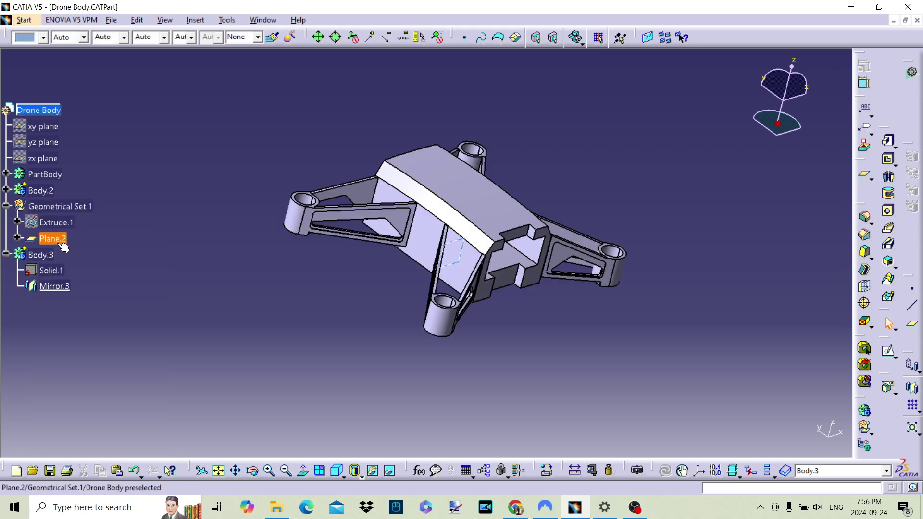
pyautogui.doubleClick(56, 239)
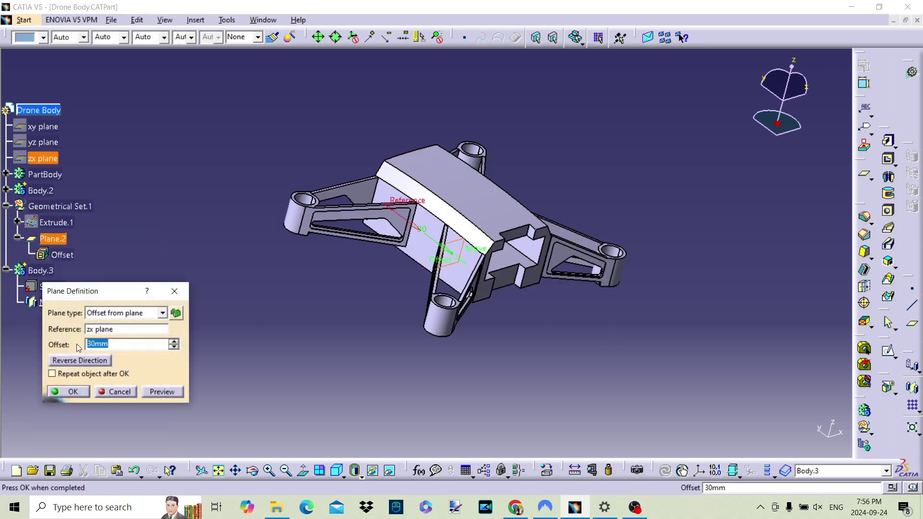
pyautogui.click(174, 343)
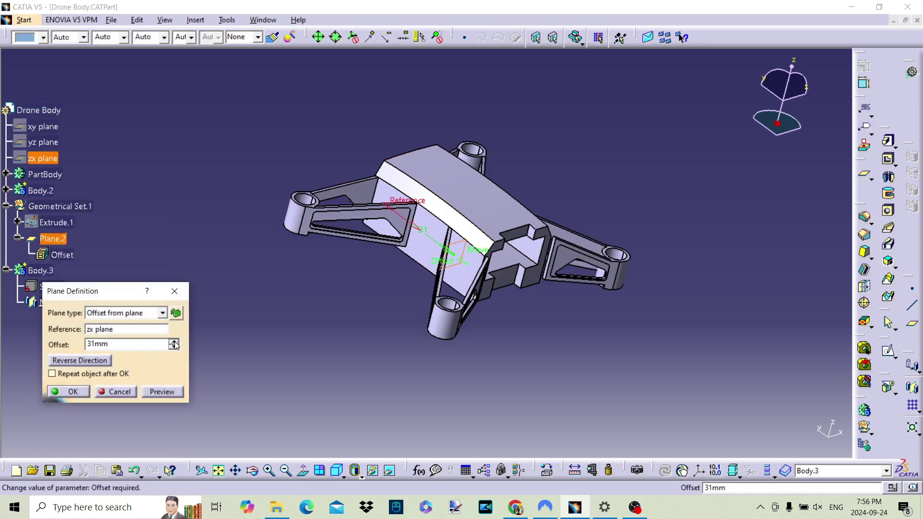
pyautogui.click(174, 341)
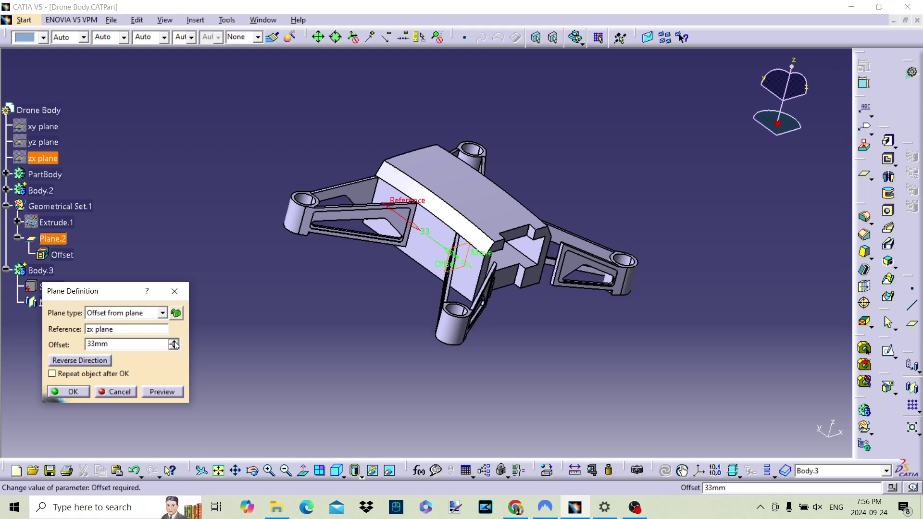
pyautogui.click(77, 394)
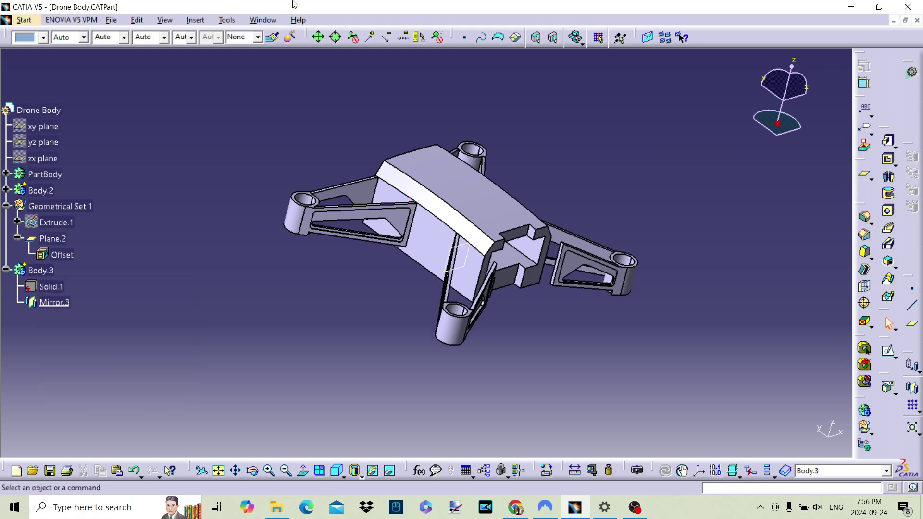
# Step: Switch back to the Drone.CATProduct window and view a guard from below
pyautogui.click(263, 20)
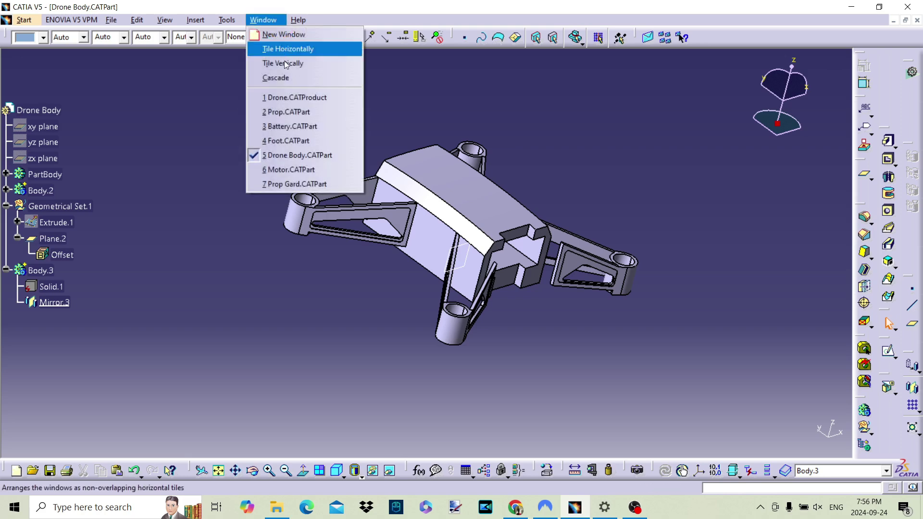
pyautogui.click(291, 100)
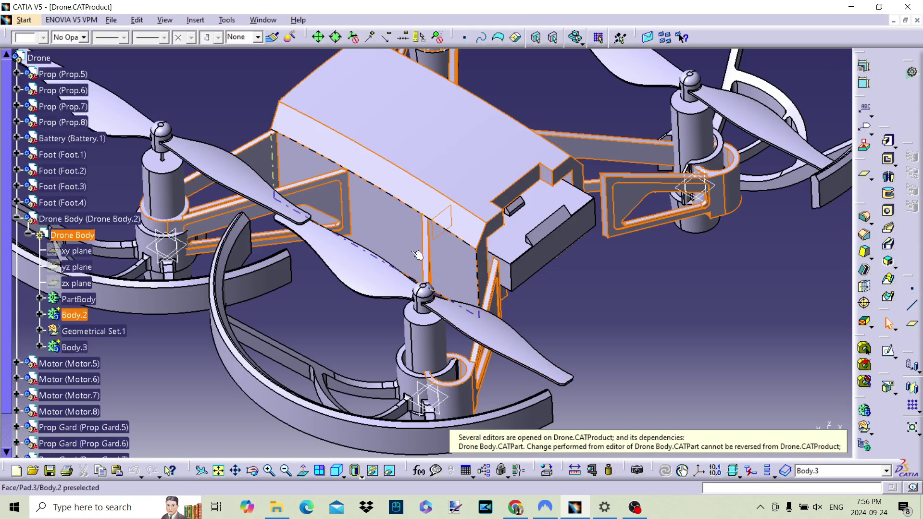
pyautogui.moveTo(417, 255); pyautogui.dragTo(687, 312, button='middle')
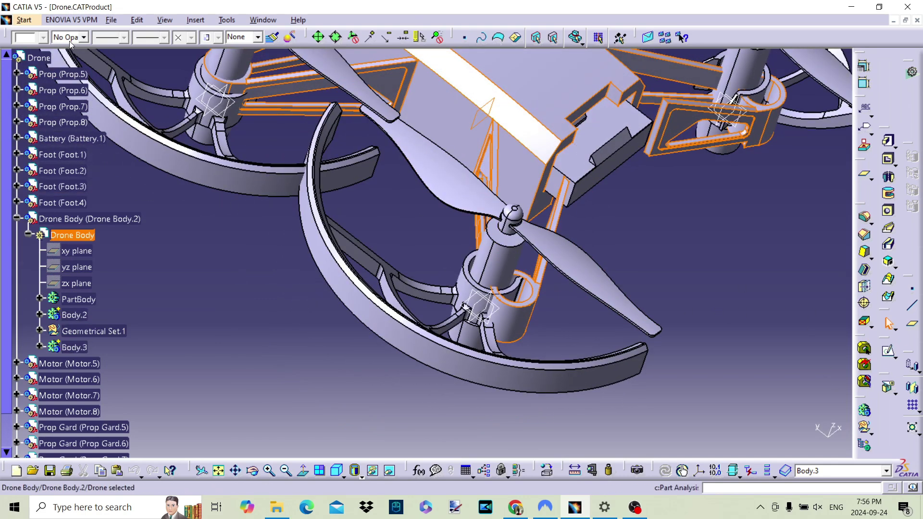
# Step: Reactivate the Drone assembly and snap Motor.5's axis onto the body's mount axis
pyautogui.doubleClick(38, 58)
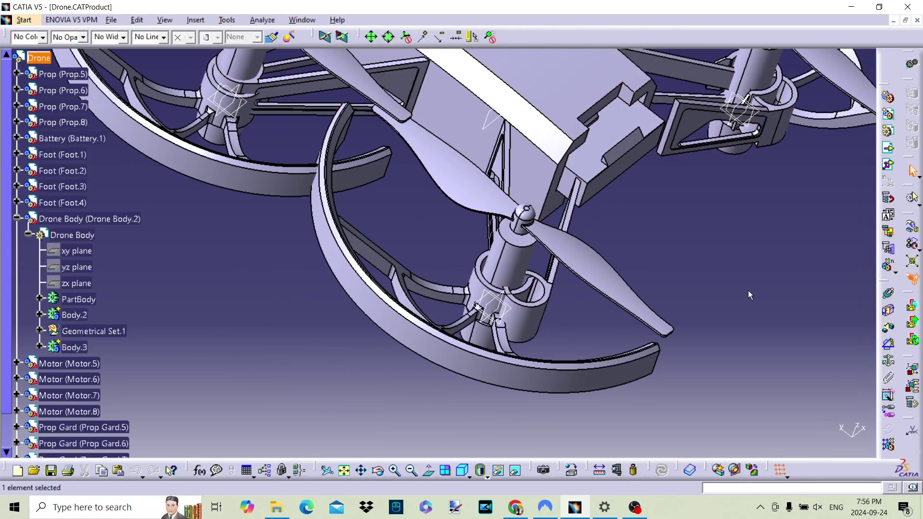
pyautogui.click(913, 248)
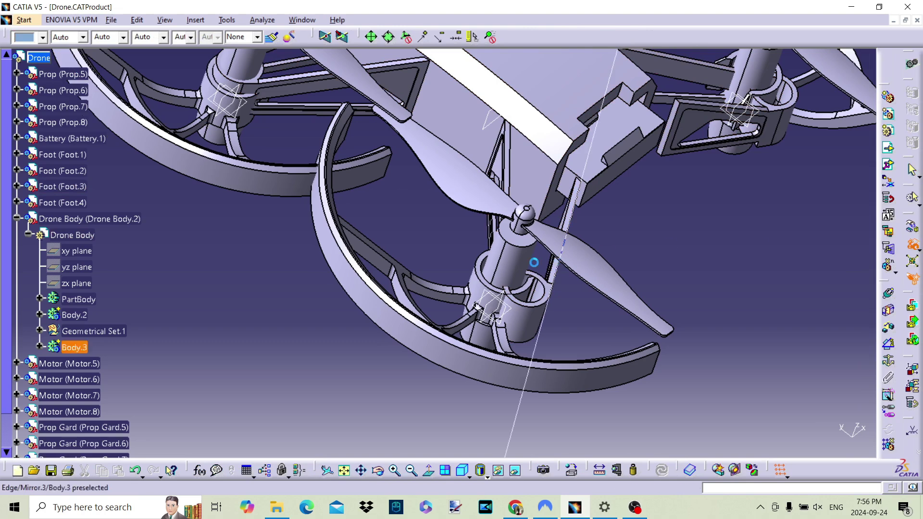
pyautogui.click(538, 303)
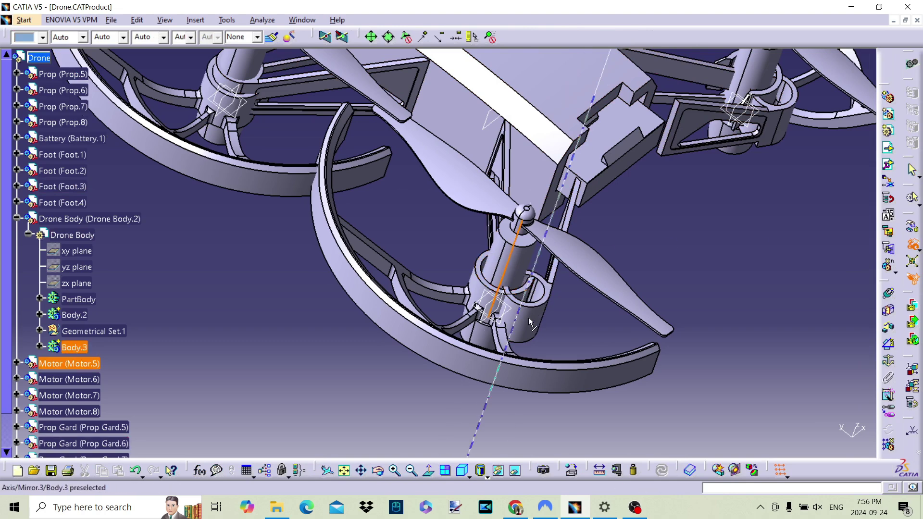
pyautogui.click(529, 317)
pyautogui.click(607, 281)
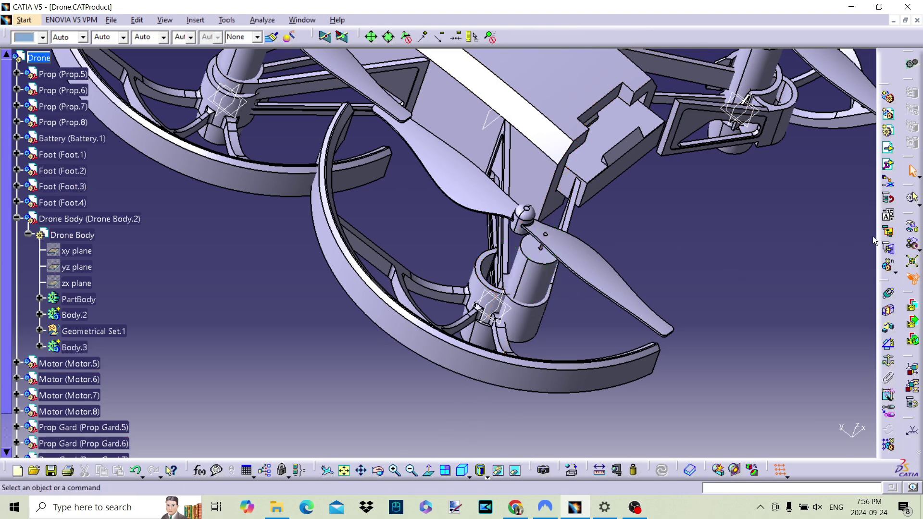
# Step: Snap Prop.5's axis onto the Motor.5 axis and check the alignment
pyautogui.click(912, 245)
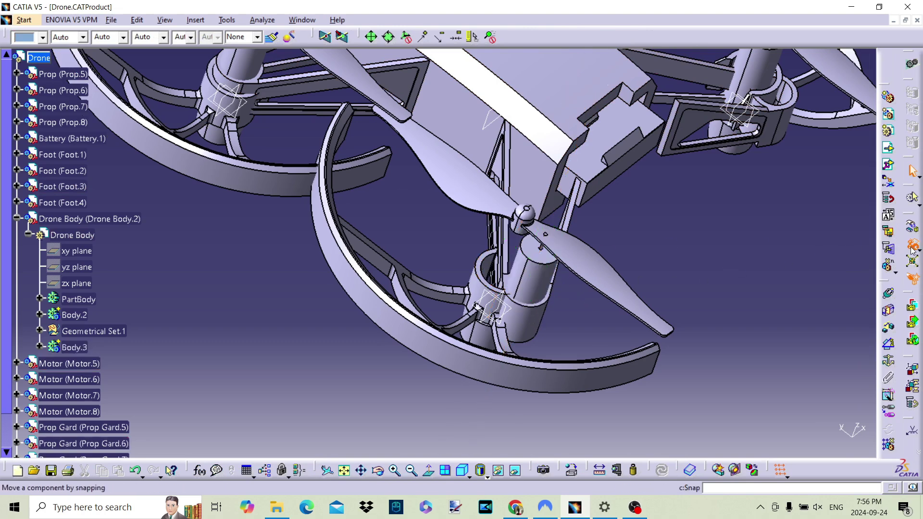
pyautogui.click(520, 235)
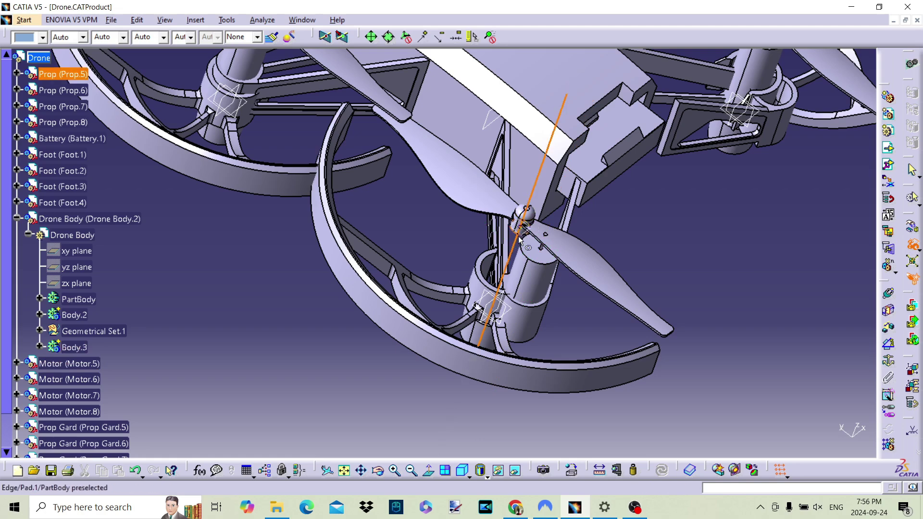
pyautogui.click(539, 289)
pyautogui.moveTo(534, 275); pyautogui.dragTo(295, 206, button='middle')
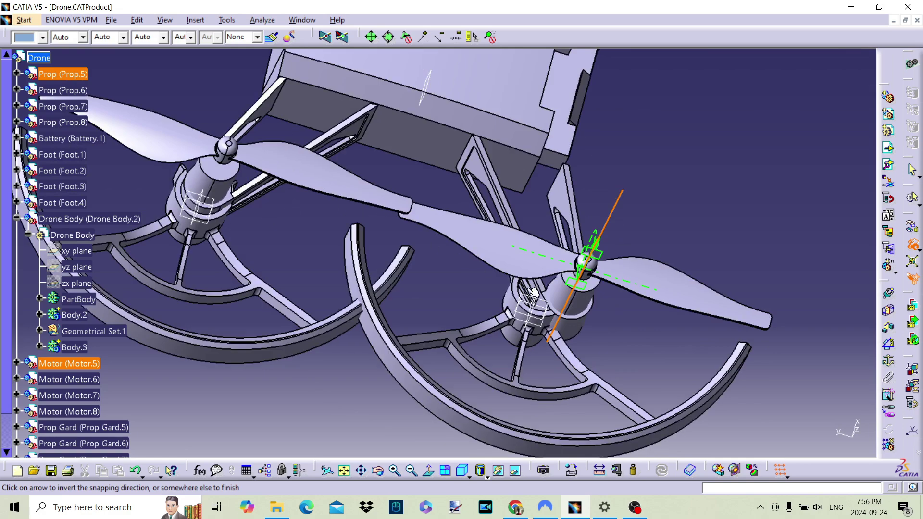
pyautogui.moveTo(526, 288); pyautogui.dragTo(601, 269, button='middle')
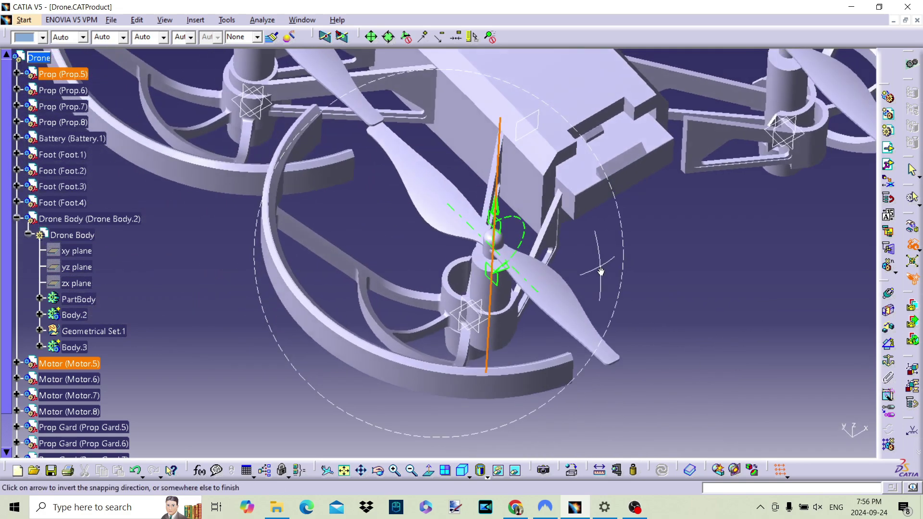
pyautogui.moveTo(601, 270); pyautogui.dragTo(625, 288, button='middle')
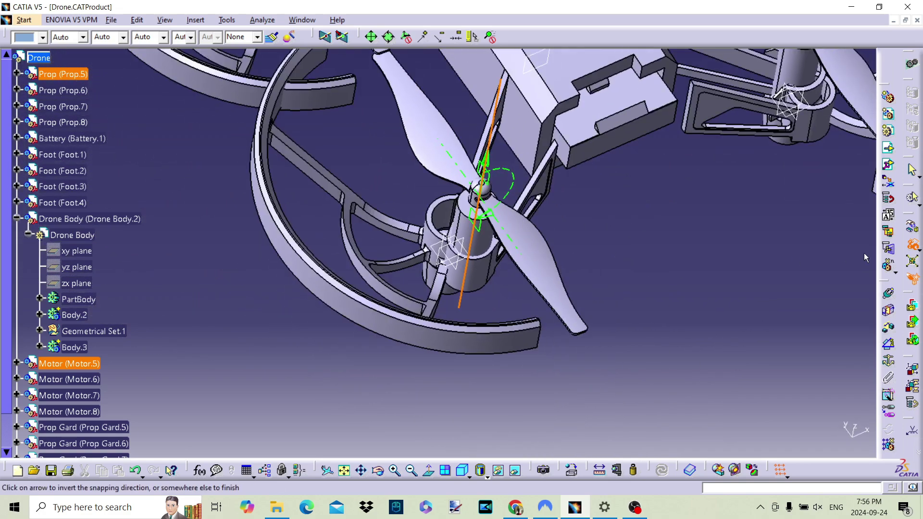
# Step: Snap Motor.5 onto Prop Gard.6's hole axis
pyautogui.click(913, 246)
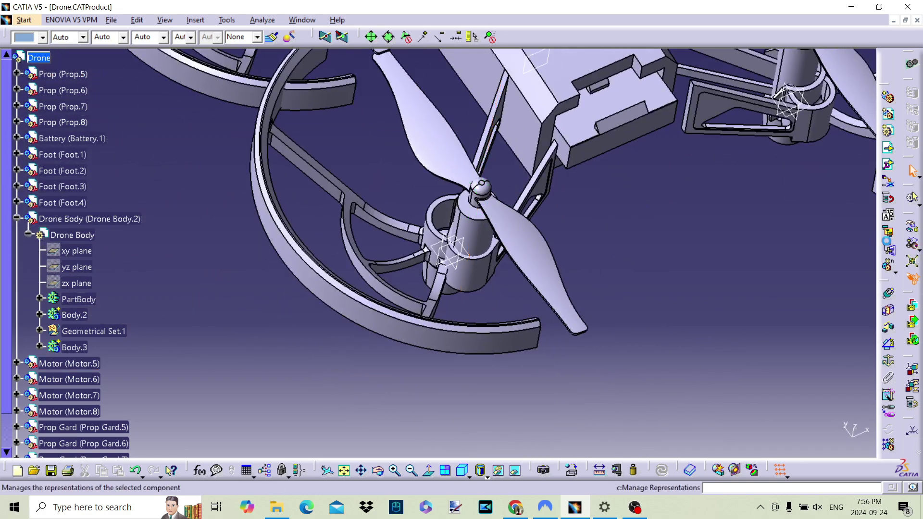
pyautogui.click(445, 219)
pyautogui.click(475, 234)
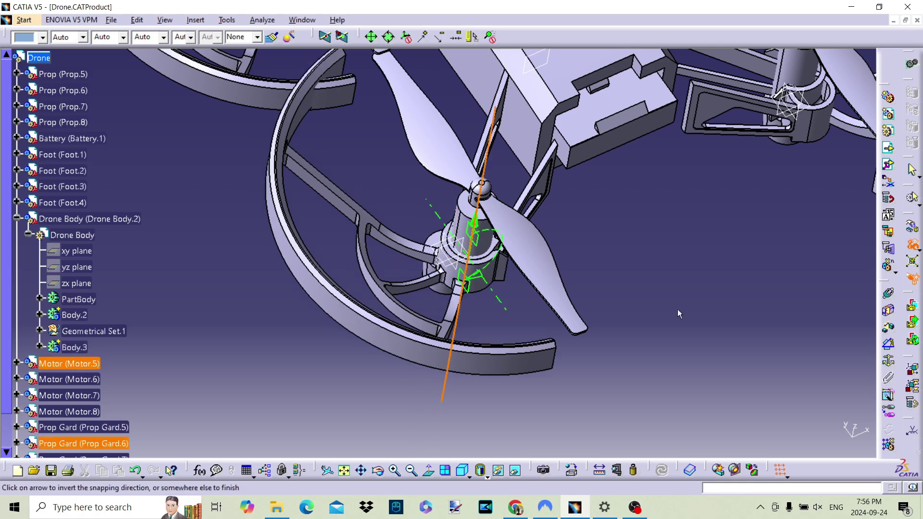
pyautogui.moveTo(665, 241)
pyautogui.mouseDown(button='middle')
pyautogui.moveTo(493, 305)
pyautogui.moveTo(500, 347)
pyautogui.moveTo(492, 355)
pyautogui.mouseUp(button='middle')
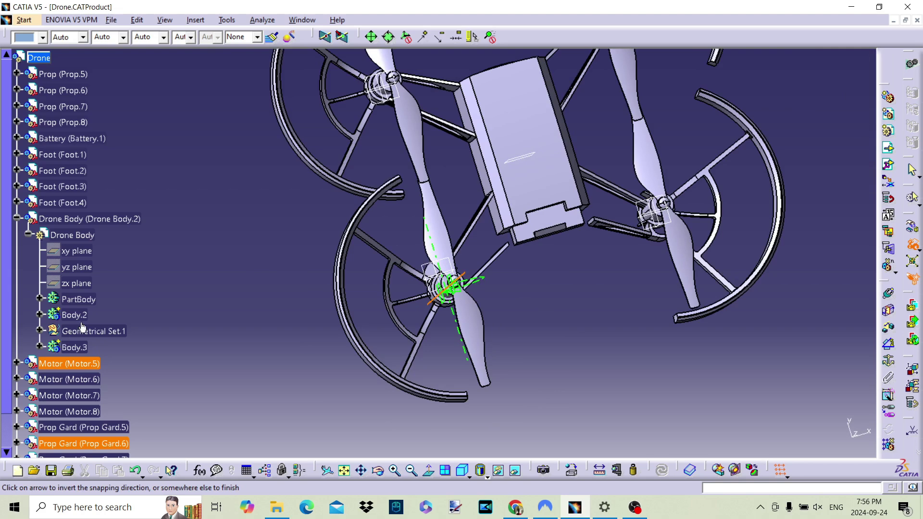
pyautogui.click(302, 19)
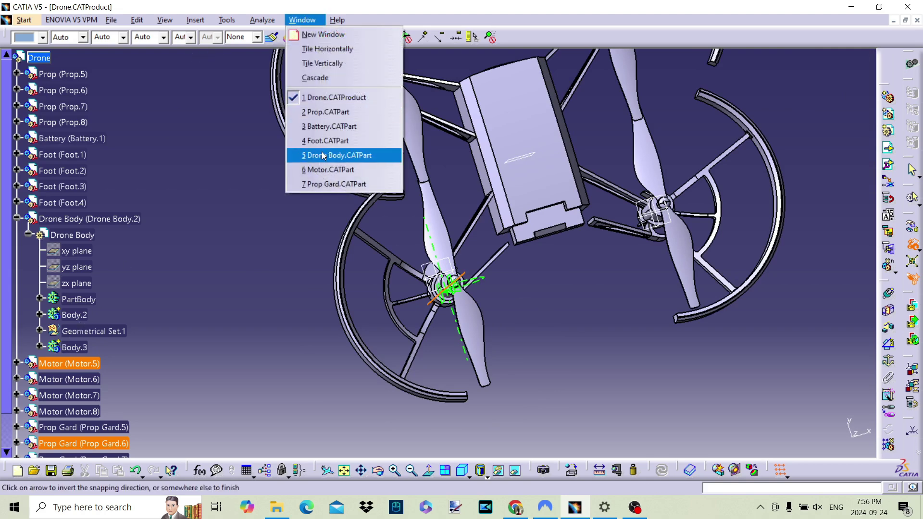
# Step: Activate Drone Body and raise Plane.2's zx-plane offset from 33mm to 36mm
pyautogui.click(187, 172)
pyautogui.doubleClick(66, 236)
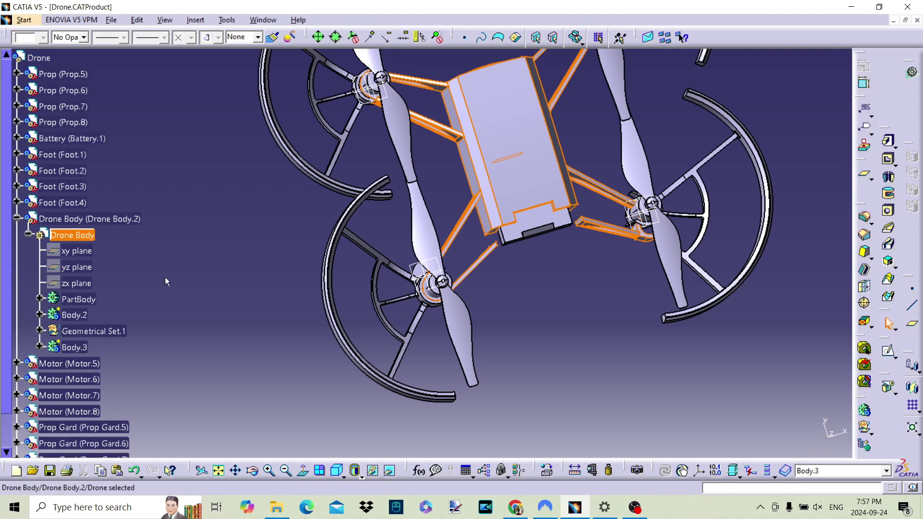
pyautogui.click(40, 330)
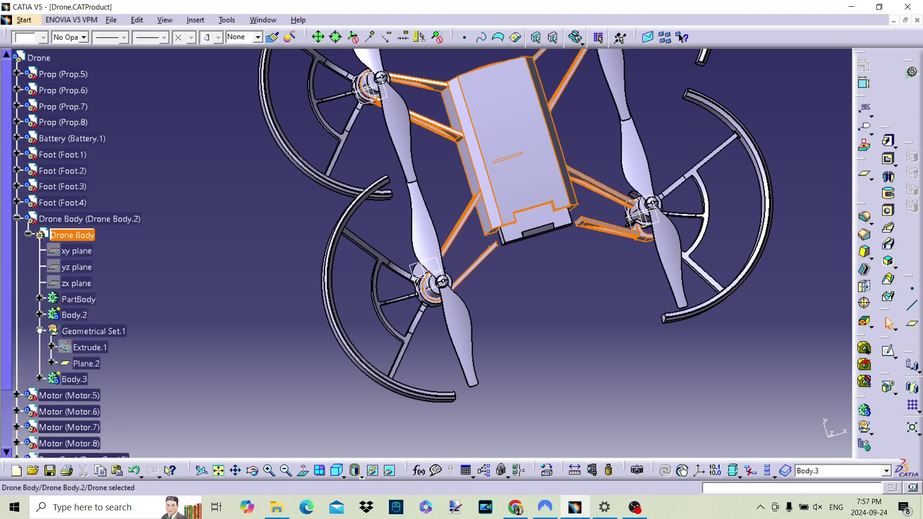
pyautogui.doubleClick(87, 364)
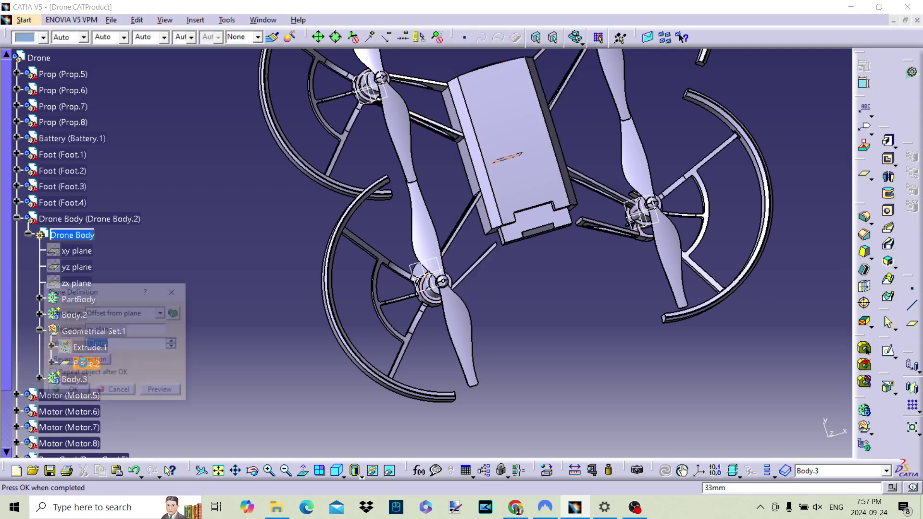
pyautogui.click(173, 342)
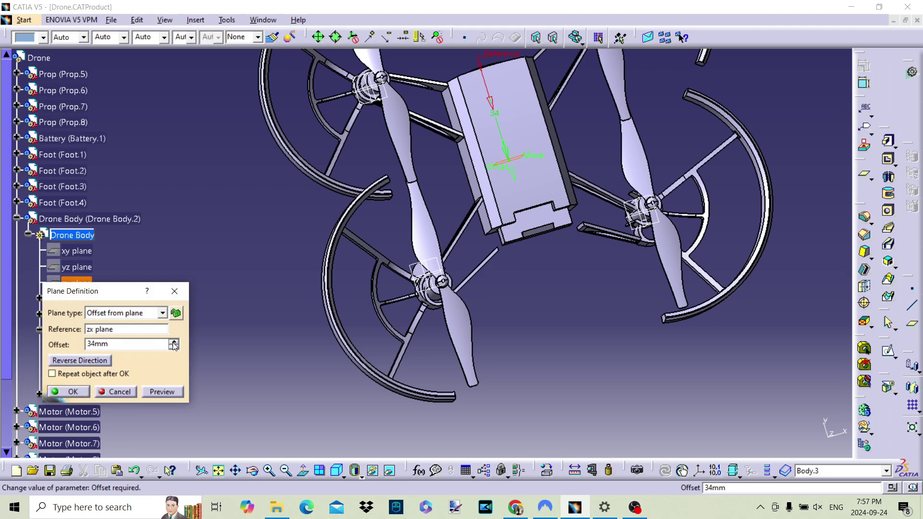
pyautogui.click(175, 342)
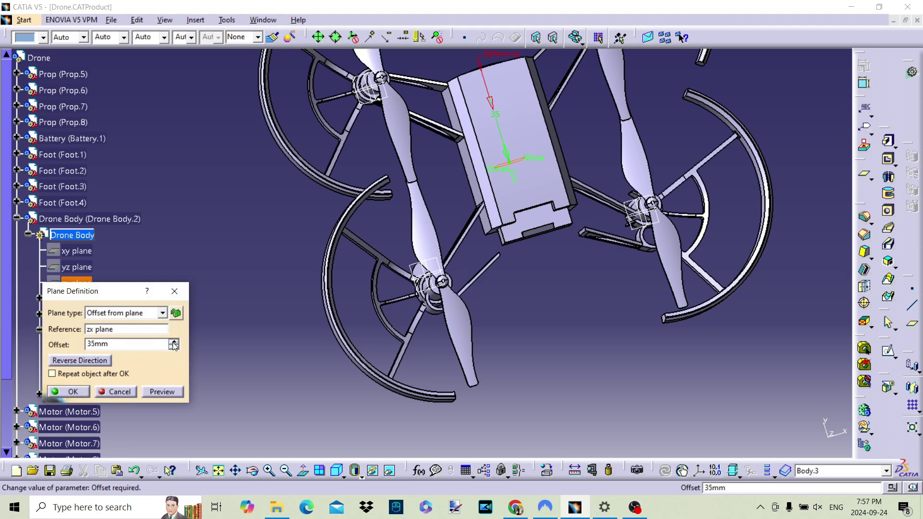
pyautogui.click(174, 342)
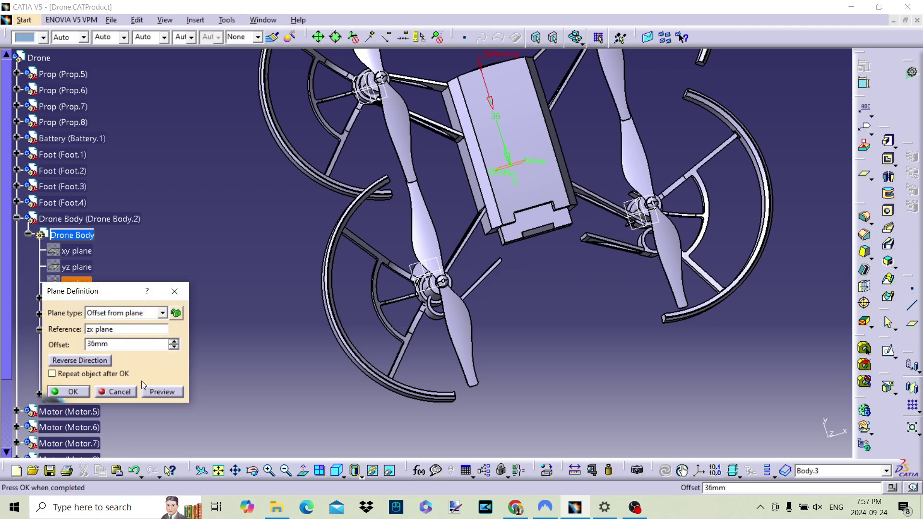
pyautogui.click(66, 393)
pyautogui.moveTo(309, 373)
pyautogui.mouseDown(button='middle')
pyautogui.moveTo(535, 292)
pyautogui.moveTo(665, 315)
pyautogui.mouseUp(button='middle')
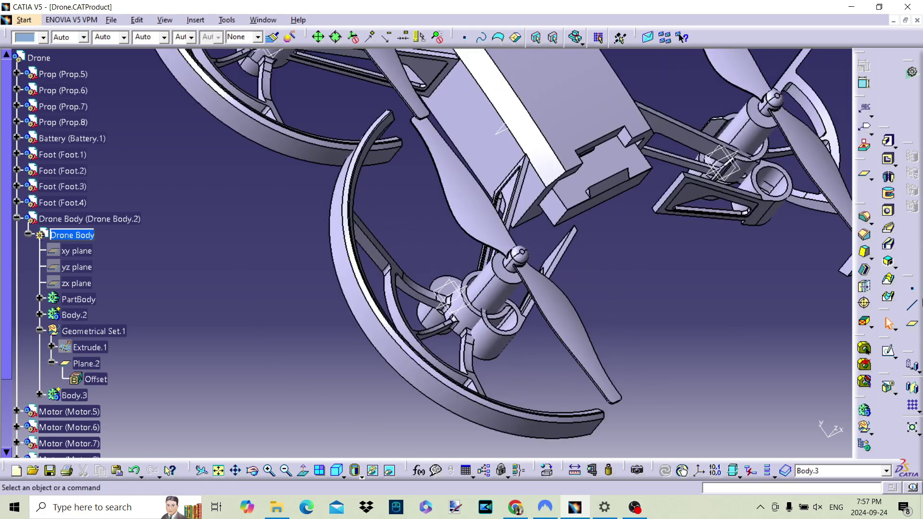
pyautogui.doubleClick(38, 61)
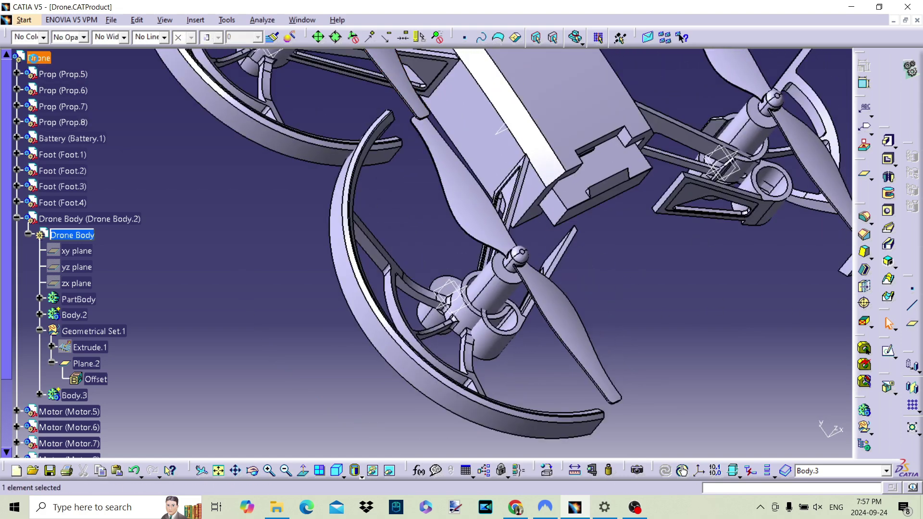
# Step: Re-snap the propeller onto the mirrored Body.3 axis and then onto the motor axis
pyautogui.click(910, 248)
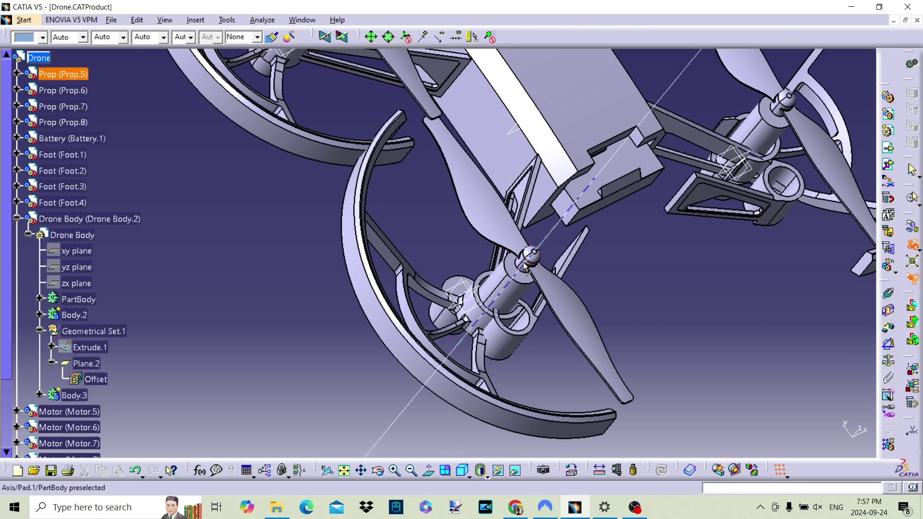
pyautogui.click(511, 351)
pyautogui.moveTo(515, 333)
pyautogui.mouseDown(button='middle')
pyautogui.moveTo(394, 225)
pyautogui.moveTo(515, 278)
pyautogui.moveTo(630, 311)
pyautogui.mouseUp(button='middle')
pyautogui.click(693, 310)
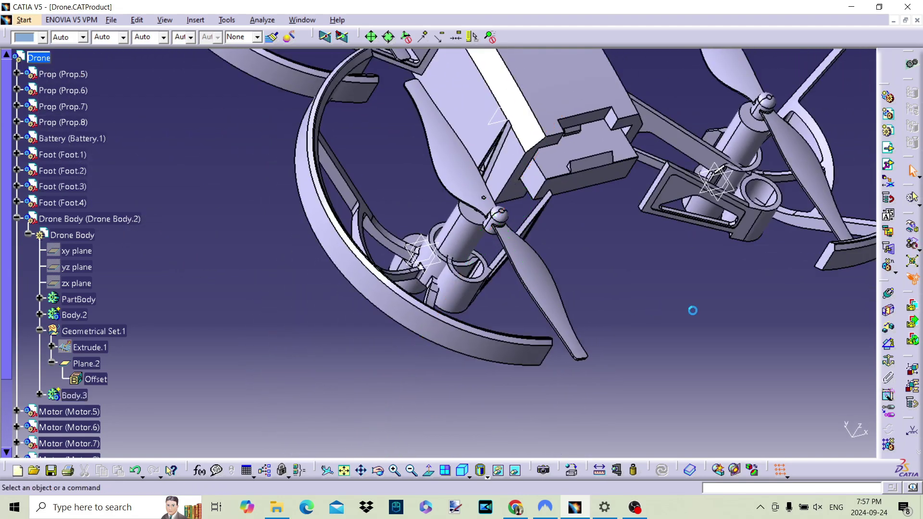
pyautogui.click(905, 250)
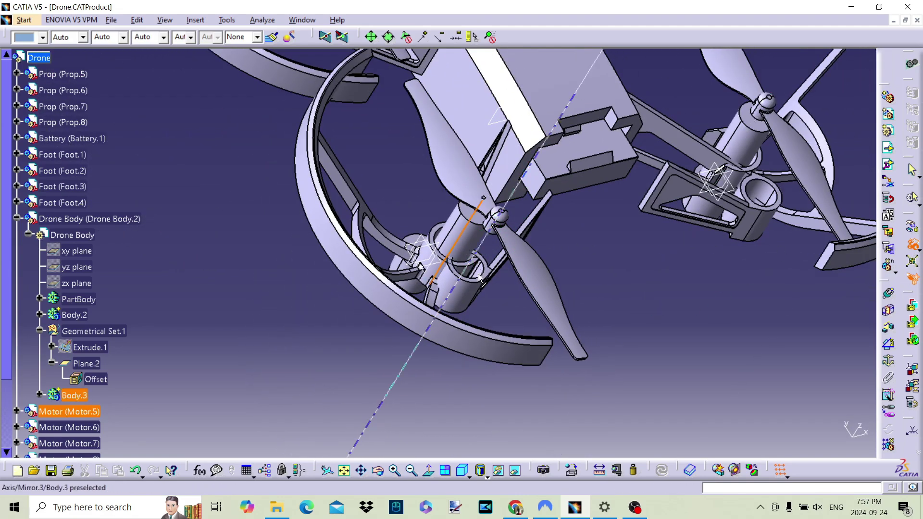
pyautogui.click(461, 303)
pyautogui.click(776, 315)
pyautogui.click(913, 247)
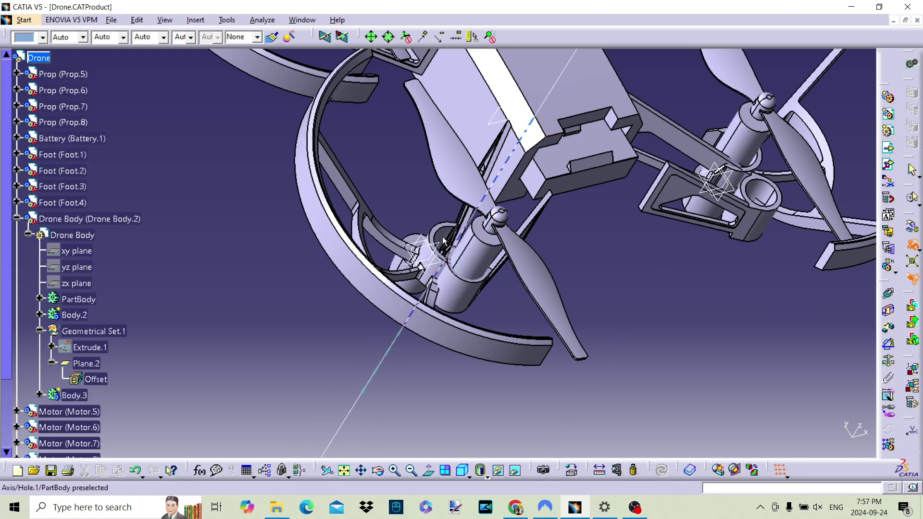
pyautogui.click(476, 259)
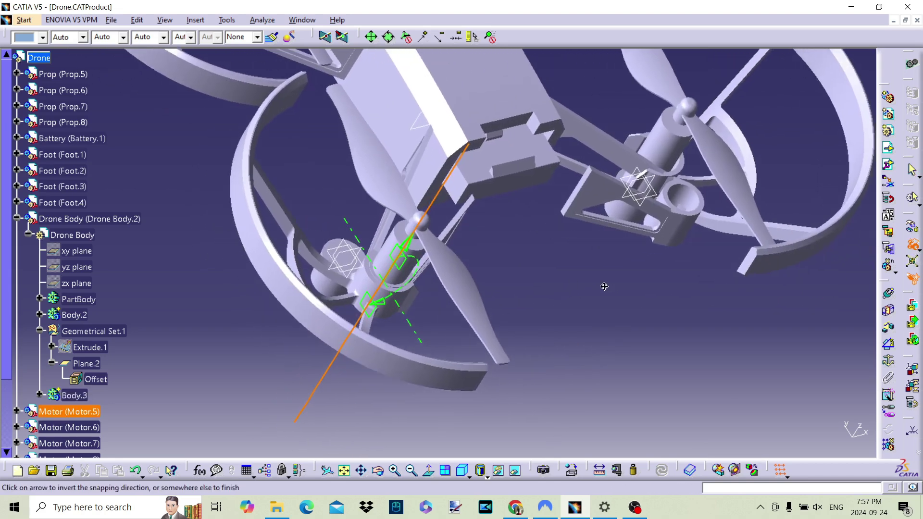
pyautogui.click(603, 286)
# Step: Snap Foot.2's axis onto the Motor.5 axis
pyautogui.click(912, 245)
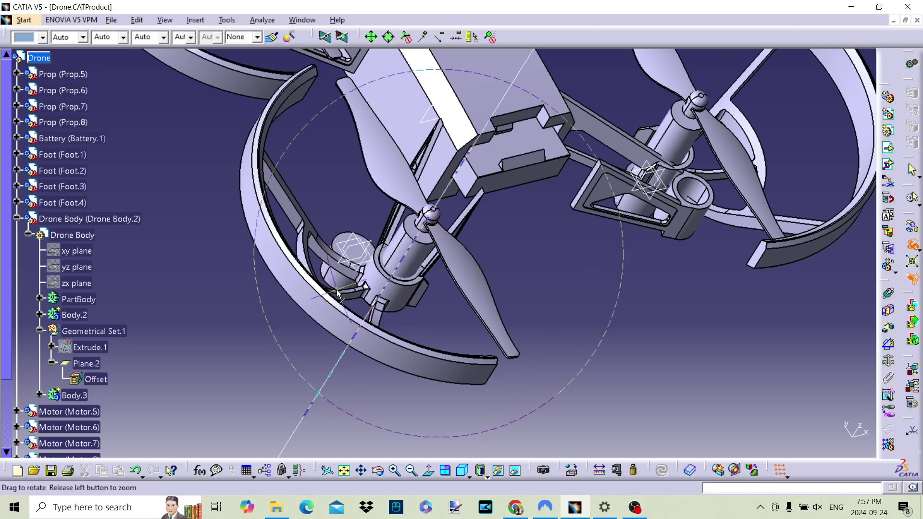
pyautogui.moveTo(399, 259); pyautogui.dragTo(394, 238, button='middle')
pyautogui.click(384, 212)
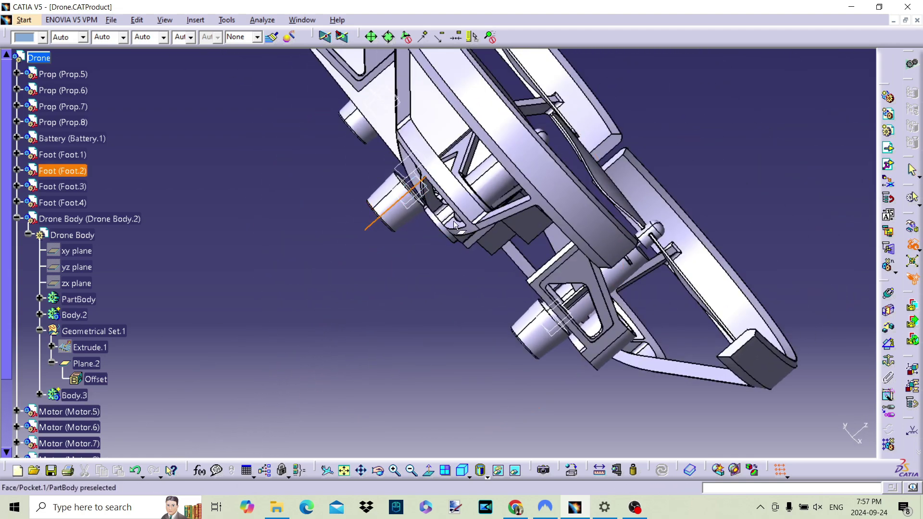
pyautogui.click(500, 196)
pyautogui.moveTo(500, 196)
pyautogui.mouseDown(button='middle')
pyautogui.moveTo(481, 250)
pyautogui.moveTo(591, 360)
pyautogui.mouseUp(button='middle')
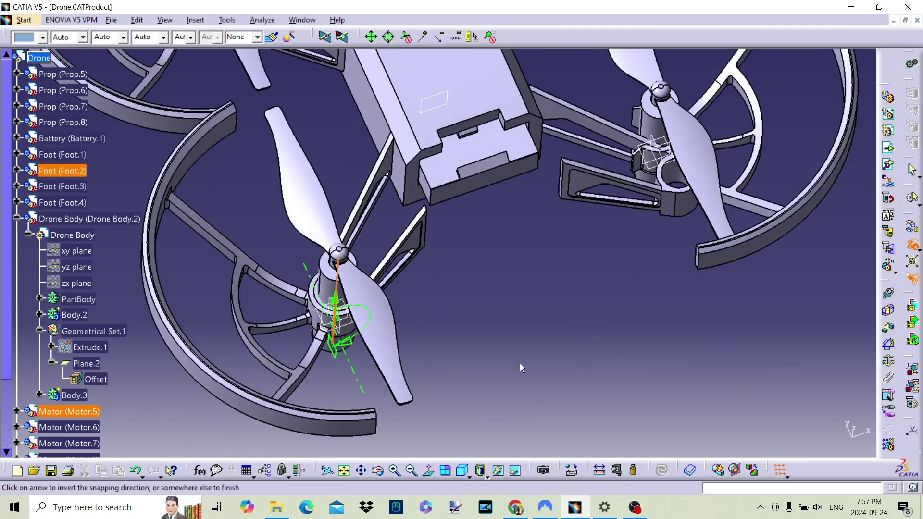
pyautogui.click(591, 360)
pyautogui.moveTo(546, 320)
pyautogui.mouseDown(button='middle')
pyautogui.moveTo(289, 335)
pyautogui.moveTo(320, 371)
pyautogui.moveTo(445, 340)
pyautogui.mouseUp(button='middle')
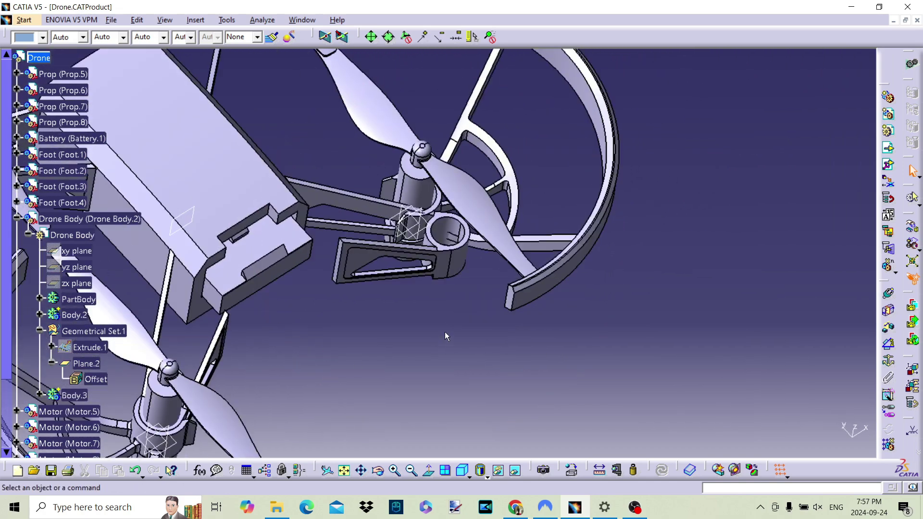
pyautogui.moveTo(459, 279)
pyautogui.mouseDown(button='middle')
pyautogui.moveTo(419, 298)
pyautogui.moveTo(418, 269)
pyautogui.mouseUp(button='middle')
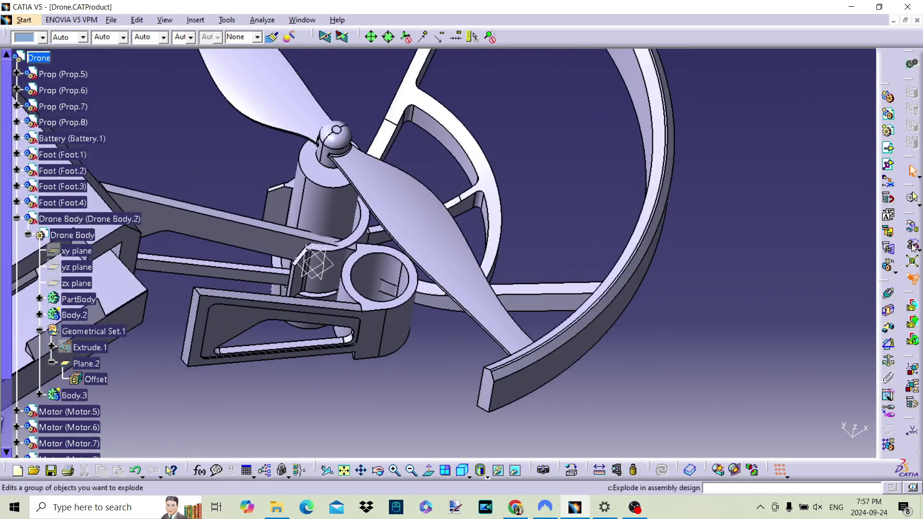
# Step: Snap a component onto its hole axis and Motor.7 into its guard ring's axis
pyautogui.click(912, 245)
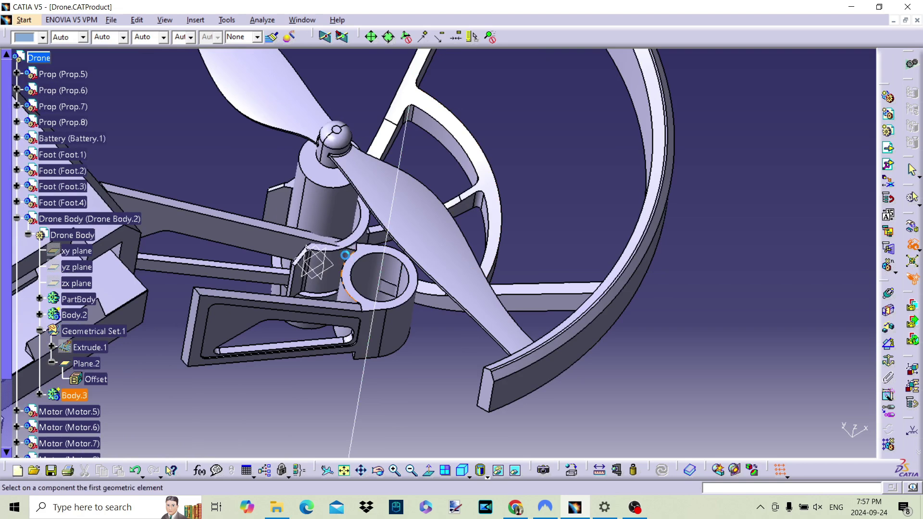
pyautogui.click(331, 276)
pyautogui.click(405, 333)
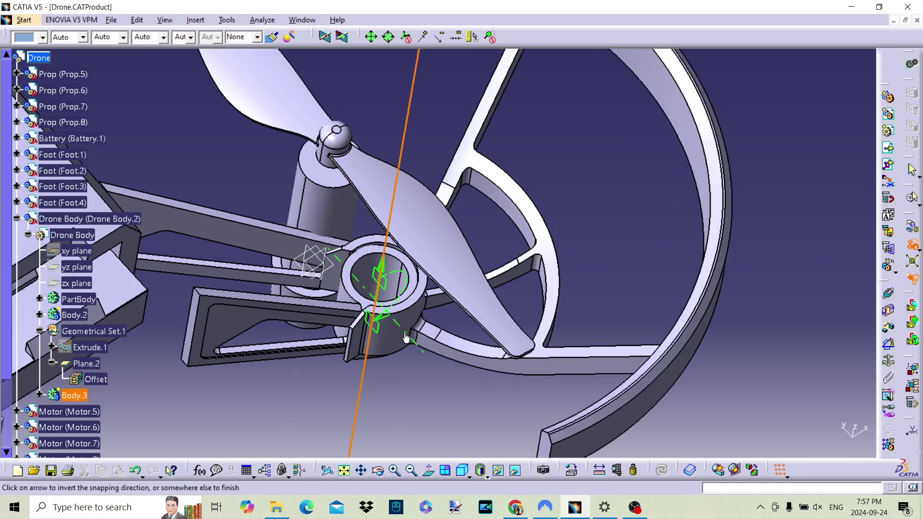
pyautogui.click(783, 405)
pyautogui.click(913, 246)
pyautogui.click(319, 214)
pyautogui.click(381, 279)
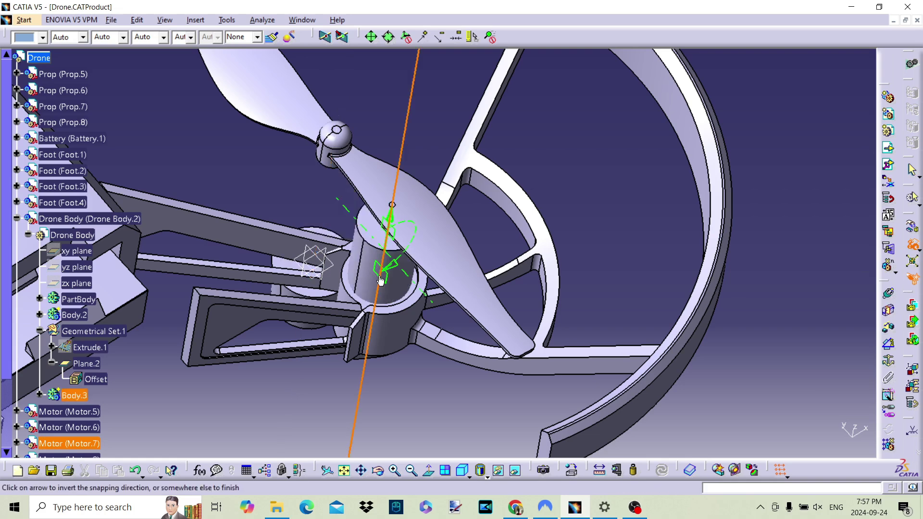
pyautogui.click(823, 251)
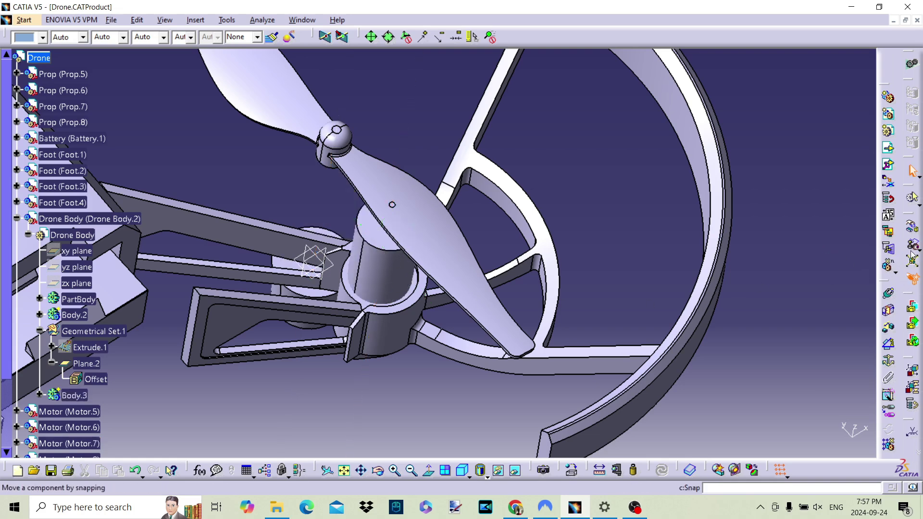
# Step: Snap Prop.6 onto the Motor.7 axis
pyautogui.moveTo(819, 246)
pyautogui.mouseDown(button='middle')
pyautogui.moveTo(370, 265)
pyautogui.moveTo(434, 232)
pyautogui.mouseUp(button='middle')
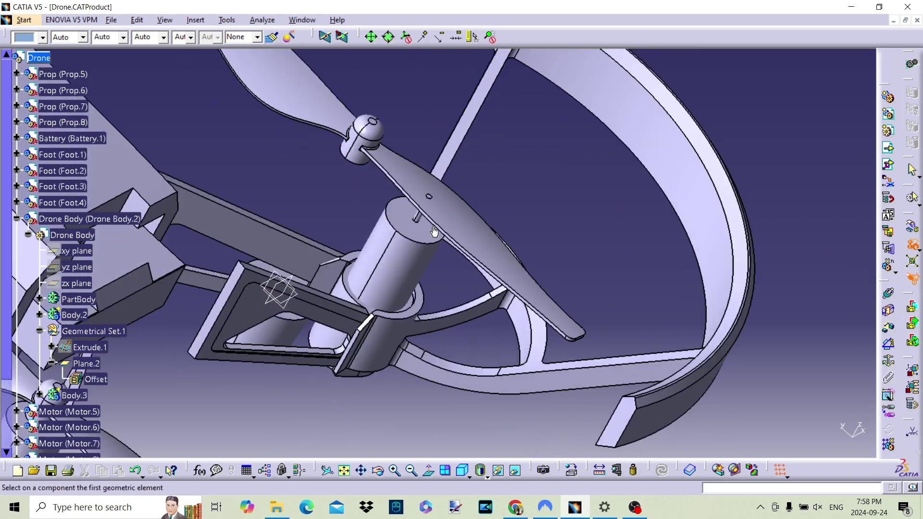
pyautogui.click(358, 158)
pyautogui.click(397, 250)
# Step: Zoom out to fit the entire drone, then switch to a top view of the assembly
pyautogui.moveTo(388, 229)
pyautogui.mouseDown(button='middle')
pyautogui.moveTo(431, 377)
pyautogui.moveTo(240, 358)
pyautogui.moveTo(299, 354)
pyautogui.moveTo(313, 377)
pyautogui.moveTo(373, 326)
pyautogui.moveTo(569, 330)
pyautogui.moveTo(613, 368)
pyautogui.moveTo(690, 323)
pyautogui.moveTo(690, 226)
pyautogui.moveTo(598, 346)
pyautogui.moveTo(594, 385)
pyautogui.moveTo(589, 308)
pyautogui.moveTo(677, 271)
pyautogui.moveTo(734, 298)
pyautogui.mouseUp(button='middle')
pyautogui.click(431, 377)
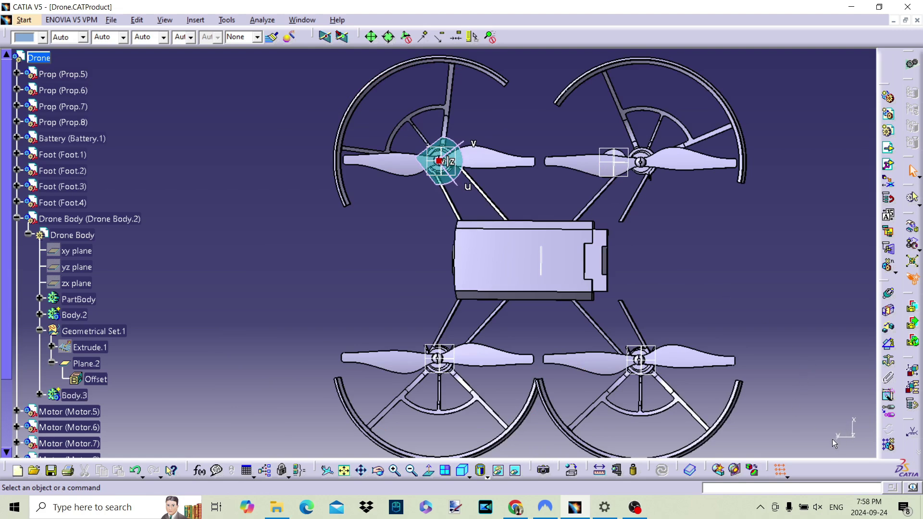
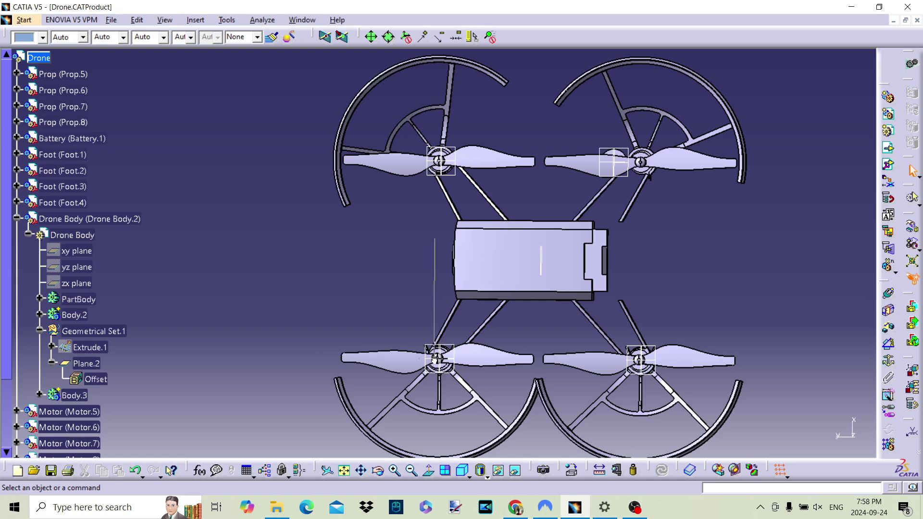
# Step: Rotate the bottom-left and bottom-right prop guards about their motor hubs
pyautogui.click(399, 409)
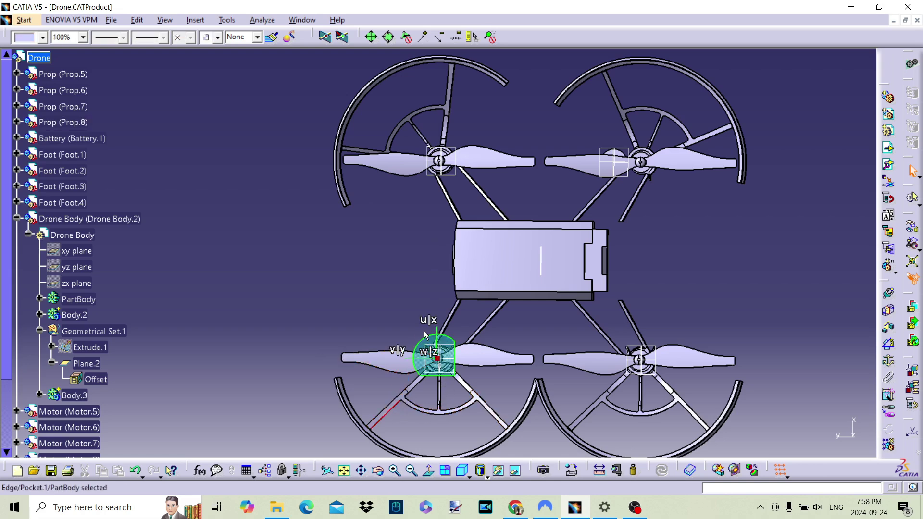
pyautogui.moveTo(427, 342); pyautogui.dragTo(447, 327)
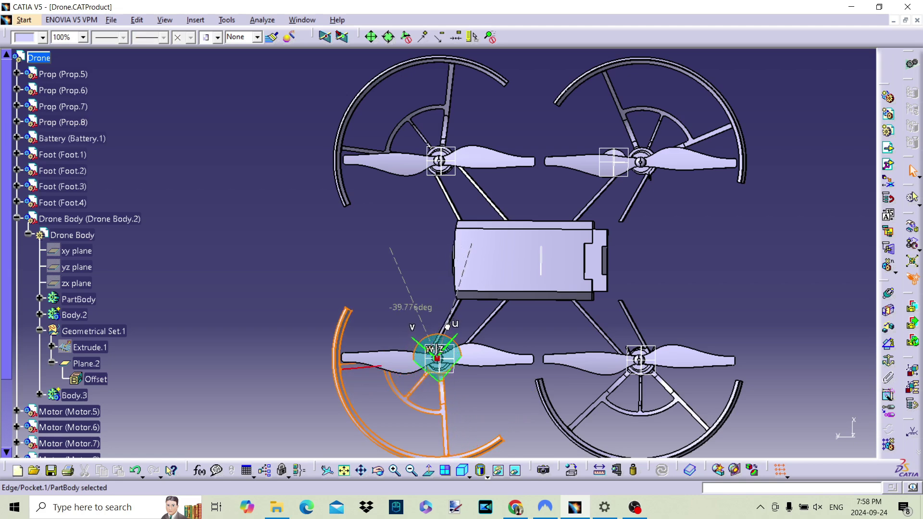
pyautogui.moveTo(448, 326); pyautogui.dragTo(447, 328)
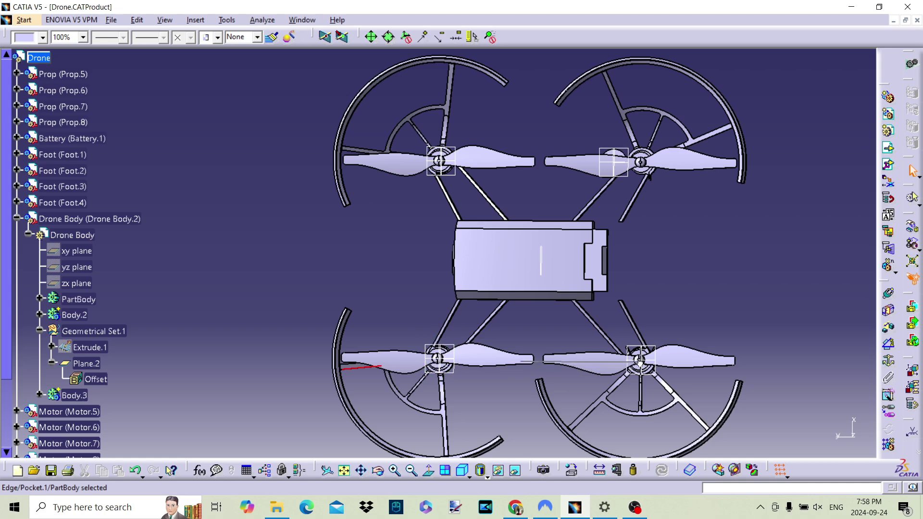
pyautogui.moveTo(636, 367); pyautogui.dragTo(637, 370)
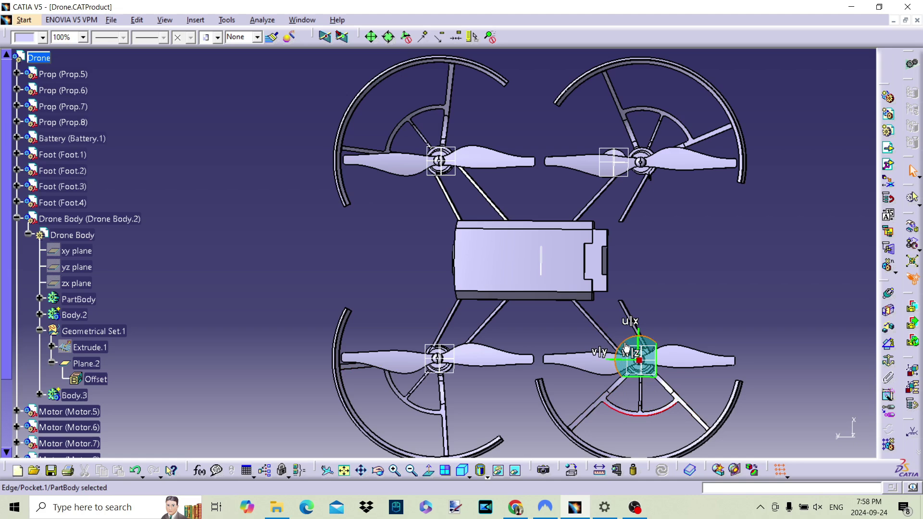
pyautogui.moveTo(626, 348); pyautogui.dragTo(620, 351)
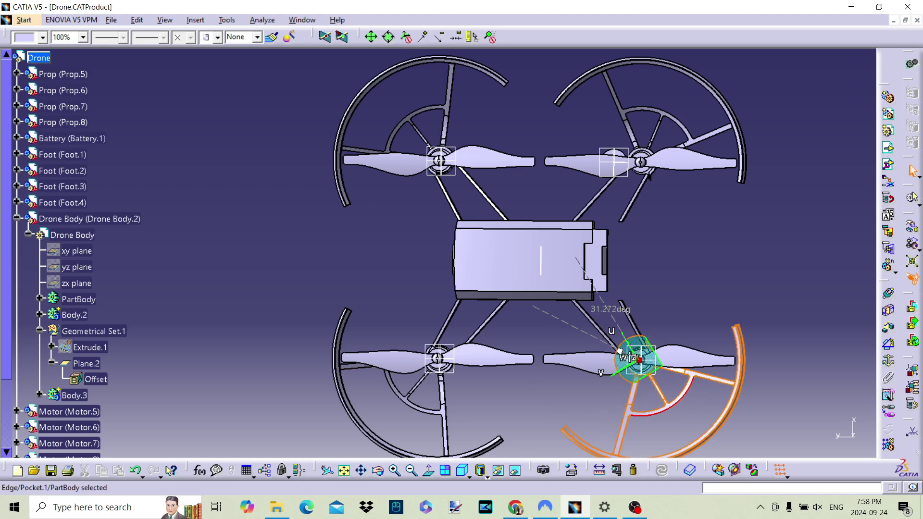
pyautogui.moveTo(620, 351); pyautogui.dragTo(621, 356)
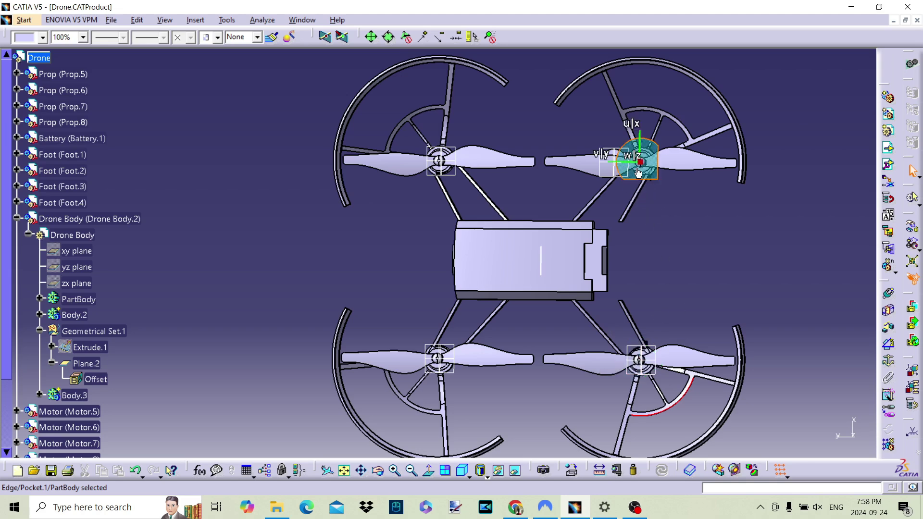
# Step: Pan to the upper guards and turn the upper-right prop guard about its hub
pyautogui.moveTo(649, 195); pyautogui.dragTo(678, 308, button='middle')
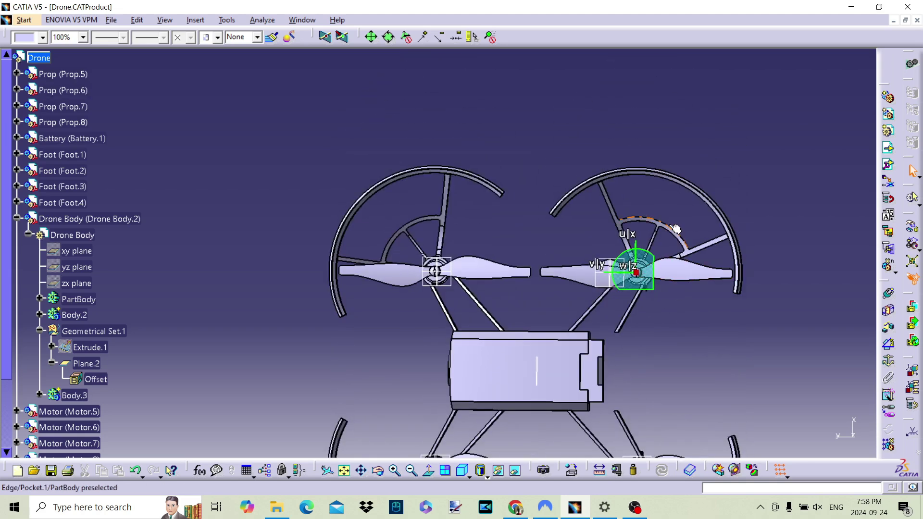
pyautogui.moveTo(649, 256); pyautogui.dragTo(657, 247)
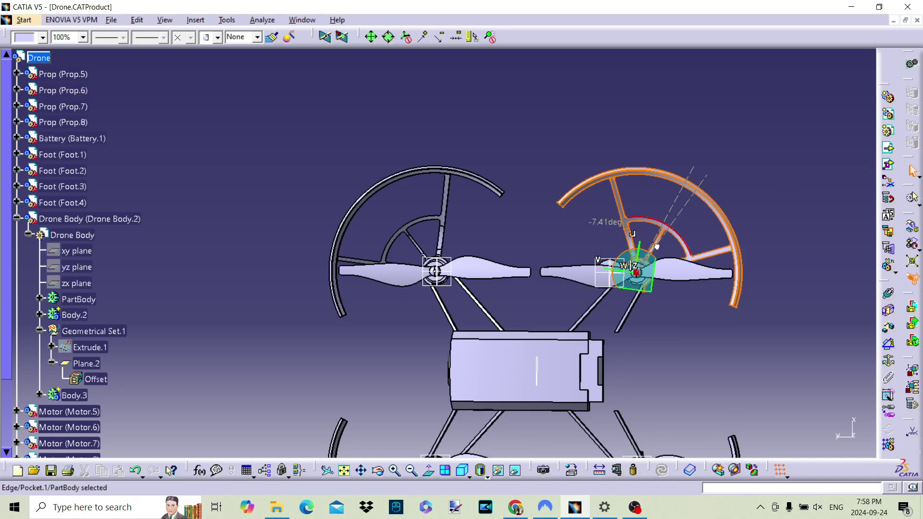
pyautogui.moveTo(656, 247); pyautogui.dragTo(664, 249)
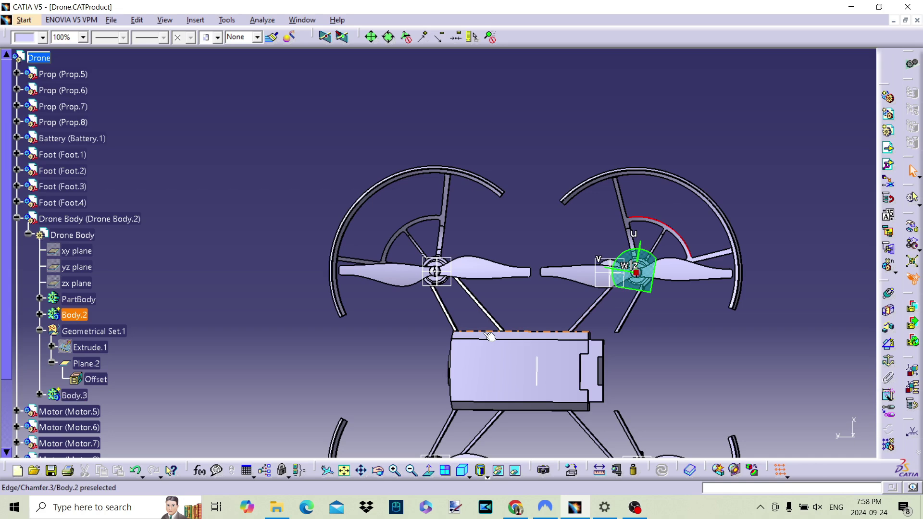
pyautogui.click(634, 290)
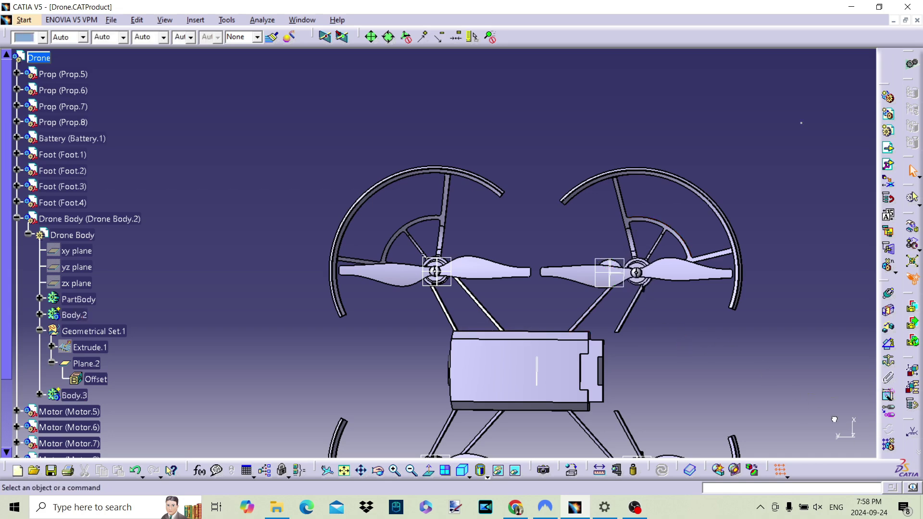
# Step: Orbit and zoom around the drone, collapsing the Drone Body branch in the specification tree
pyautogui.moveTo(530, 283)
pyautogui.mouseDown(button='middle')
pyautogui.moveTo(404, 275)
pyautogui.moveTo(602, 218)
pyautogui.mouseUp(button='middle')
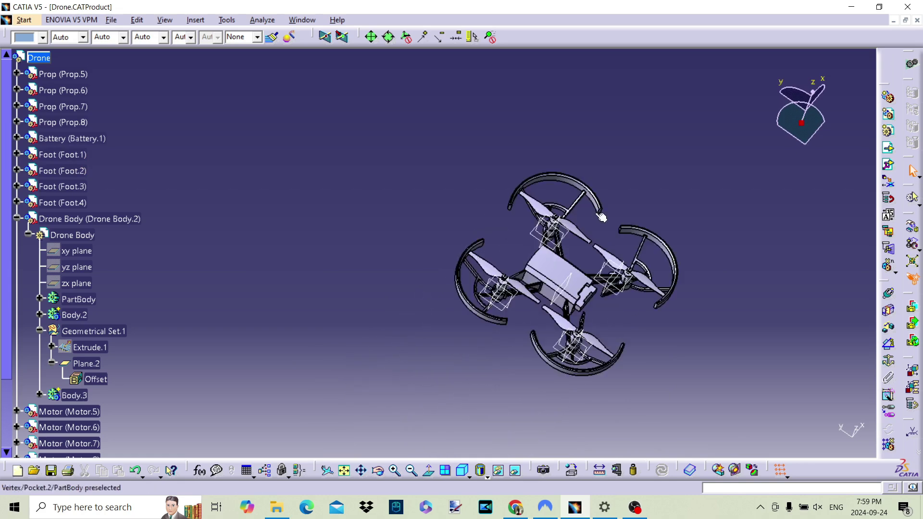
pyautogui.moveTo(695, 323); pyautogui.dragTo(337, 257, button='middle')
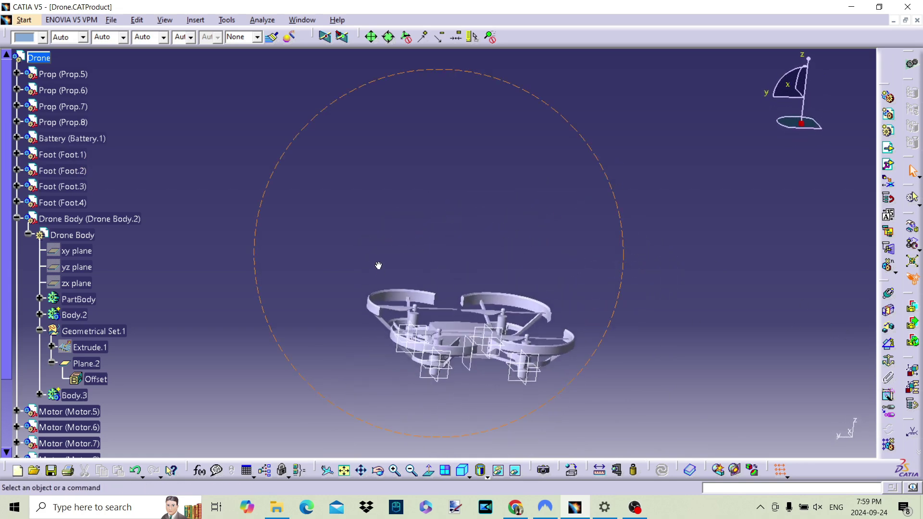
pyautogui.moveTo(337, 256)
pyautogui.mouseDown(button='middle')
pyautogui.moveTo(583, 406)
pyautogui.moveTo(582, 214)
pyautogui.moveTo(559, 408)
pyautogui.moveTo(552, 385)
pyautogui.moveTo(578, 368)
pyautogui.mouseUp(button='middle')
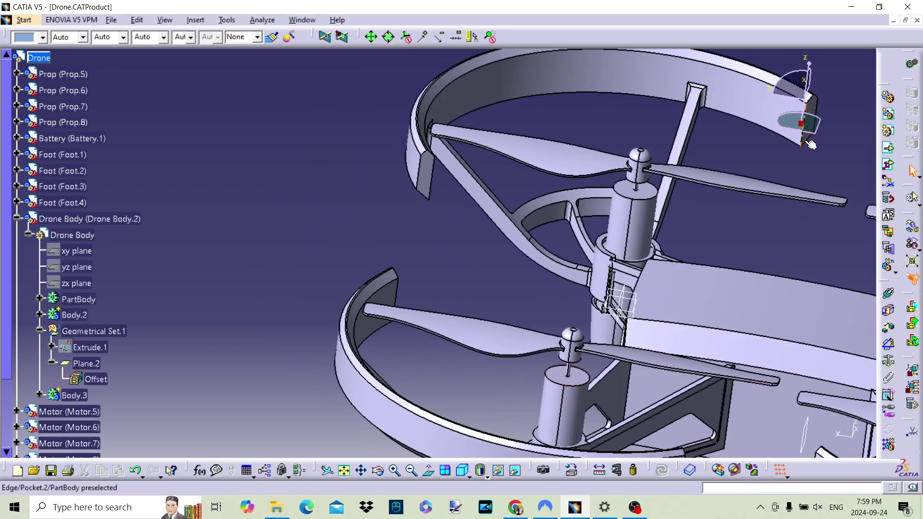
pyautogui.click(16, 219)
pyautogui.moveTo(432, 301)
pyautogui.mouseDown(button='middle')
pyautogui.moveTo(490, 250)
pyautogui.moveTo(572, 356)
pyautogui.mouseUp(button='middle')
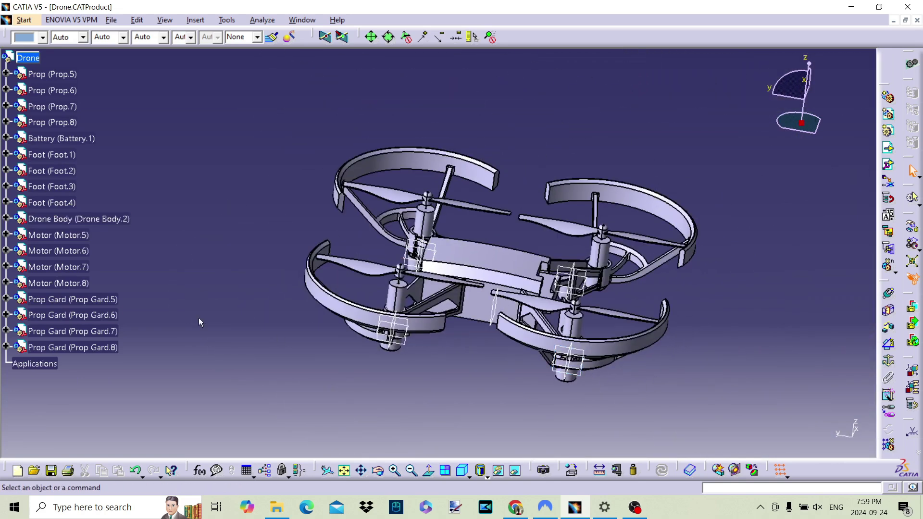
# Step: Save the Drone assembly, confirming the save warning with OK
pyautogui.click(111, 20)
pyautogui.click(117, 102)
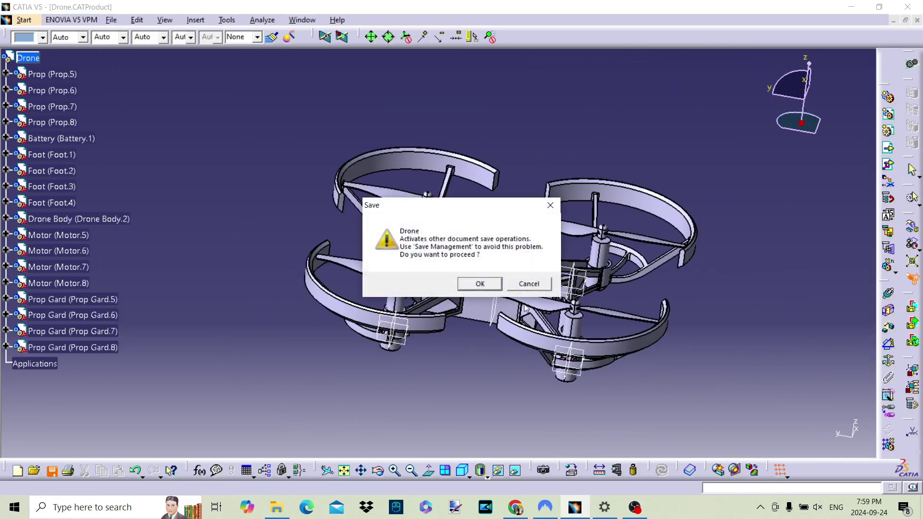
pyautogui.click(480, 285)
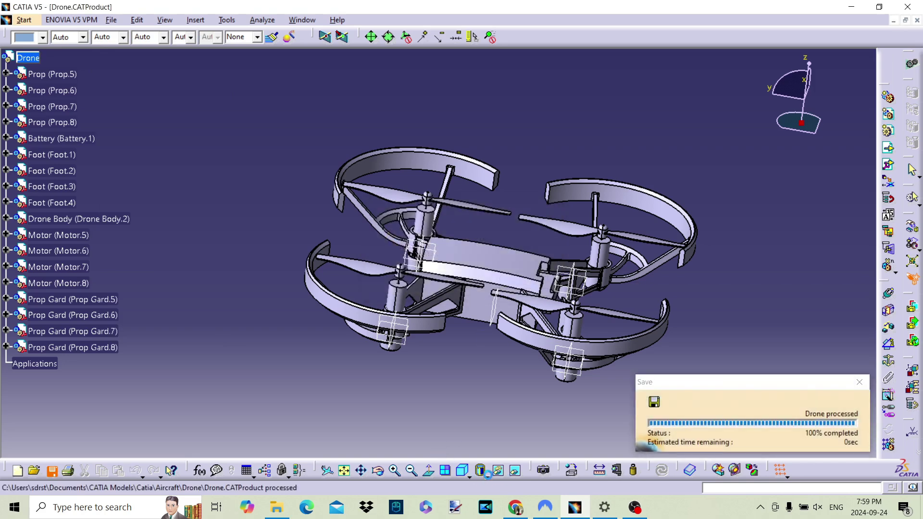
# Step: Switch to Shading with Material and orbit the drone to review it from several angles
pyautogui.click(484, 476)
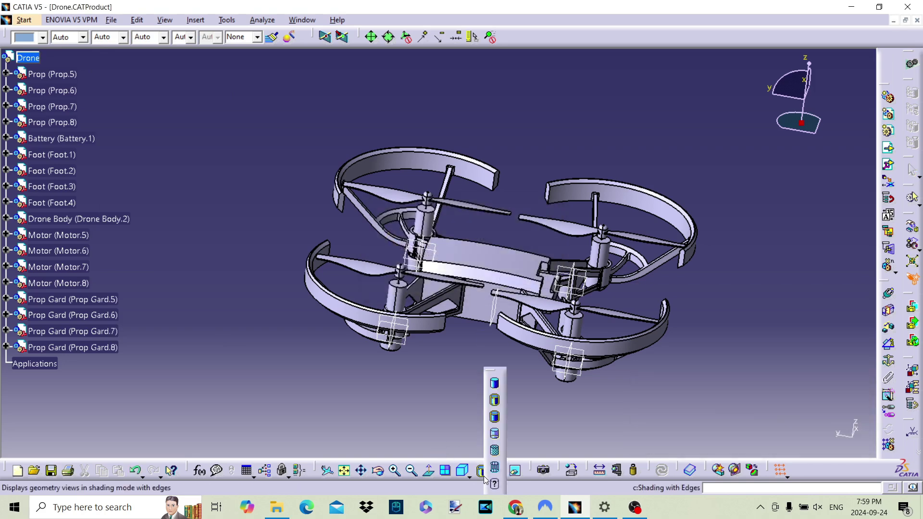
pyautogui.click(494, 450)
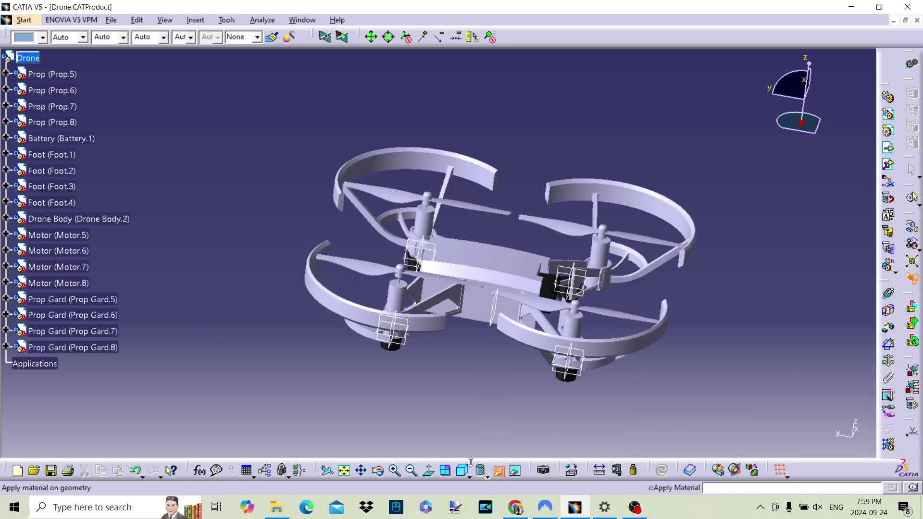
pyautogui.moveTo(631, 389)
pyautogui.mouseDown(button='middle')
pyautogui.moveTo(645, 394)
pyautogui.moveTo(534, 316)
pyautogui.mouseUp(button='middle')
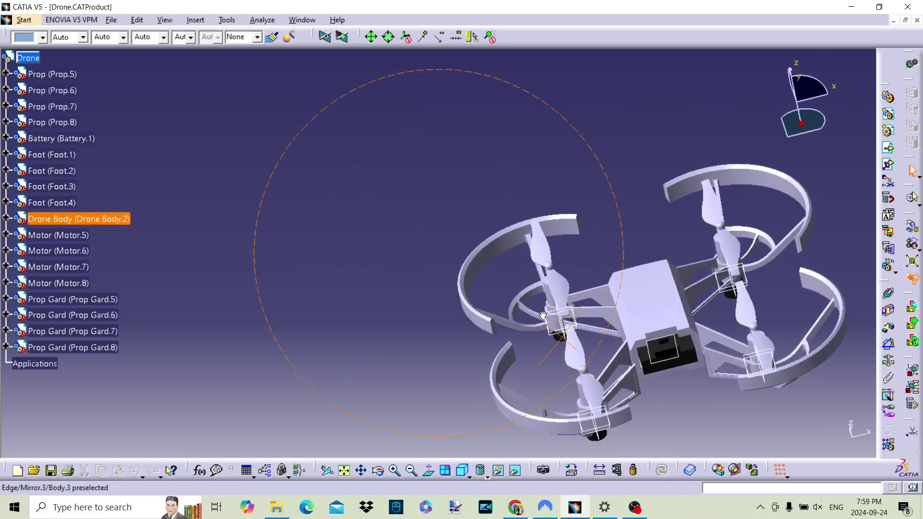
pyautogui.moveTo(534, 316); pyautogui.dragTo(173, 178, button='middle')
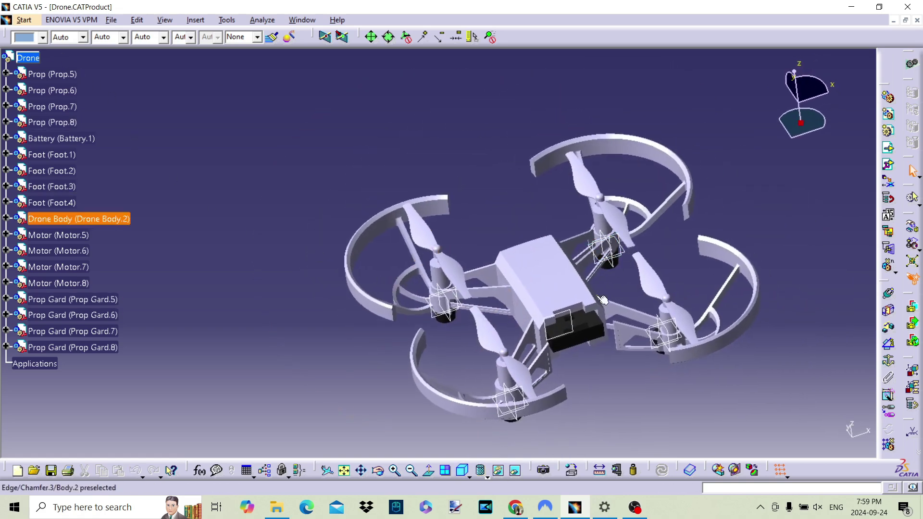
pyautogui.moveTo(597, 291)
pyautogui.mouseDown(button='middle')
pyautogui.moveTo(571, 316)
pyautogui.moveTo(288, 250)
pyautogui.mouseUp(button='middle')
pyautogui.click(33, 59)
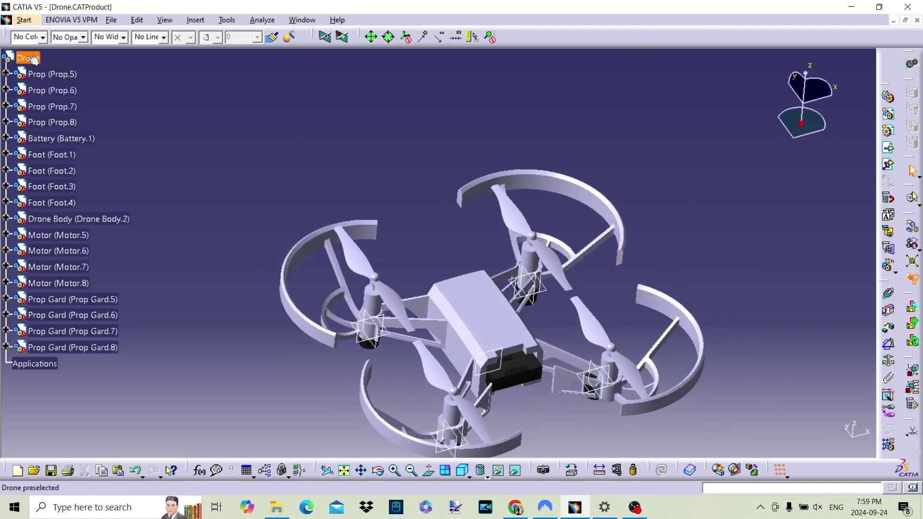
pyautogui.click(395, 174)
pyautogui.moveTo(395, 174)
pyautogui.mouseDown(button='middle')
pyautogui.moveTo(542, 213)
pyautogui.moveTo(439, 391)
pyautogui.mouseUp(button='middle')
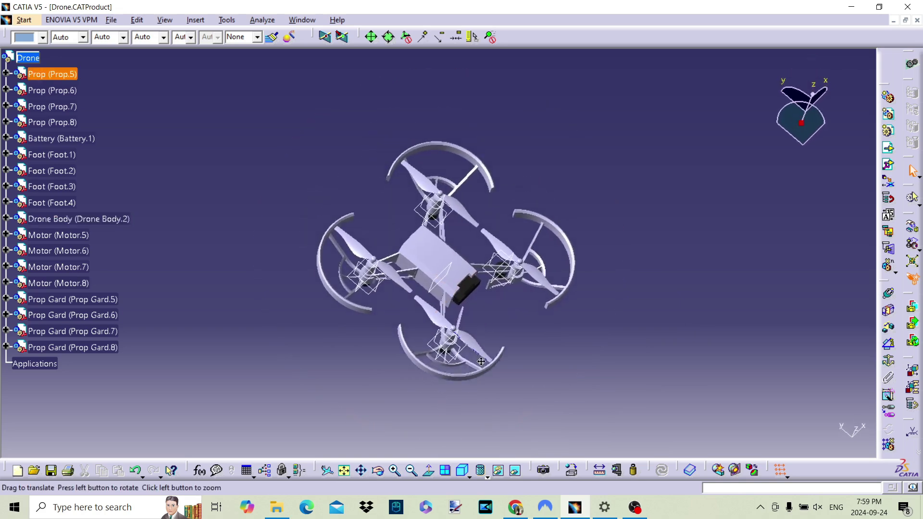
pyautogui.click(485, 473)
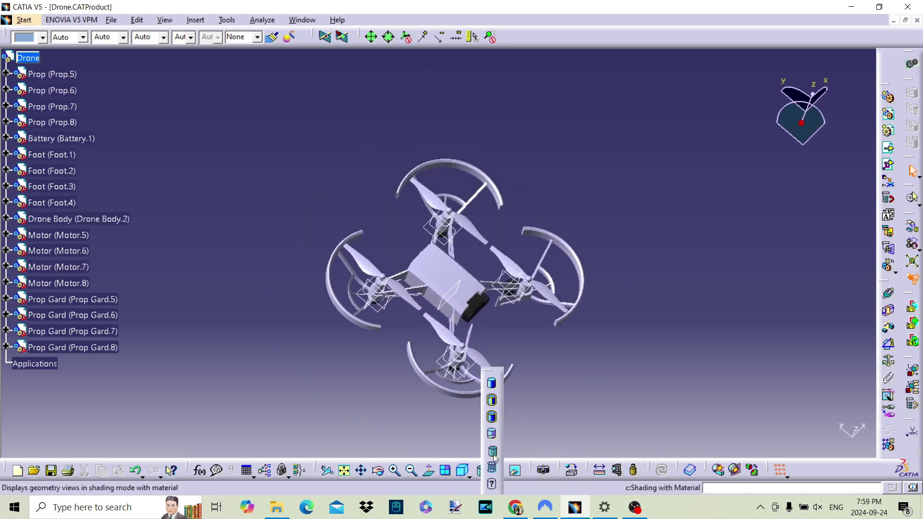
# Step: Reapply Shading with Material and zoom in on the floating Foot.4 from above
pyautogui.click(492, 452)
pyautogui.moveTo(578, 376)
pyautogui.mouseDown(button='middle')
pyautogui.moveTo(534, 375)
pyautogui.moveTo(677, 221)
pyautogui.mouseUp(button='middle')
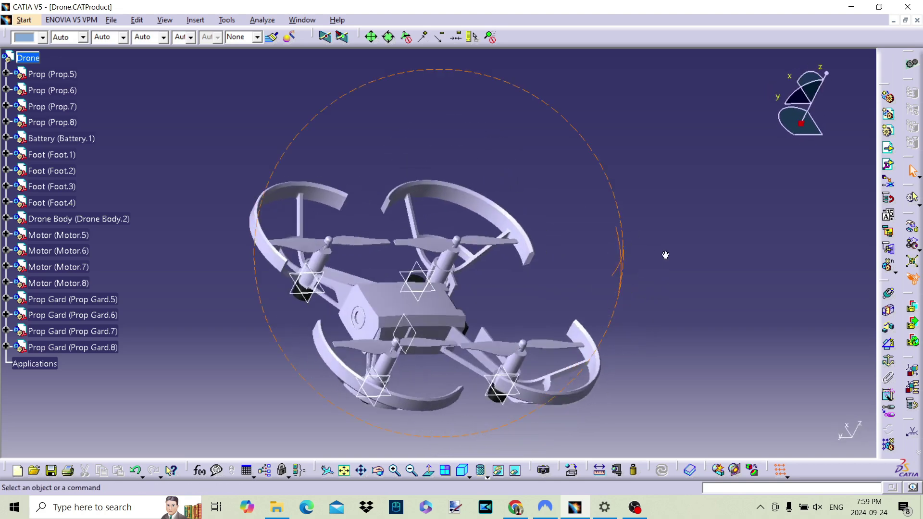
pyautogui.moveTo(677, 221)
pyautogui.mouseDown(button='middle')
pyautogui.moveTo(433, 380)
pyautogui.moveTo(433, 327)
pyautogui.moveTo(412, 304)
pyautogui.mouseUp(button='middle')
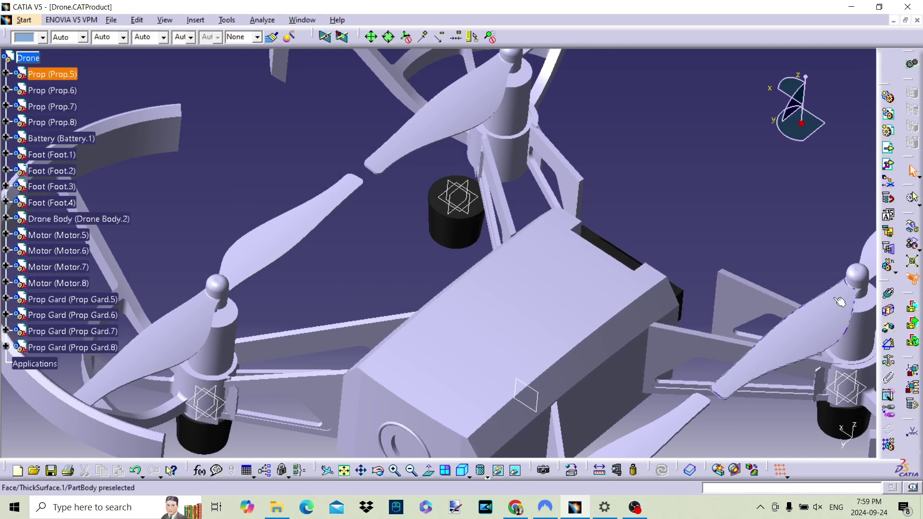
# Step: Snap Foot.4's axis onto its motor's axis so it sits under that motor
pyautogui.click(452, 238)
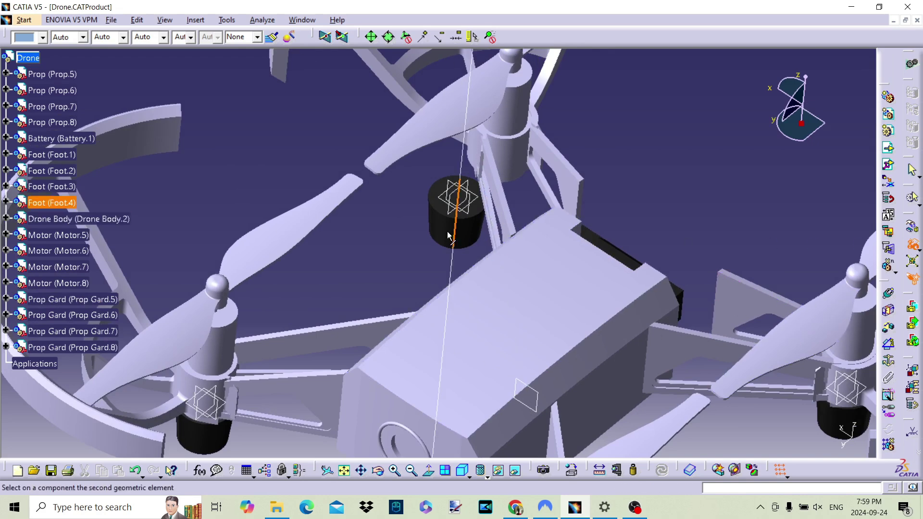
pyautogui.click(511, 161)
pyautogui.click(713, 182)
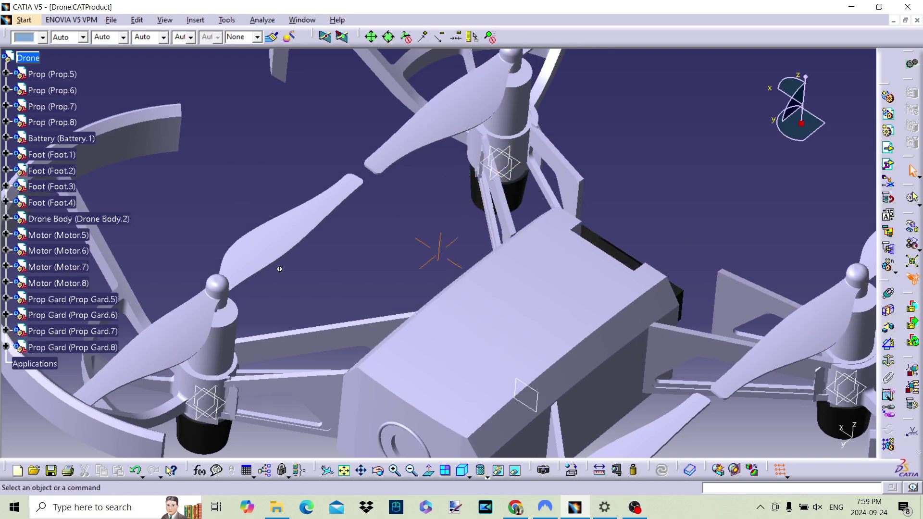
pyautogui.click(344, 469)
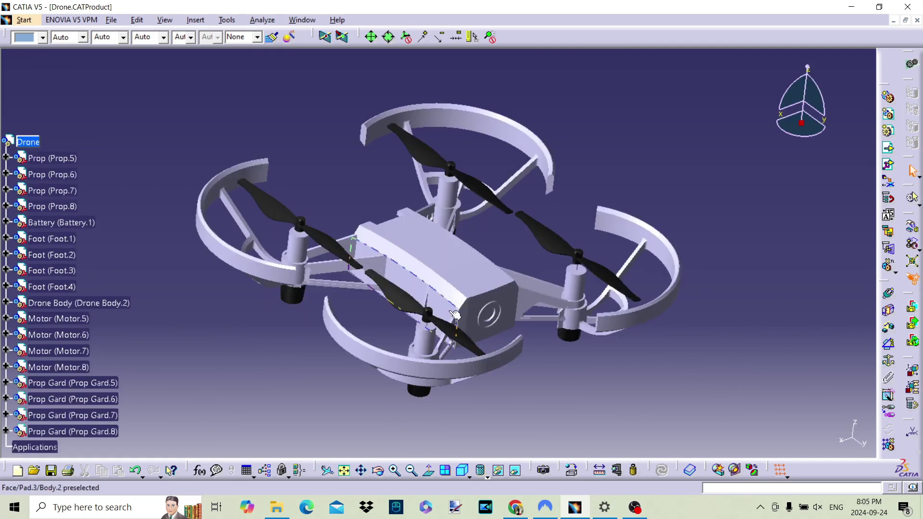
pyautogui.click(571, 469)
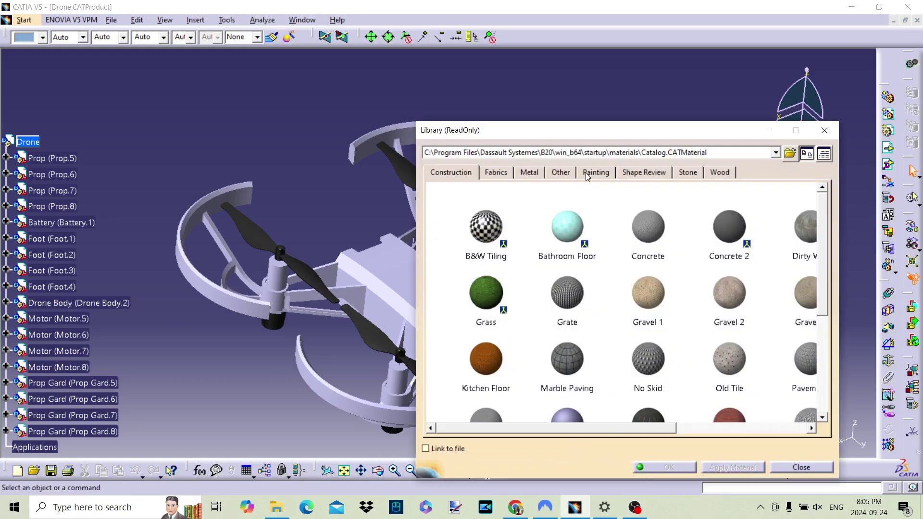
# Step: Apply the Dark Grey paint material to prop guards Prop Gard.5–8
pyautogui.click(591, 173)
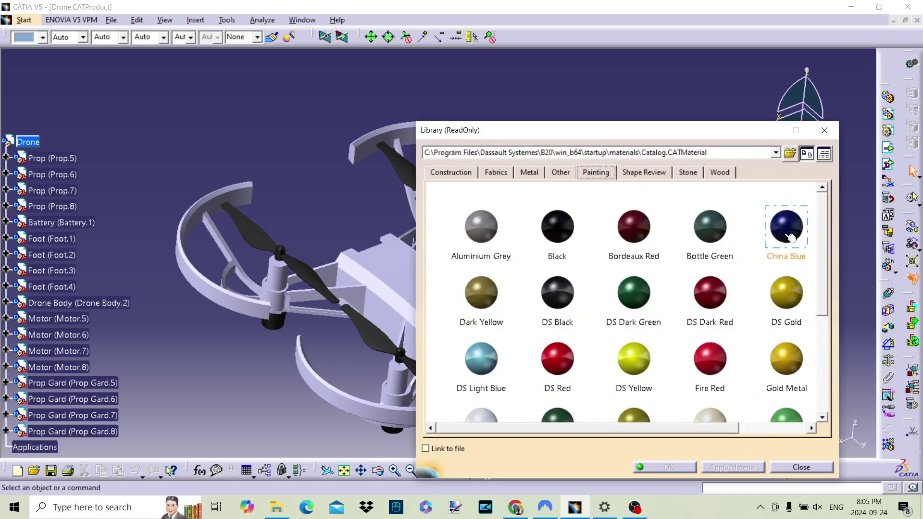
pyautogui.moveTo(612, 429); pyautogui.dragTo(732, 428)
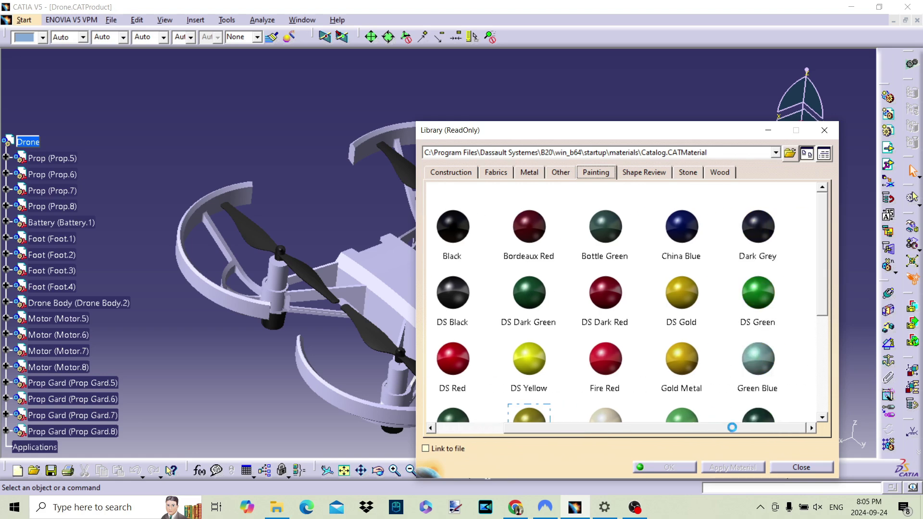
pyautogui.click(766, 241)
pyautogui.moveTo(762, 237); pyautogui.dragTo(188, 222)
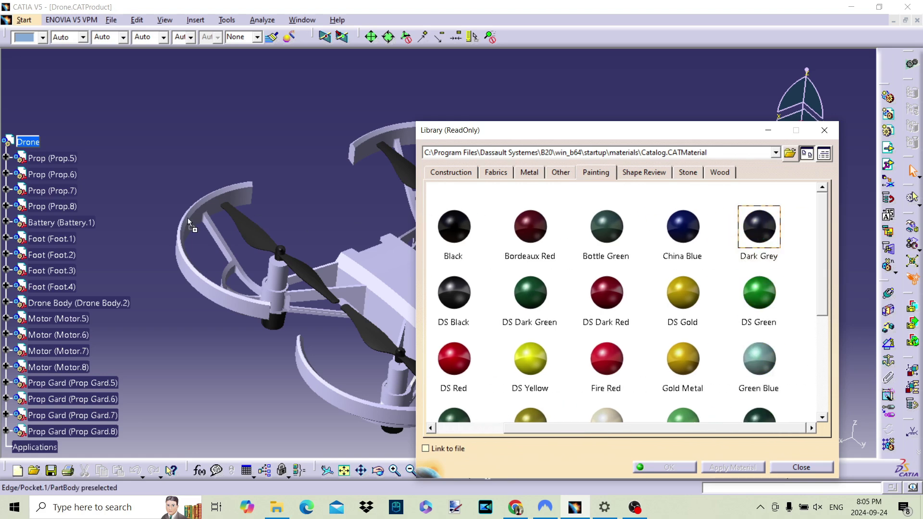
pyautogui.moveTo(92, 181); pyautogui.dragTo(70, 382)
pyautogui.click(774, 226)
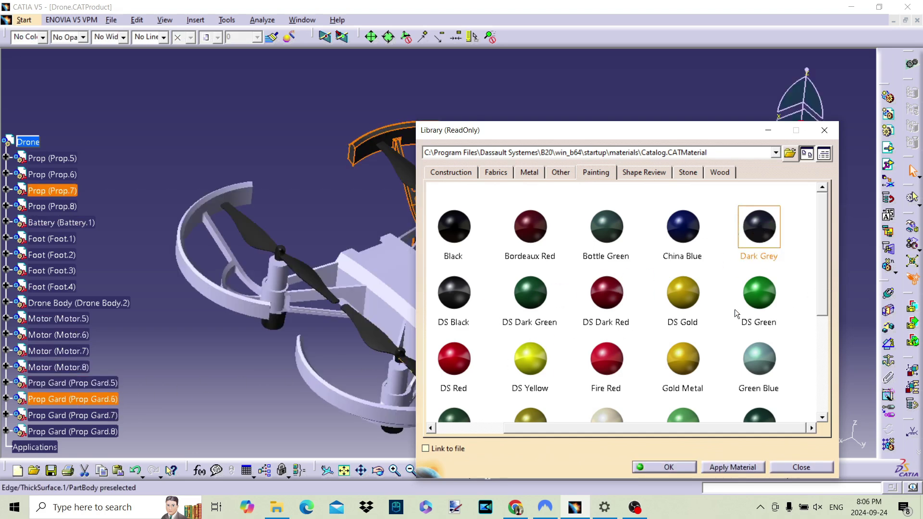
pyautogui.moveTo(767, 238); pyautogui.dragTo(103, 413)
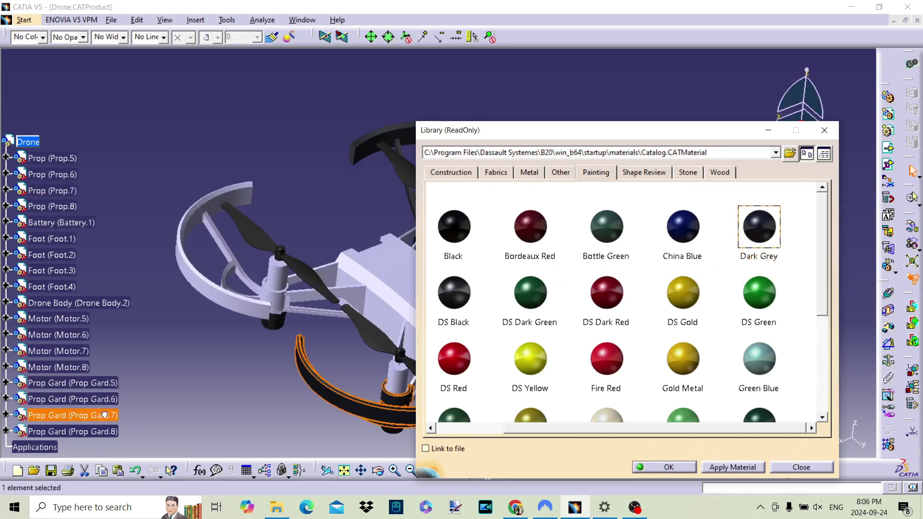
pyautogui.moveTo(784, 242); pyautogui.dragTo(98, 433)
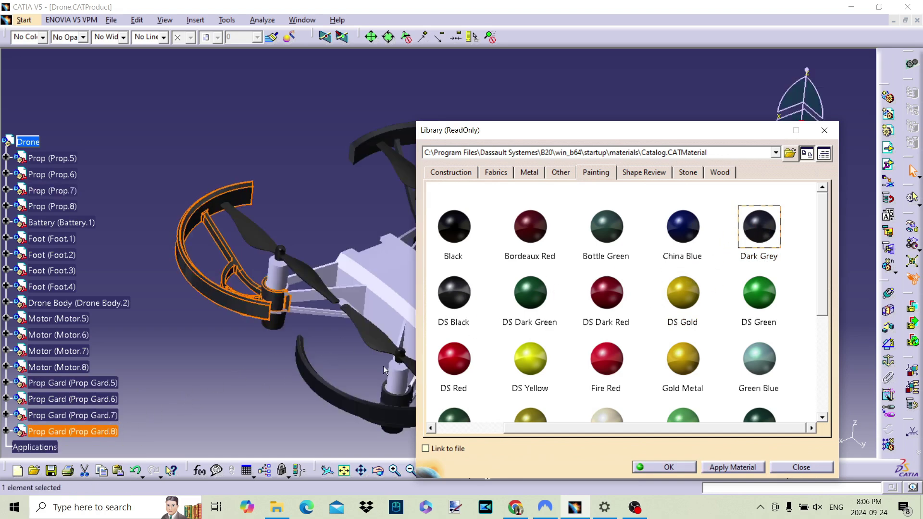
# Step: Apply Silver Grey to motors Motor.5, Motor.6, Motor.7 and Motor.8
pyautogui.scroll(-2, 599, 349)
pyautogui.scroll(-3, 599, 349)
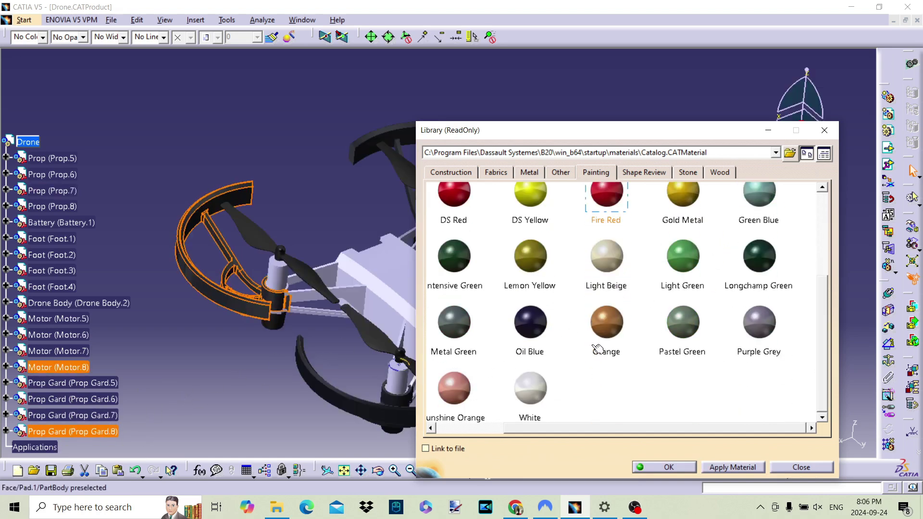
pyautogui.moveTo(591, 430); pyautogui.dragTo(497, 426)
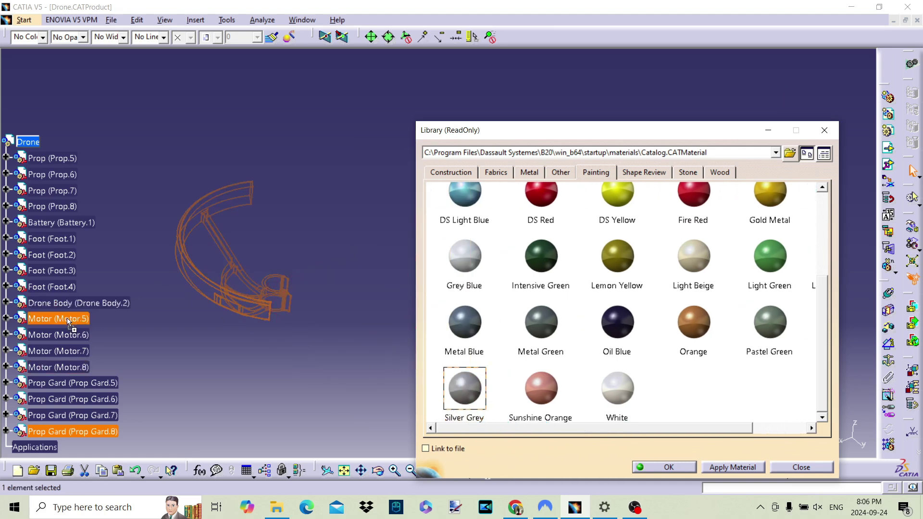
pyautogui.moveTo(476, 393); pyautogui.dragTo(72, 319)
pyautogui.moveTo(464, 387); pyautogui.dragTo(72, 334)
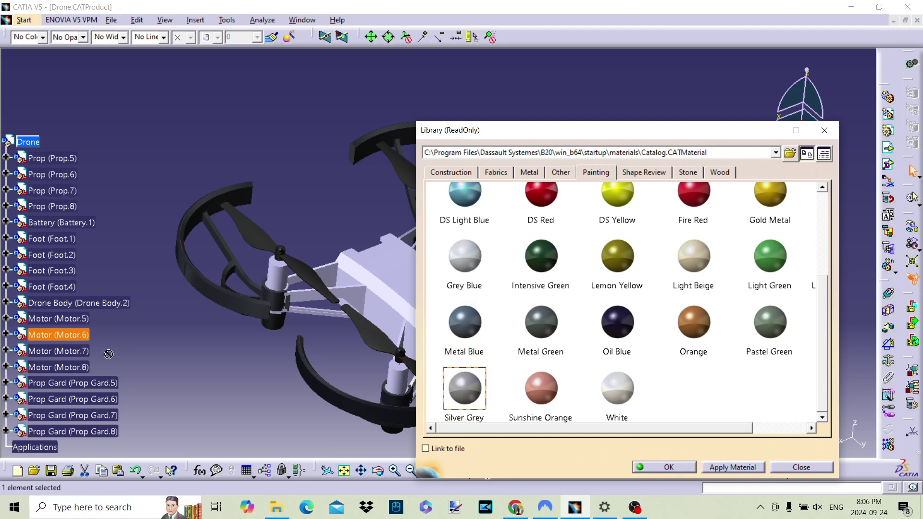
pyautogui.moveTo(459, 390); pyautogui.dragTo(109, 354)
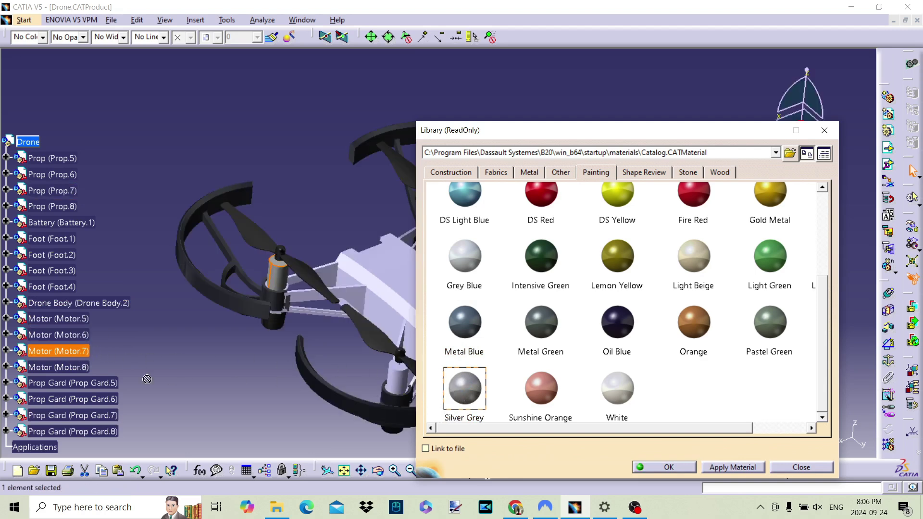
pyautogui.moveTo(171, 380); pyautogui.dragTo(107, 366)
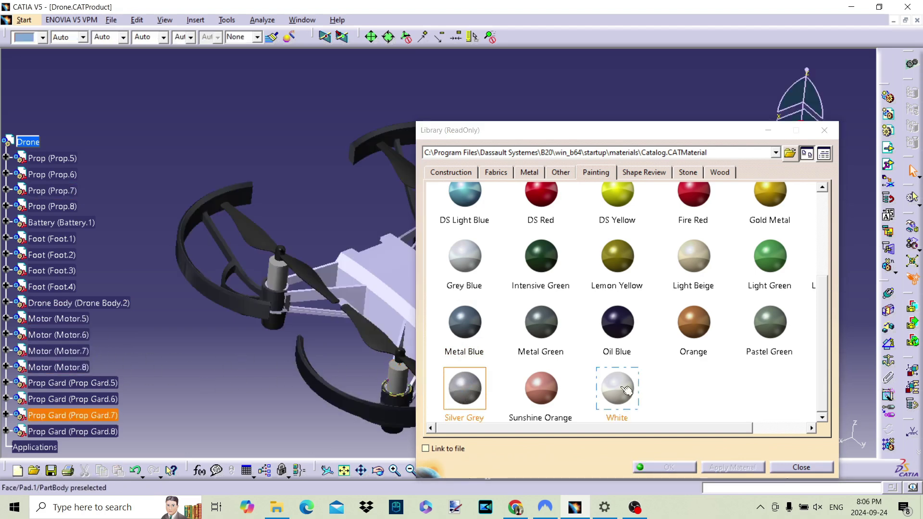
# Step: Select Drone Body in the tree and pan the view to show the body
pyautogui.scroll(2, 737, 357)
pyautogui.scroll(3, 737, 356)
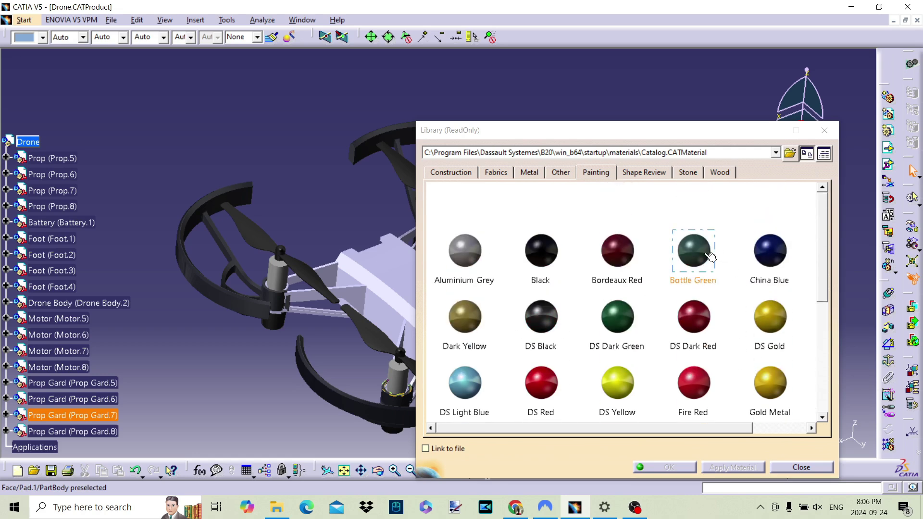
pyautogui.moveTo(705, 428); pyautogui.dragTo(785, 426)
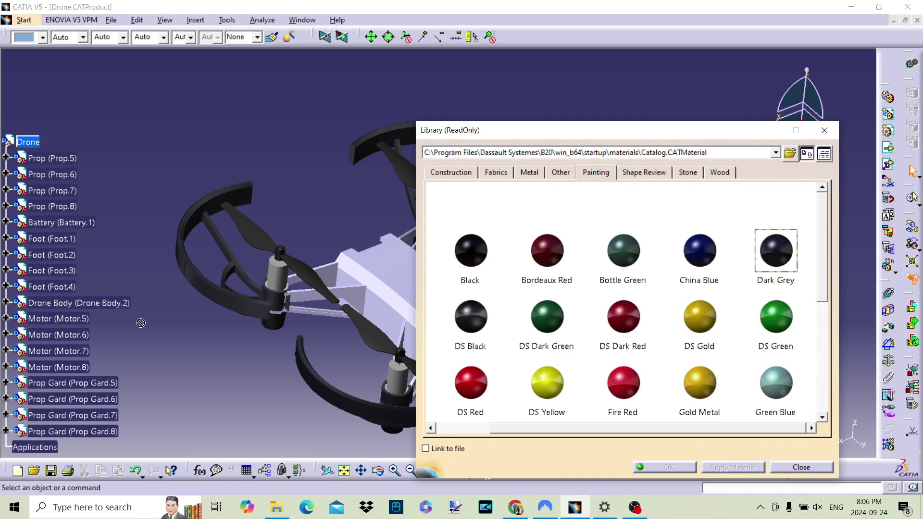
pyautogui.click(105, 303)
pyautogui.moveTo(241, 361)
pyautogui.mouseDown(button='middle')
pyautogui.moveTo(226, 294)
pyautogui.moveTo(235, 331)
pyautogui.moveTo(305, 322)
pyautogui.mouseUp(button='middle')
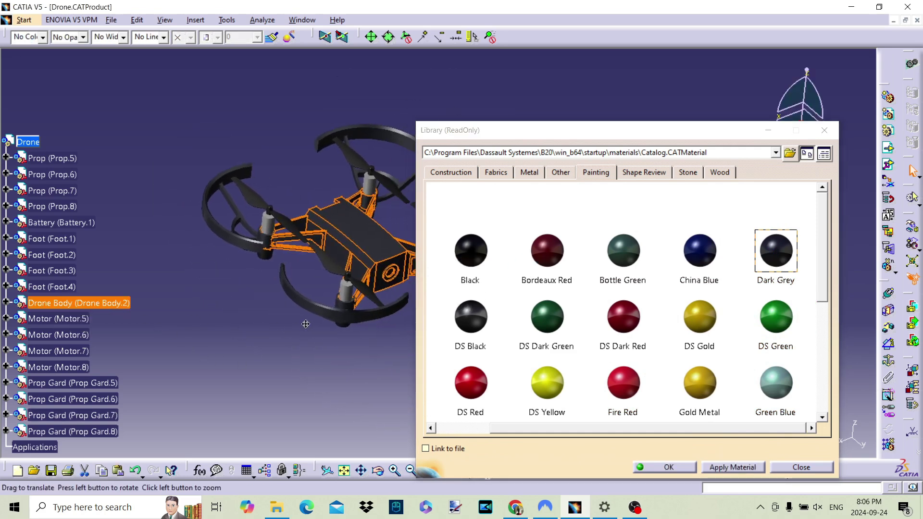
pyautogui.click(332, 373)
# Step: Apply China Blue from the Painting list to Drone Body and confirm with OK
pyautogui.click(817, 476)
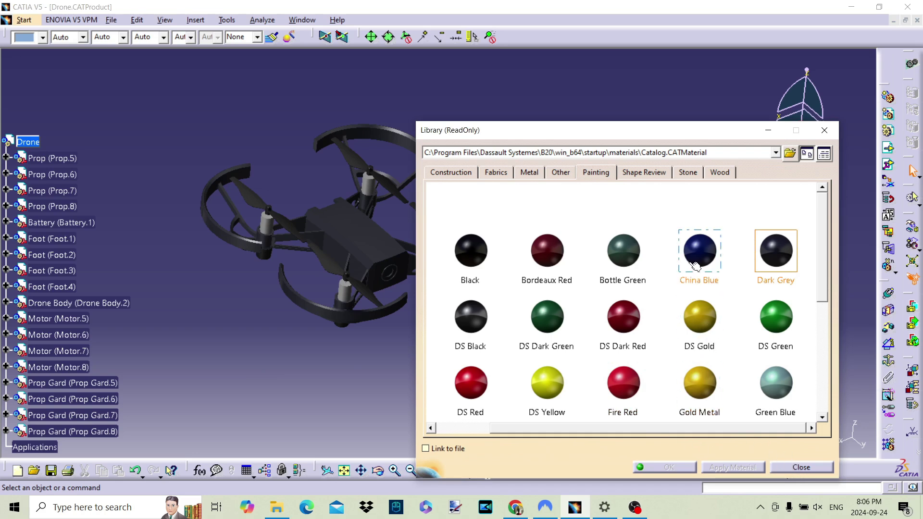
pyautogui.scroll(-1, 625, 358)
pyautogui.scroll(1, 625, 359)
pyautogui.click(700, 253)
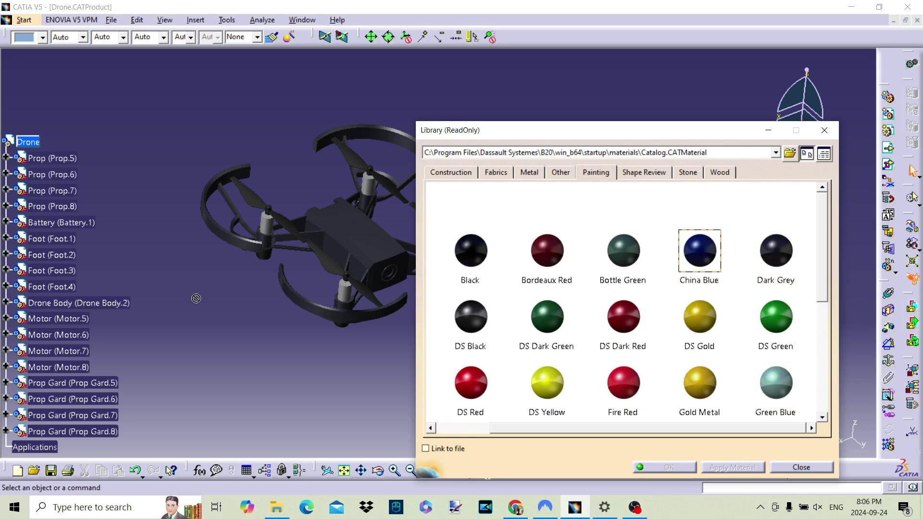
pyautogui.click(114, 305)
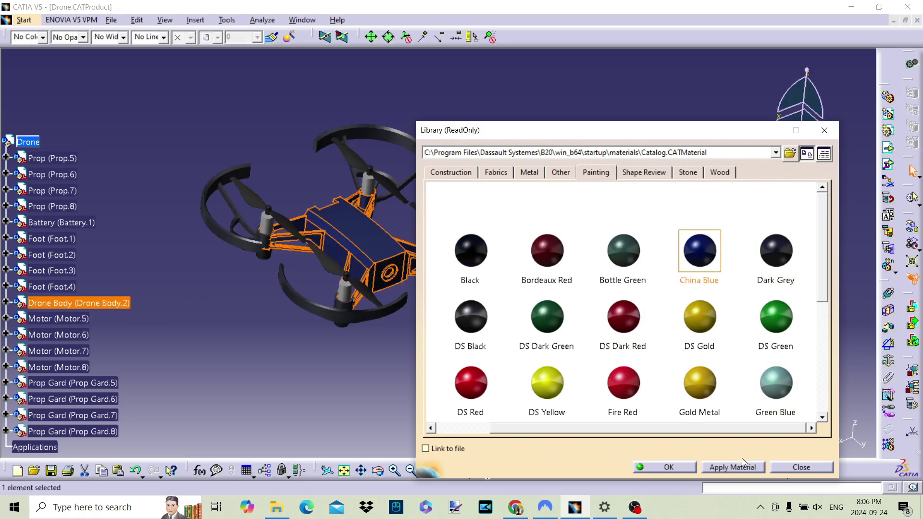
pyautogui.click(678, 467)
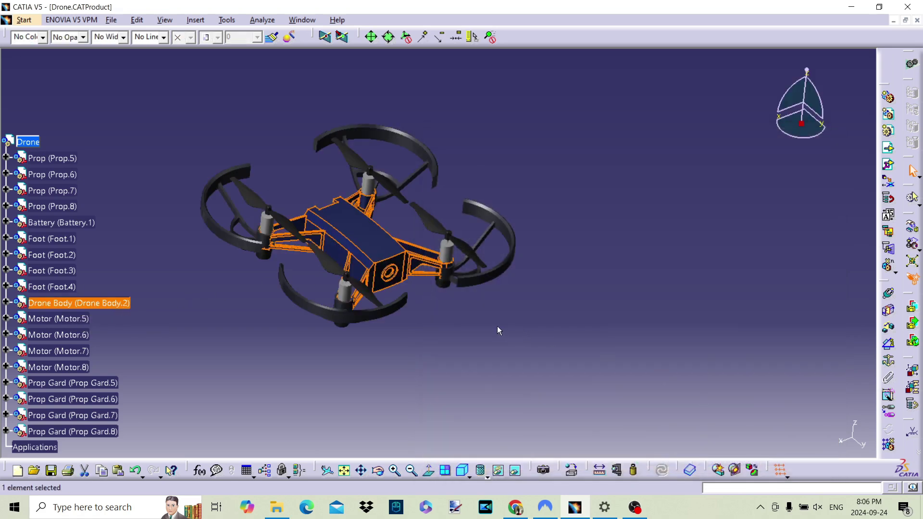
# Step: Zoom toward the drone's front to inspect the China Blue body, then reopen the material library
pyautogui.moveTo(508, 331); pyautogui.dragTo(269, 336, button='middle')
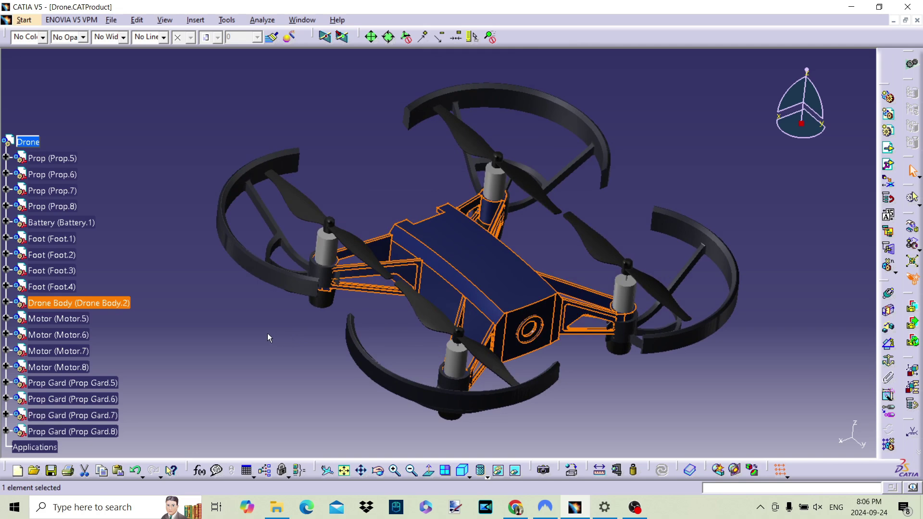
pyautogui.moveTo(533, 346)
pyautogui.mouseDown(button='middle')
pyautogui.moveTo(530, 332)
pyautogui.moveTo(600, 381)
pyautogui.mouseUp(button='middle')
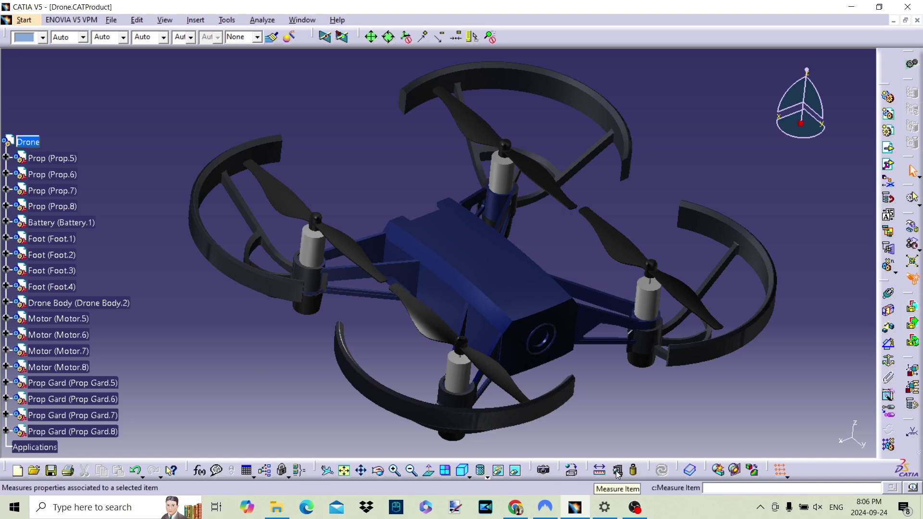
pyautogui.click(572, 471)
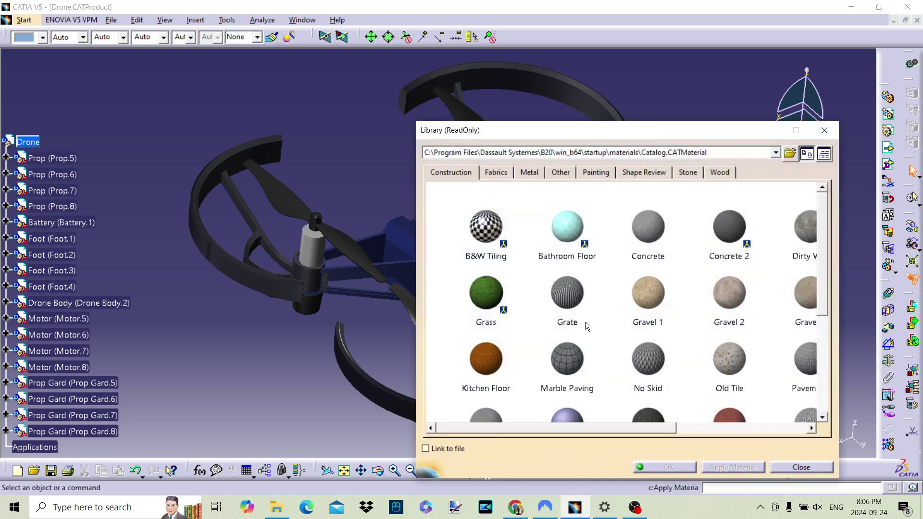
# Step: Browse the Metal materials list in the library to locate Chroma
pyautogui.click(528, 173)
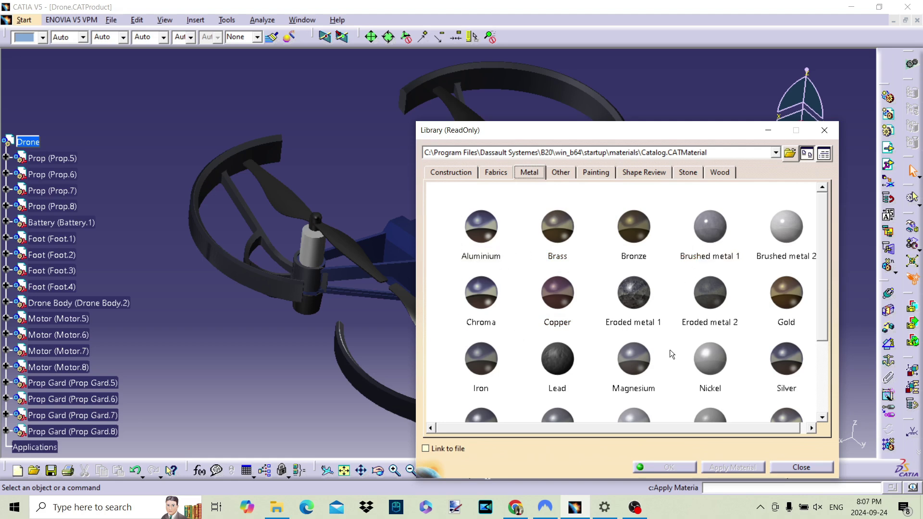
pyautogui.scroll(-1, 672, 355)
pyautogui.scroll(-1, 671, 355)
pyautogui.scroll(-1, 671, 355)
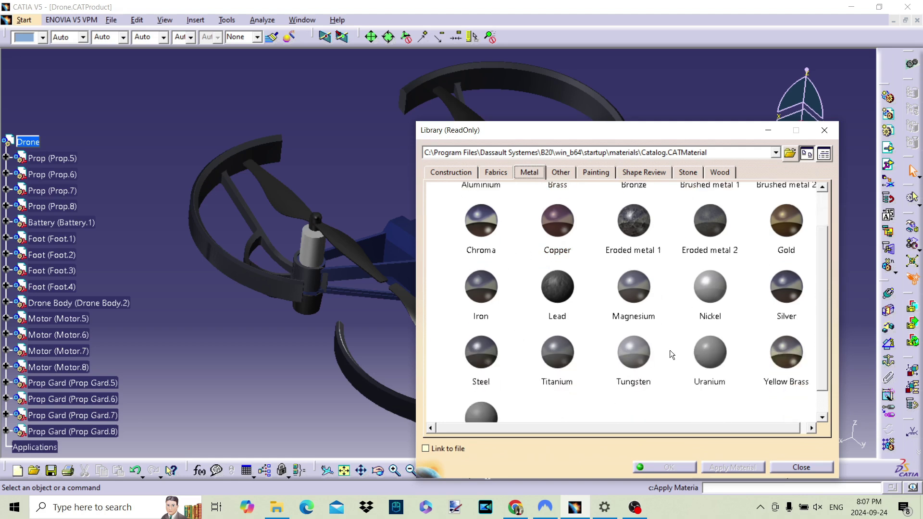
pyautogui.scroll(-1, 672, 355)
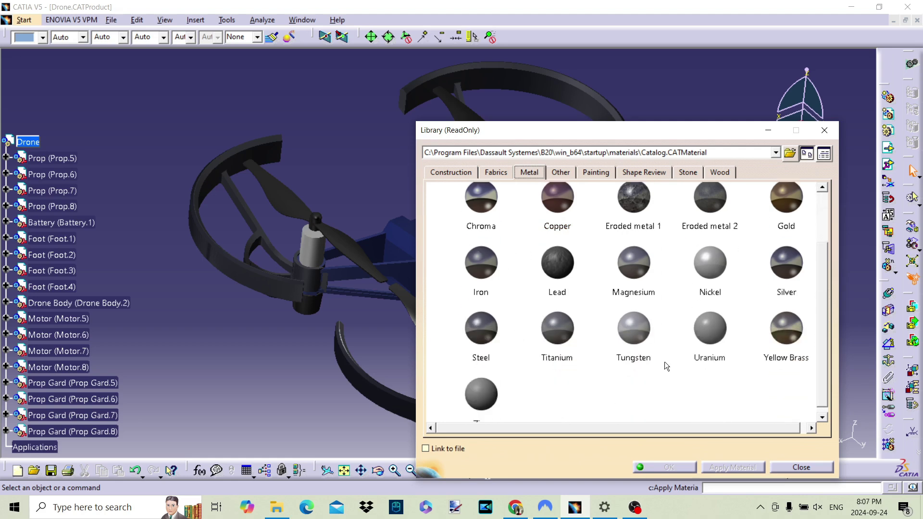
pyautogui.click(631, 361)
pyautogui.scroll(1, 631, 362)
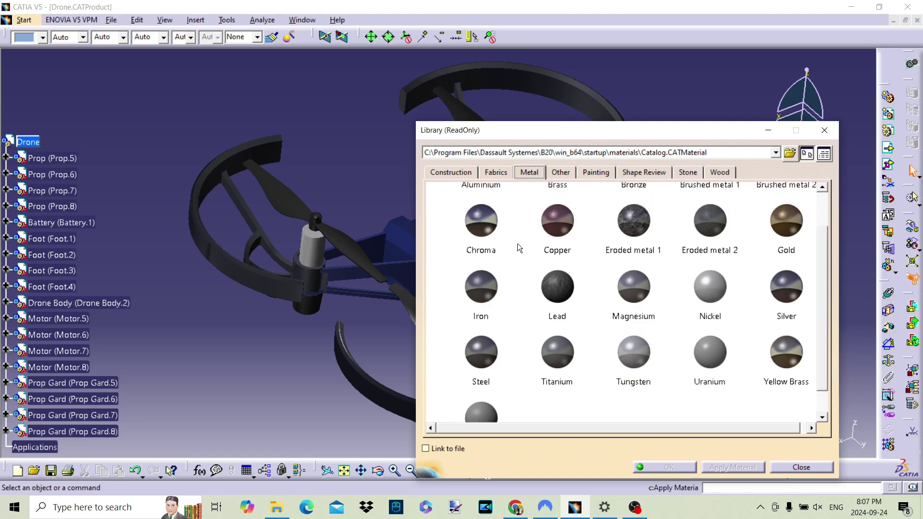
# Step: Apply Chroma to Motor.5–8 and close the library with OK
pyautogui.moveTo(489, 224)
pyautogui.mouseDown()
pyautogui.moveTo(443, 220)
pyautogui.moveTo(53, 319)
pyautogui.moveTo(291, 246)
pyautogui.moveTo(67, 336)
pyautogui.mouseUp()
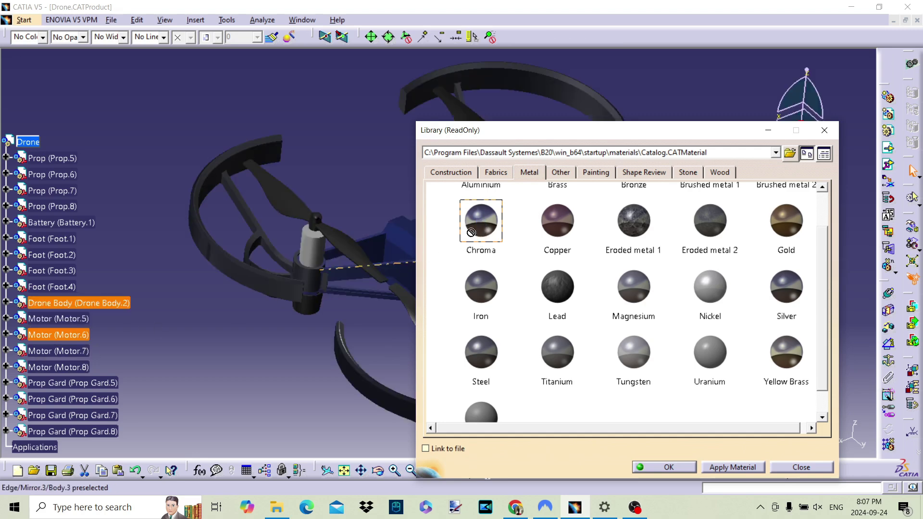
pyautogui.moveTo(471, 232); pyautogui.dragTo(76, 352)
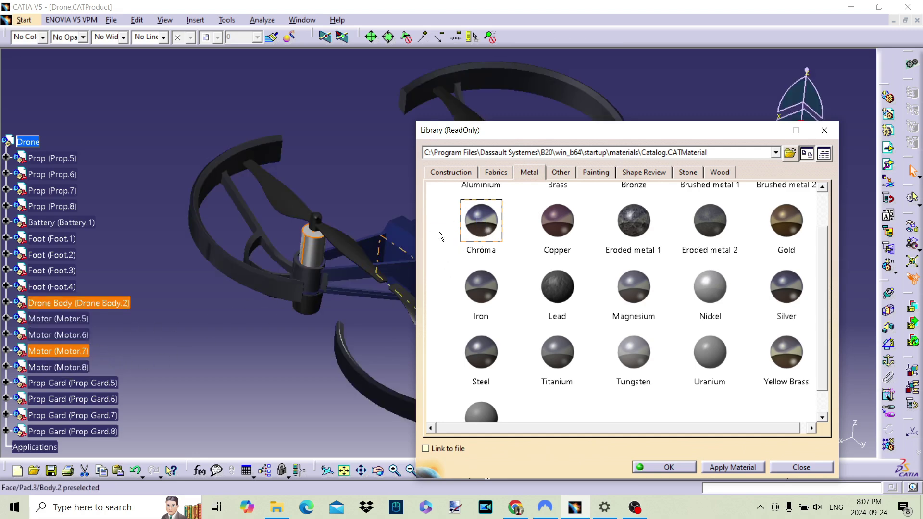
pyautogui.moveTo(481, 222); pyautogui.dragTo(83, 368)
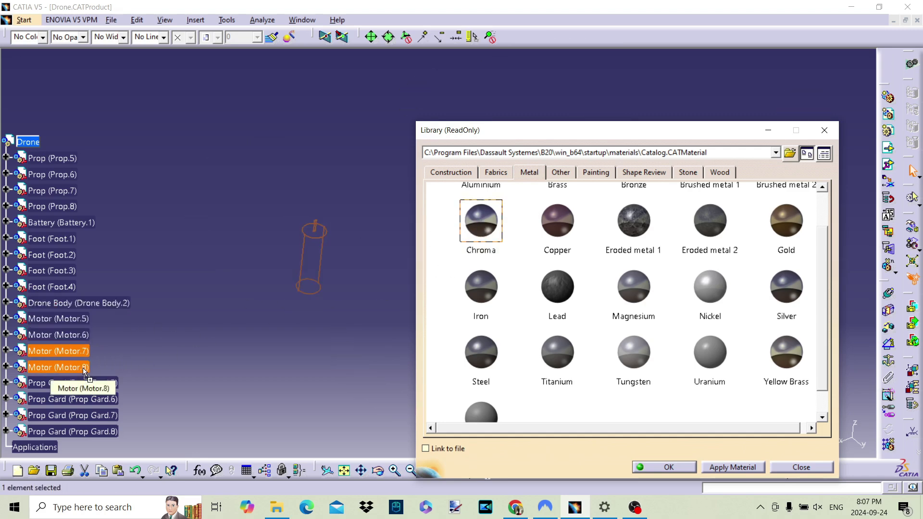
pyautogui.click(664, 467)
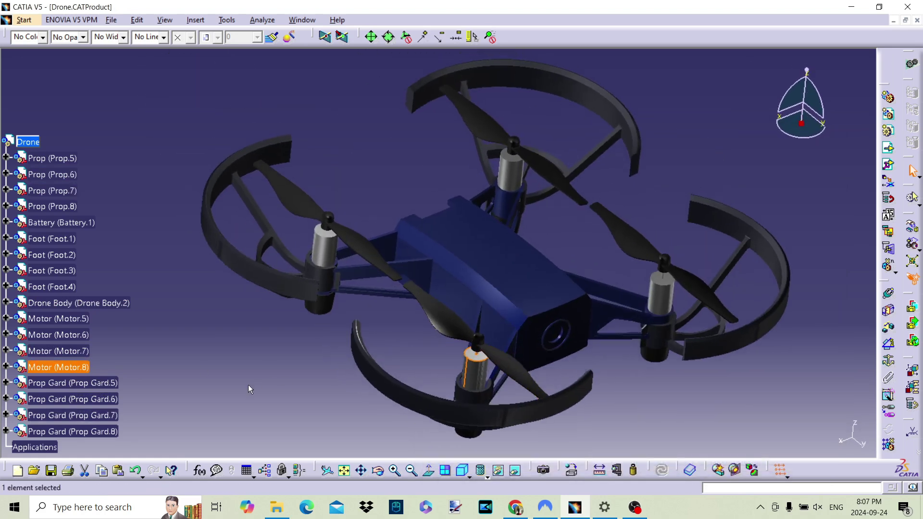
pyautogui.click(248, 384)
pyautogui.moveTo(439, 375); pyautogui.dragTo(439, 358, button='middle')
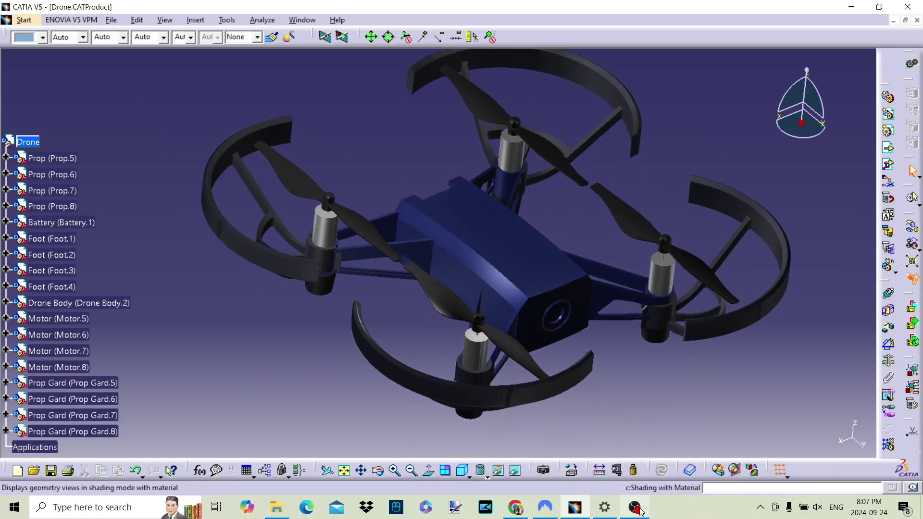
# Step: Render the drone in the grey floor-grid scene, reorienting it before re-rendering
pyautogui.click(546, 473)
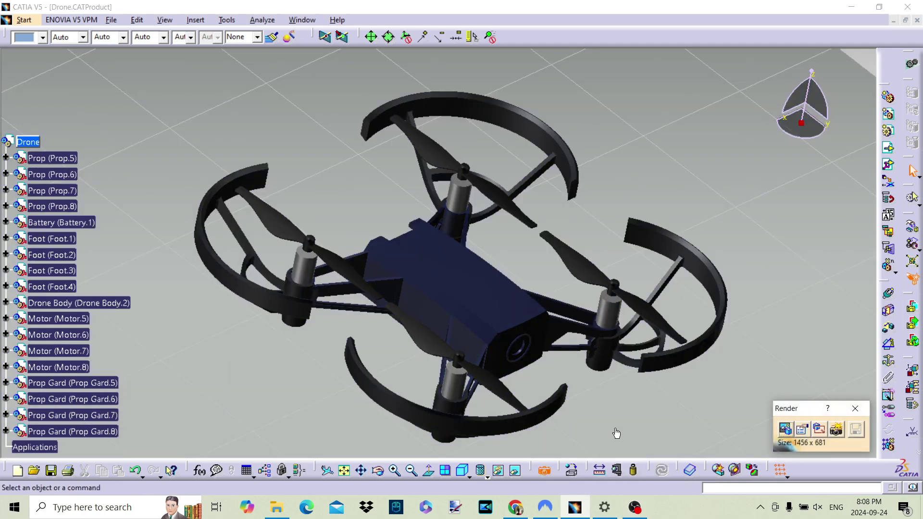
pyautogui.click(839, 432)
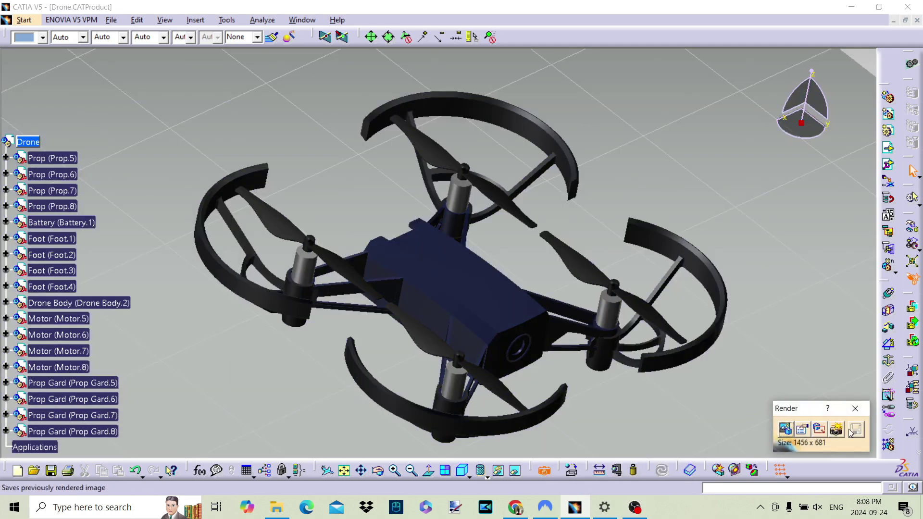
pyautogui.click(855, 408)
pyautogui.moveTo(526, 347); pyautogui.dragTo(530, 315, button='middle')
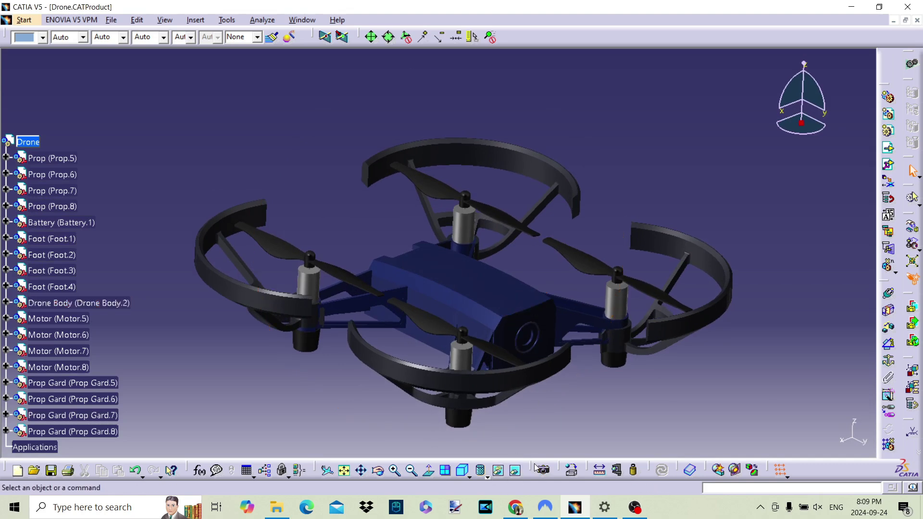
pyautogui.click(573, 469)
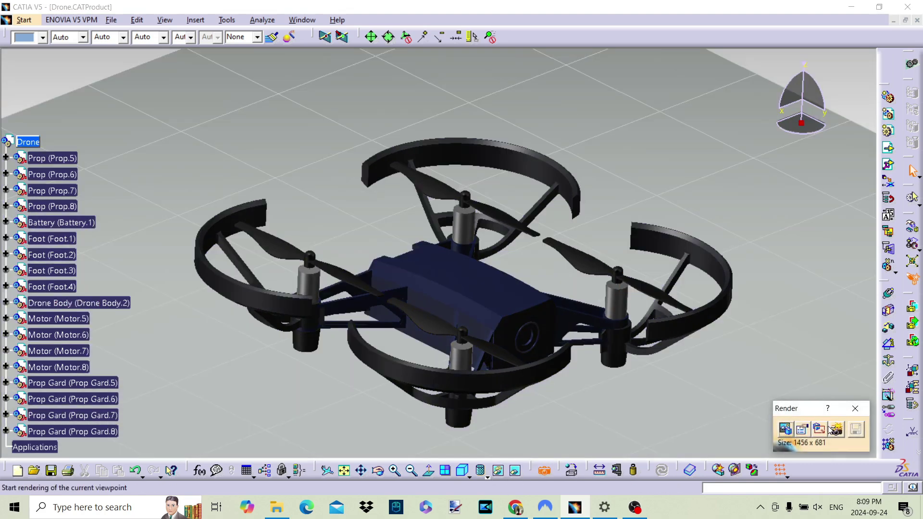